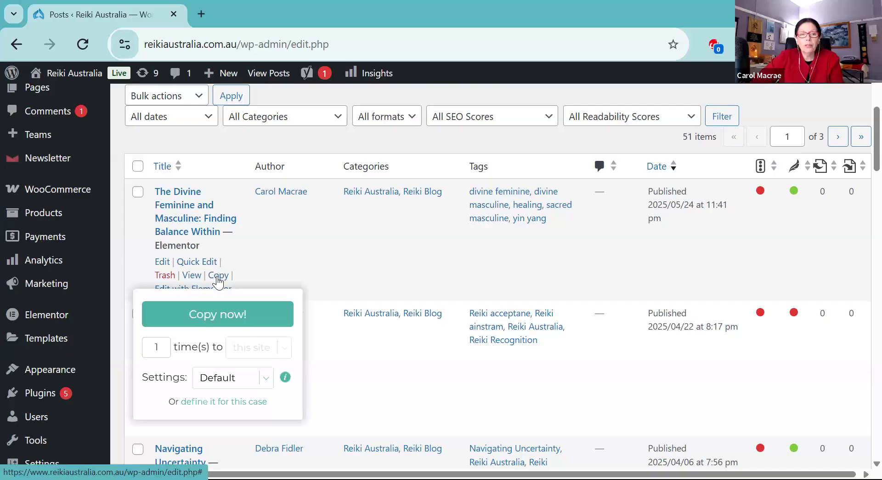
- Duplicate the post "The Divine Feminine and Masculine: Finding Balance Within" and open the new draft copy for editing
left_click(219, 277)
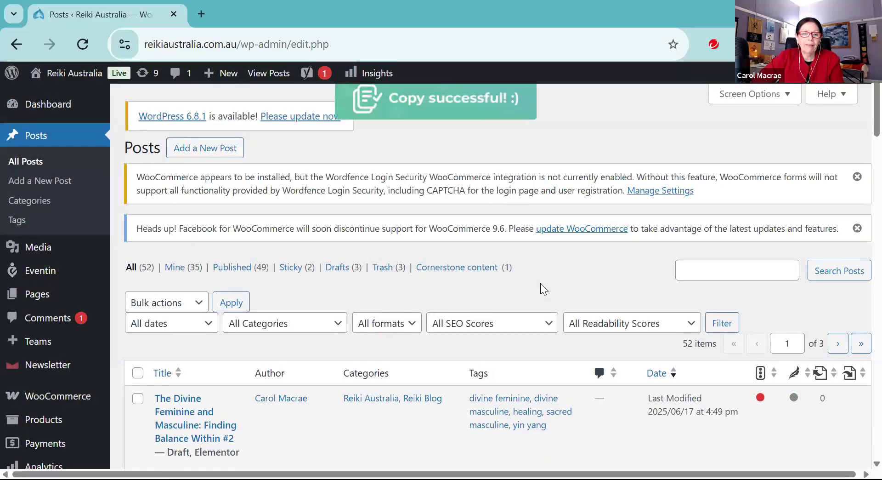
scroll(395, 250, "down", 4)
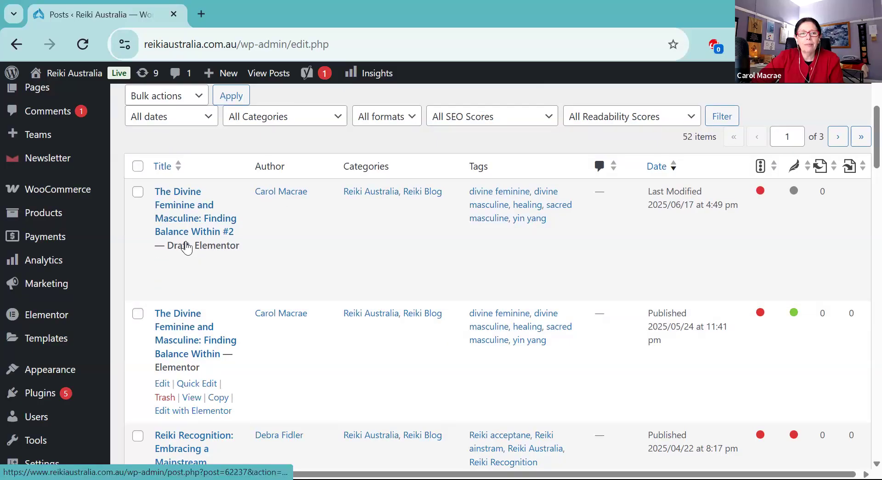
left_click(230, 275)
left_click(184, 206)
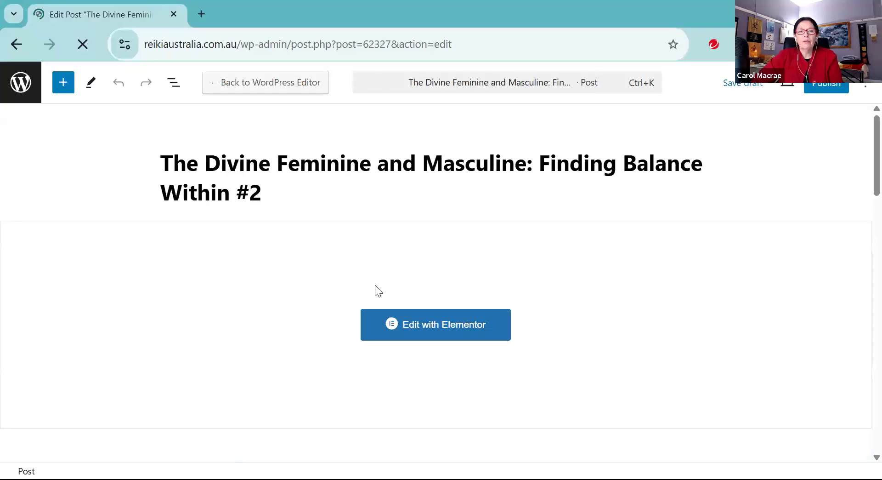
- Paste the new title "Healing the Hidden Self: How Reiki Supports Shadow Work" into the draft's title
left_click(160, 161)
key("ctrl+a")
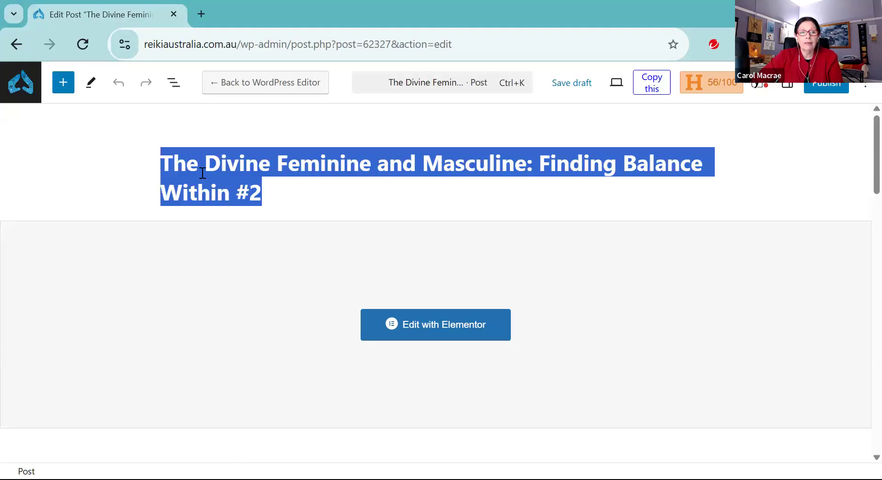
right_click(202, 166)
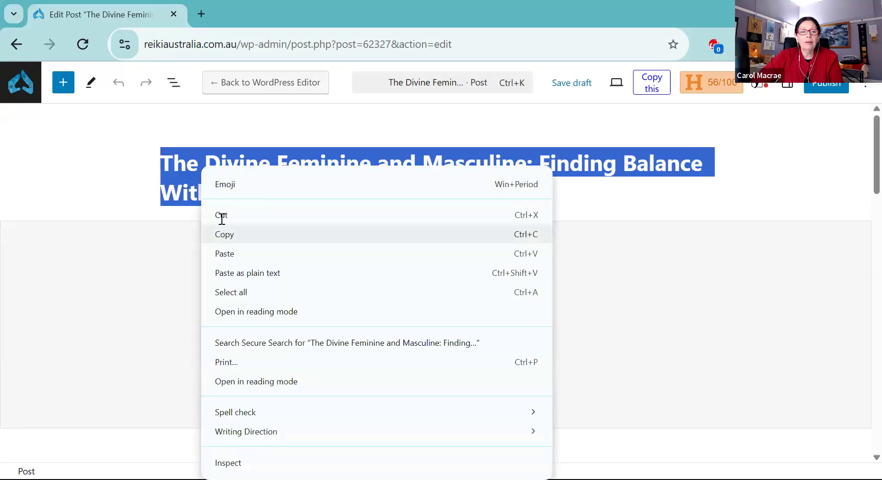
left_click(225, 235)
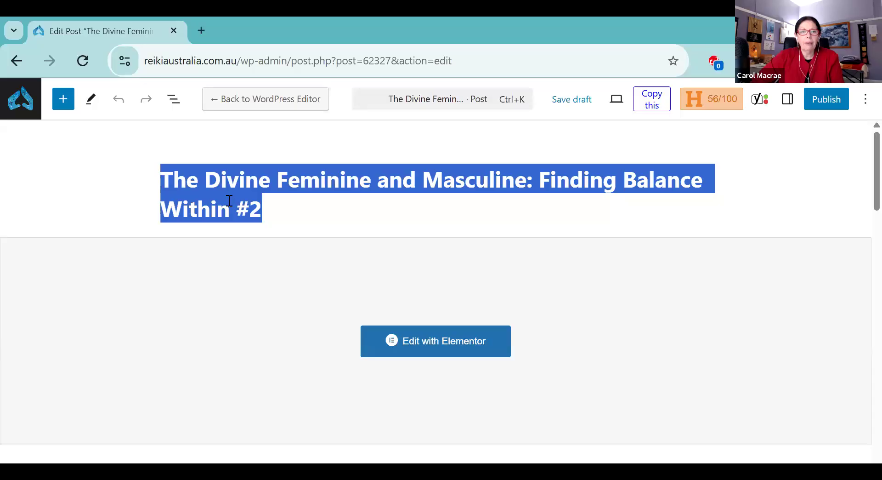
right_click(275, 279)
left_click(267, 248)
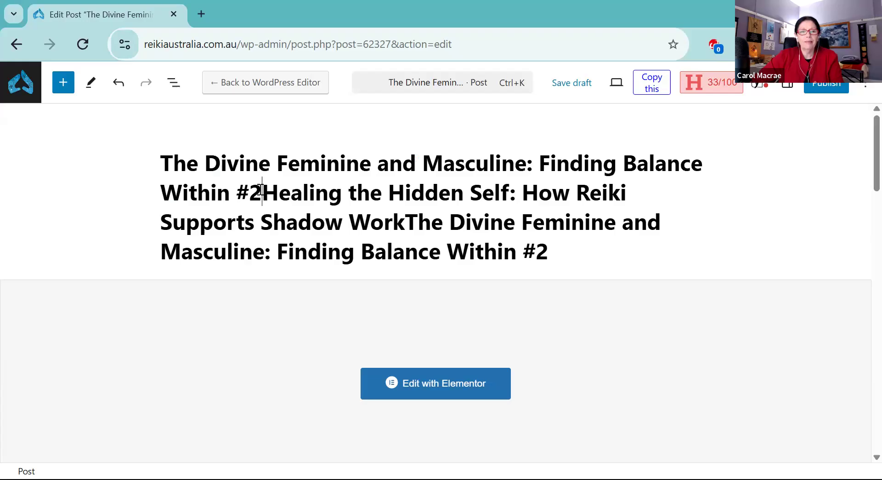
- Delete the old title text "The Divine Feminine and Masculine: Finding Balance Within #2" that precedes "Healing the Hidden Self"
key("BackSpace")
key("BackSpace")
key("BackSpace")
key("BackSpace")
key("BackSpace")
key("BackSpace")
key("BackSpace")
key("BackSpace")
key("BackSpace")
key("BackSpace")
key("BackSpace")
key("BackSpace")
key("BackSpace")
key("BackSpace")
key("BackSpace")
key("BackSpace")
key("BackSpace")
key("BackSpace")
key("BackSpace")
key("BackSpace")
key("BackSpace")
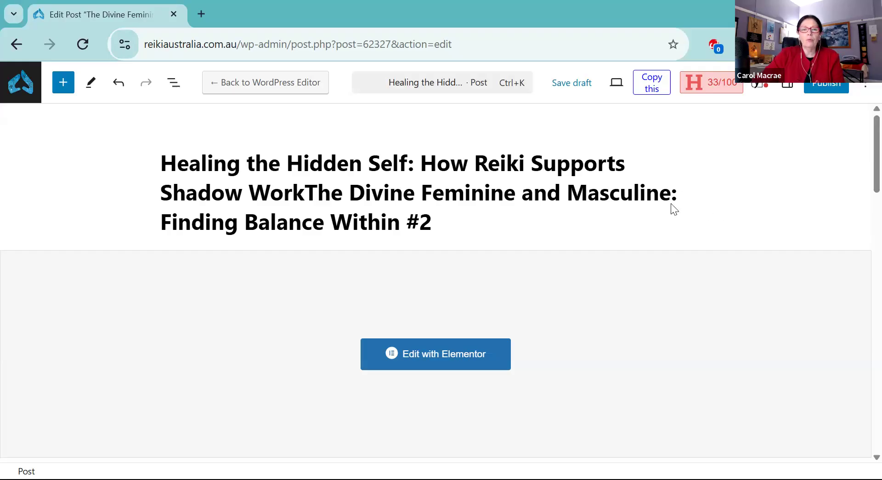
- Delete the leftover old title text after "Shadow Work" so the title ends there
left_click_drag(451, 222, 162, 219)
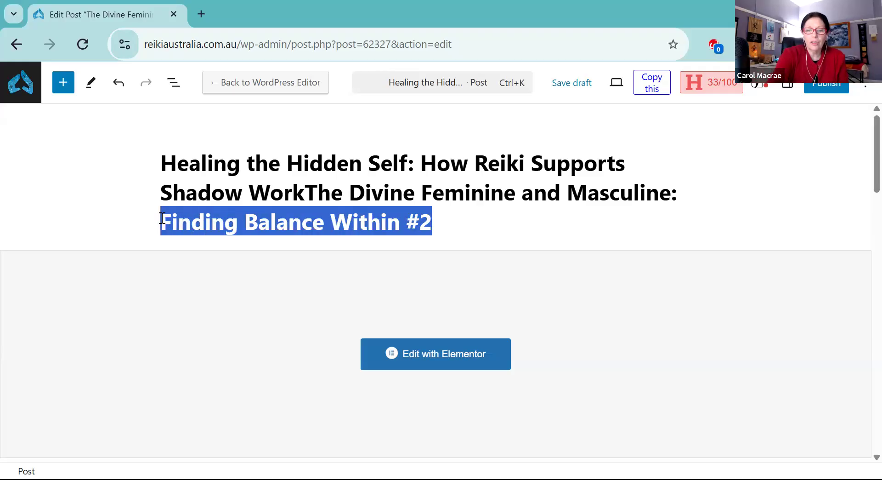
key("BackSpace")
key("BackSpace")
key("BackSpace")
key("BackSpace")
key("BackSpace")
key("BackSpace")
key("BackSpace")
key("BackSpace")
key("BackSpace")
key("BackSpace")
key("BackSpace")
key("BackSpace")
key("BackSpace")
key("BackSpace")
key("BackSpace")
key("BackSpace")
key("BackSpace")
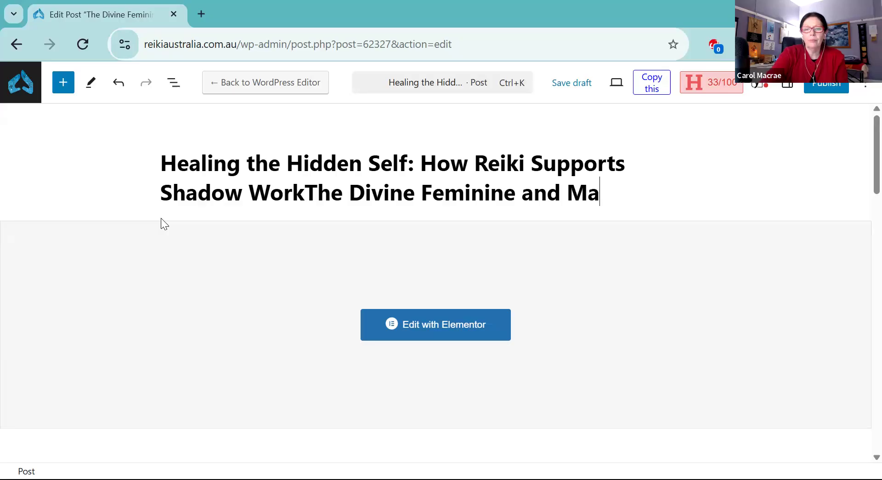
key("BackSpace")
key("BackSpace")
key("BackSpace")
key("BackSpace")
key("BackSpace")
key("BackSpace")
key("BackSpace")
key("BackSpace")
key("BackSpace")
key("BackSpace")
key("BackSpace")
key("BackSpace")
key("BackSpace")
key("BackSpace")
key("BackSpace")
key("BackSpace")
key("BackSpace")
key("BackSpace")
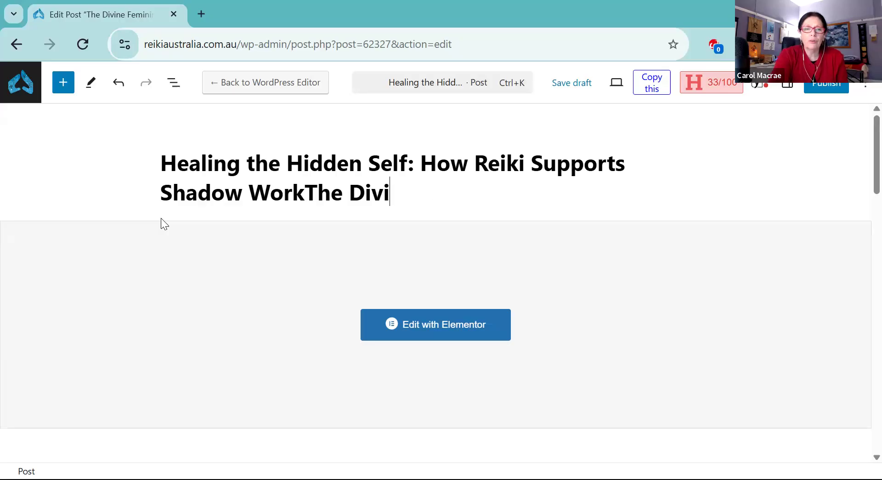
key("BackSpace")
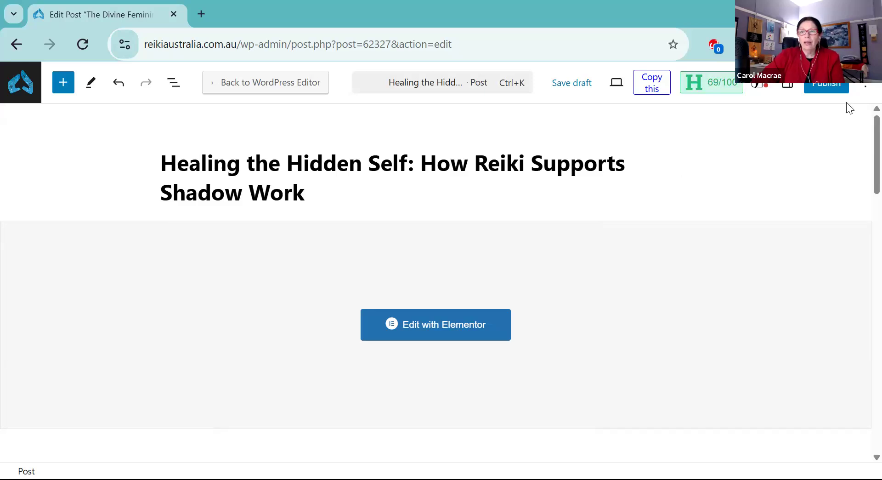
- Publish the retitled post immediately with public visibility and open it in the Elementor editor
left_click(818, 93)
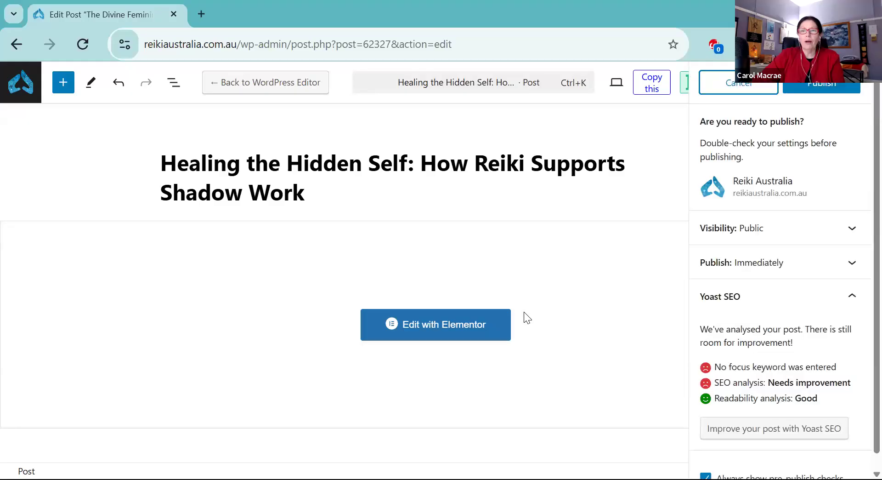
left_click(822, 86)
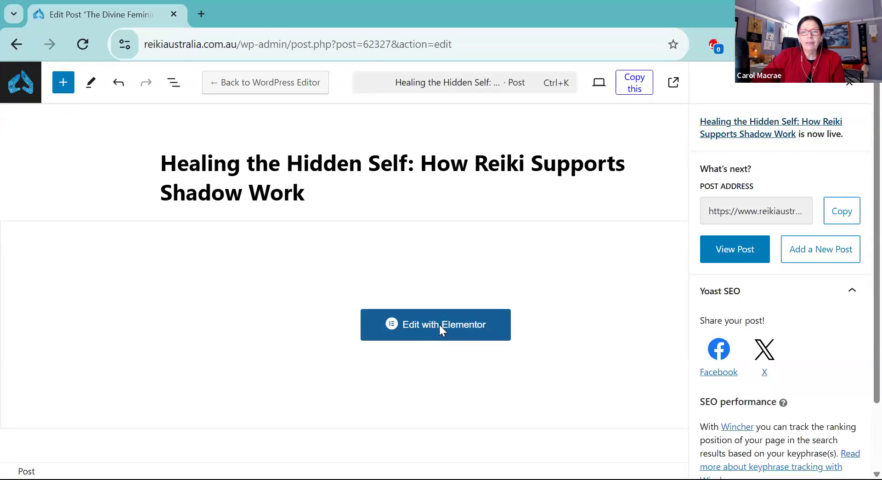
left_click(439, 340)
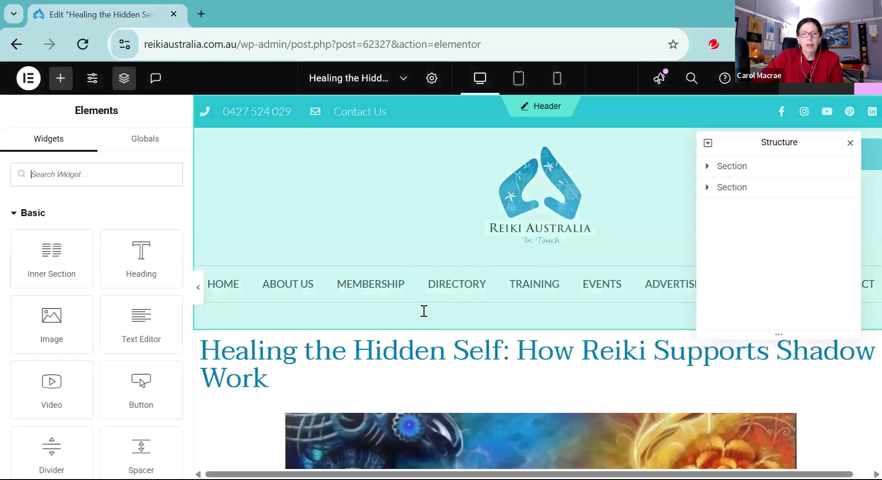
- Select the image above "Finding Balance Within" and open the media library to choose a replacement
scroll(555, 333, "down", 5)
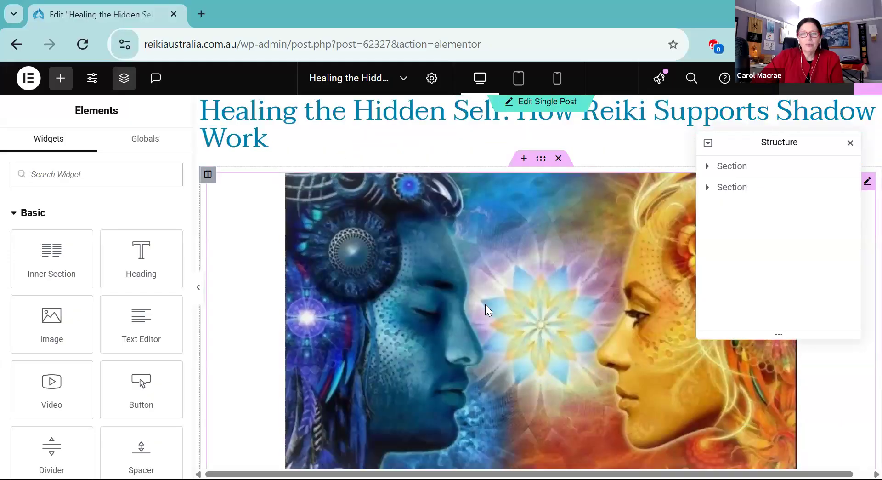
scroll(522, 277, "down", 3)
scroll(486, 230, "up", 1)
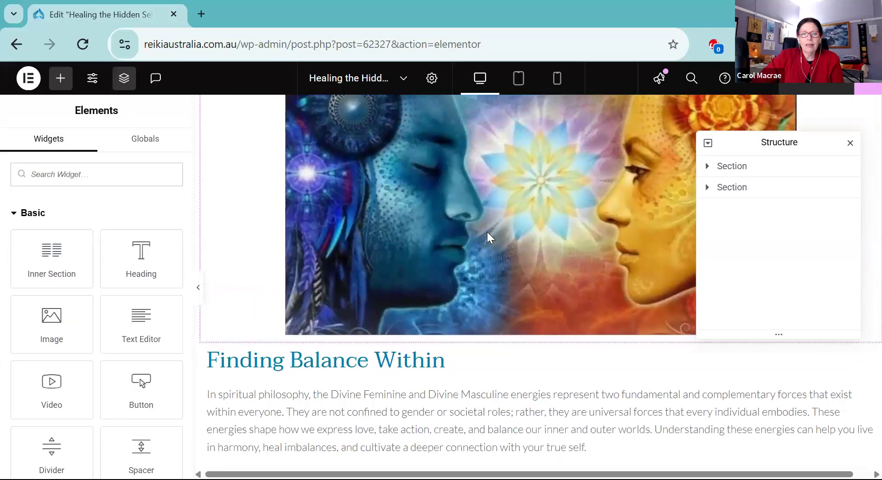
left_click(486, 230)
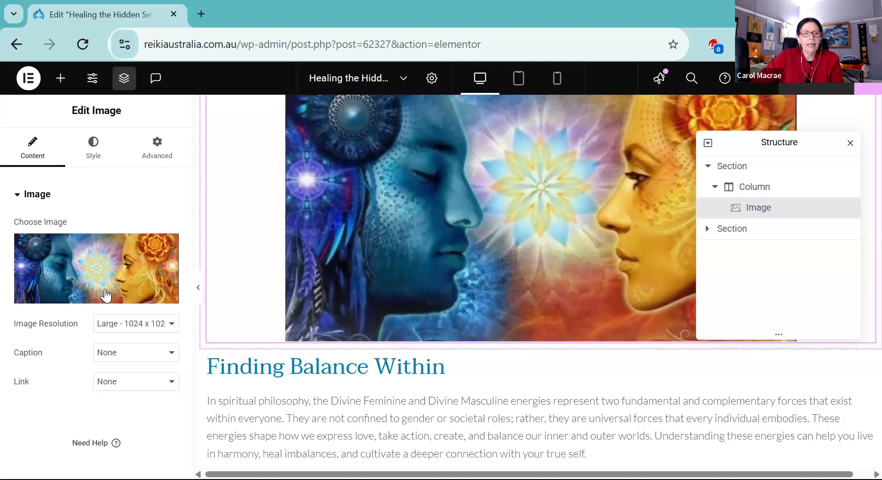
mouse_move(92, 299)
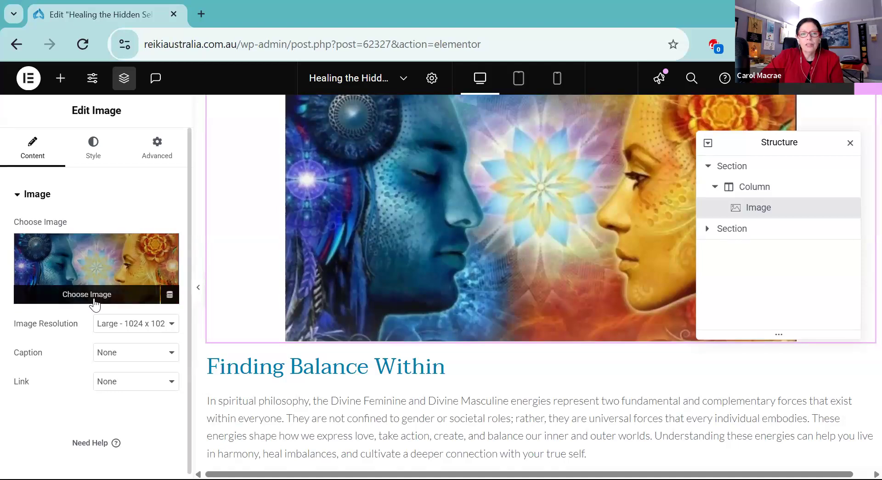
left_click(92, 298)
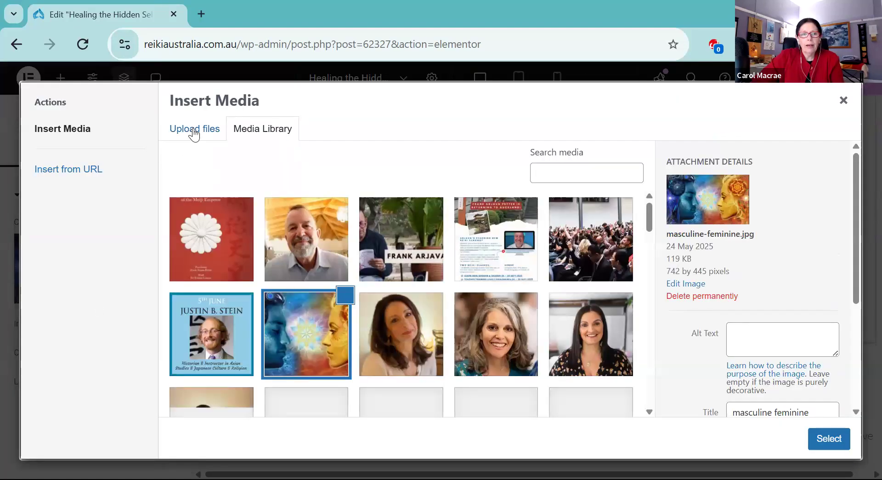
- Upload the JPEG file "shadow" from the Downloads folder to the media library
left_click(193, 132)
left_click(524, 292)
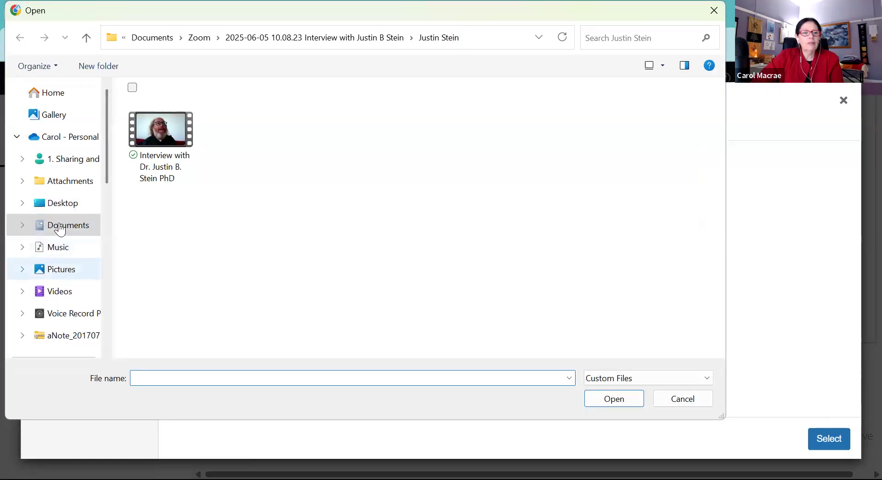
scroll(65, 269, "down", 2)
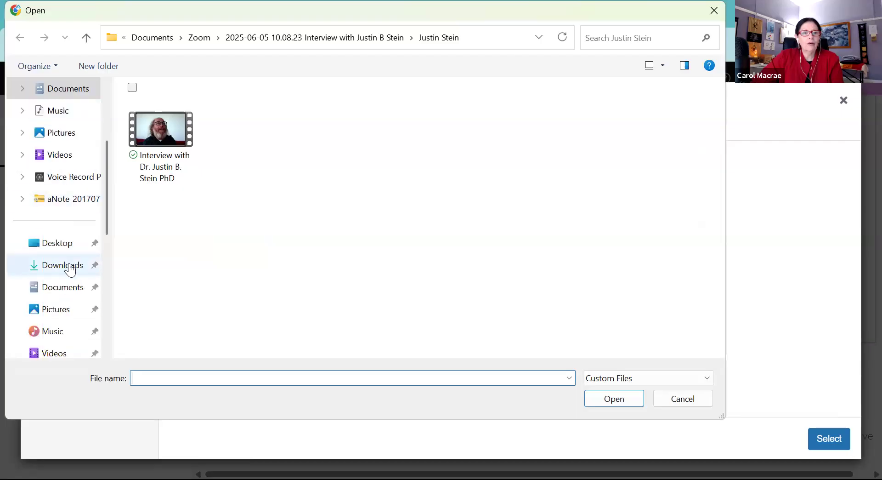
left_click(67, 268)
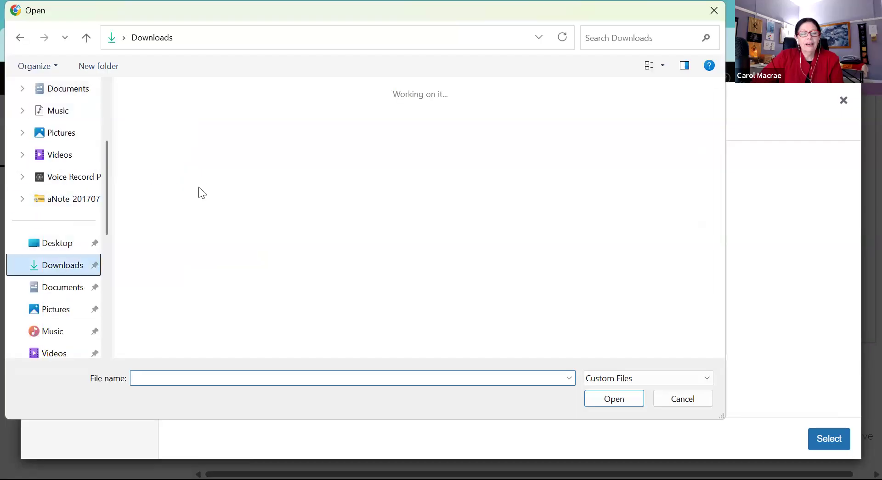
left_click(158, 118)
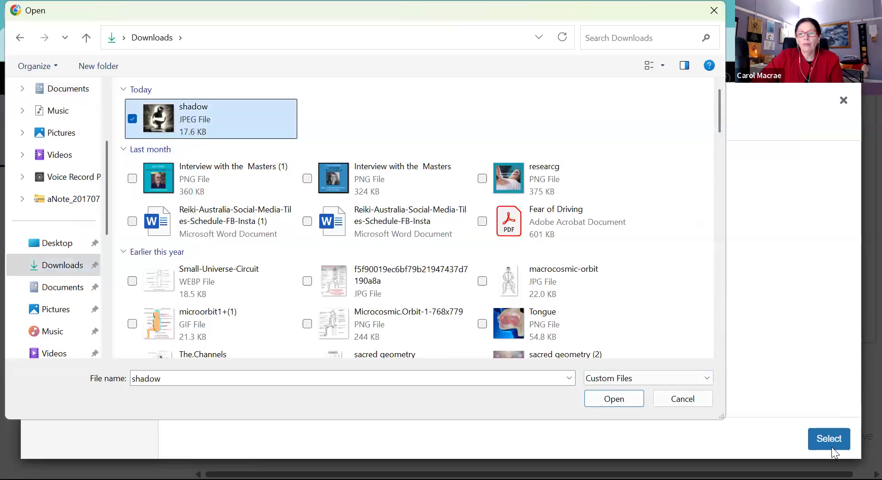
left_click(615, 398)
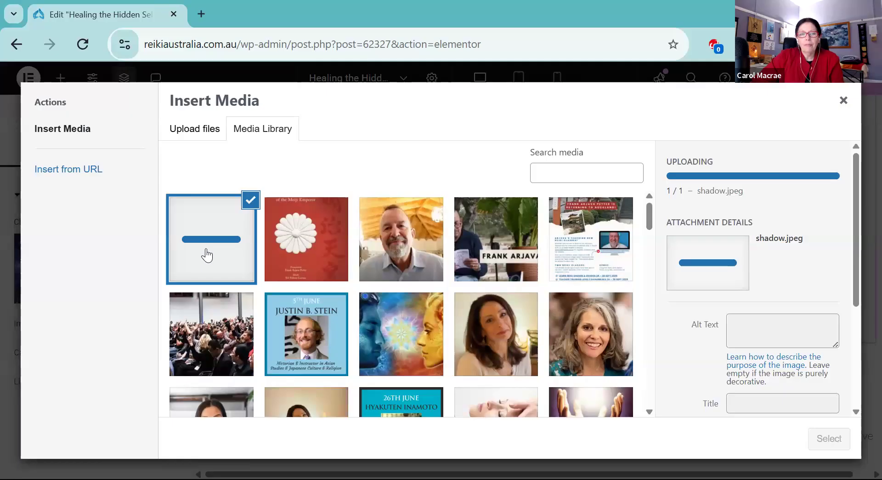
- Set the uploaded shadow.jpeg as the image of the post's image widget
left_click(207, 255)
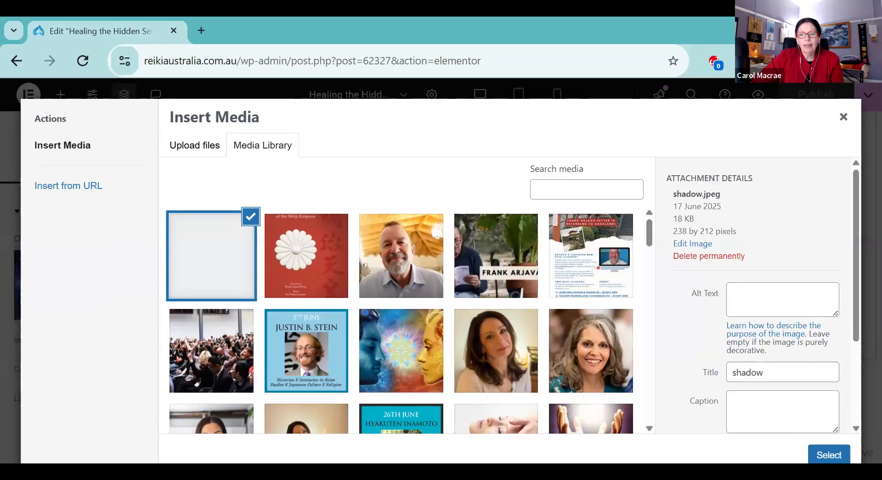
left_click(829, 454)
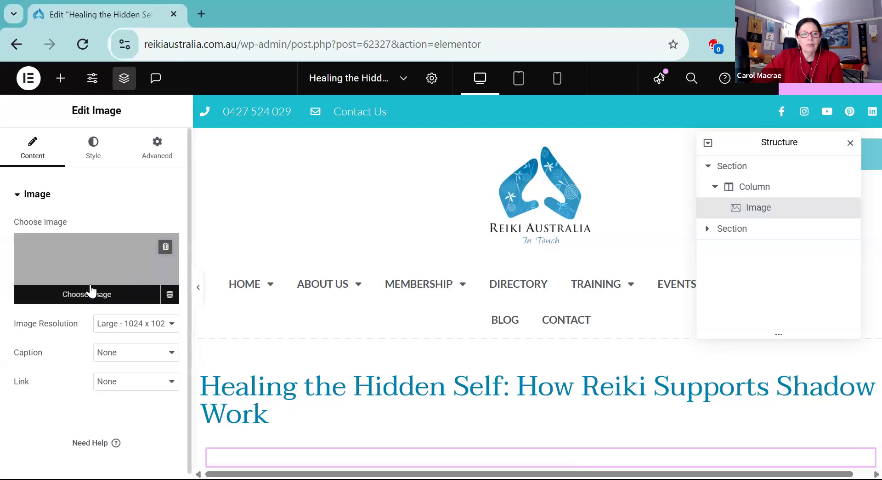
left_click(88, 293)
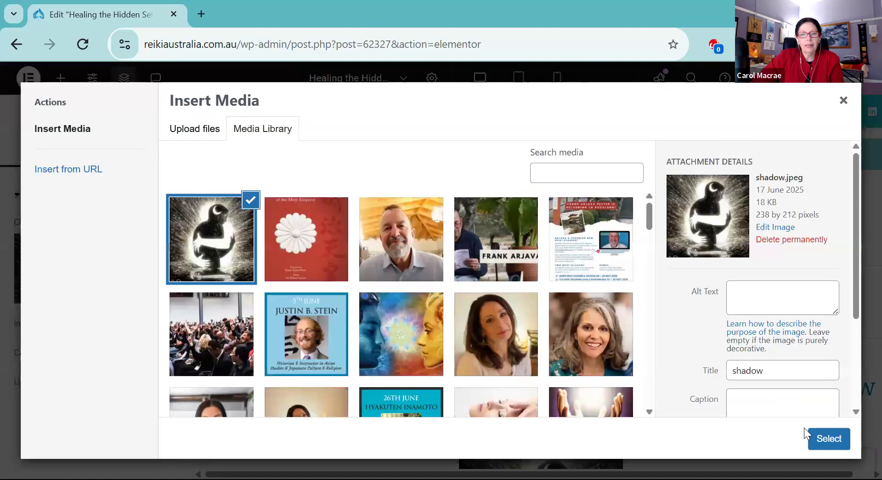
left_click(829, 438)
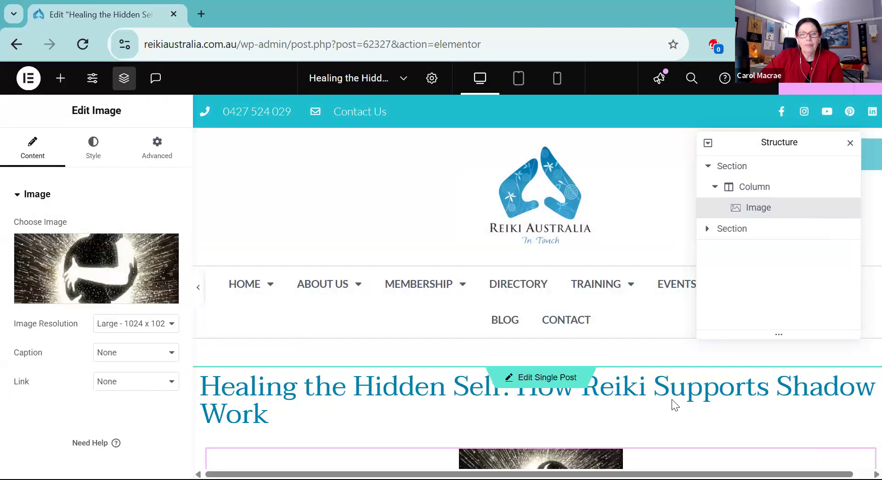
- Delete the old body text widget below the "Finding Balance Within" heading
scroll(533, 350, "down", 4)
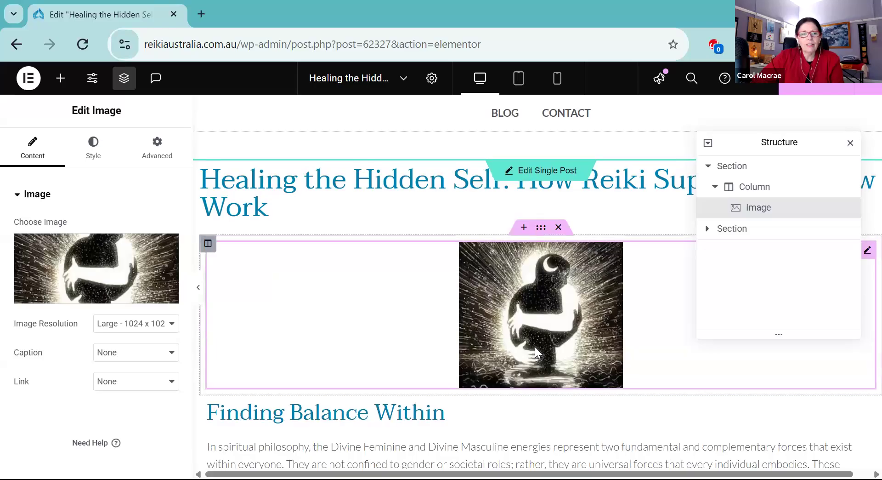
scroll(541, 347, "down", 3)
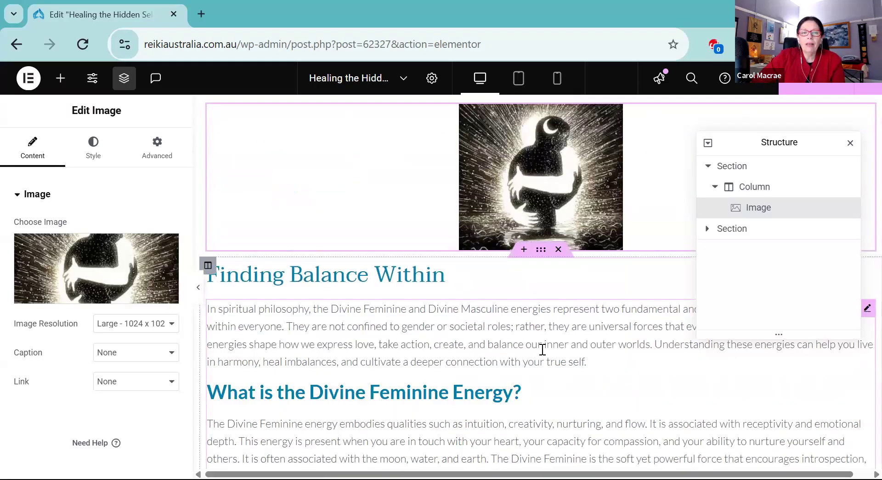
scroll(544, 351, "down", 3)
scroll(544, 354, "up", 3)
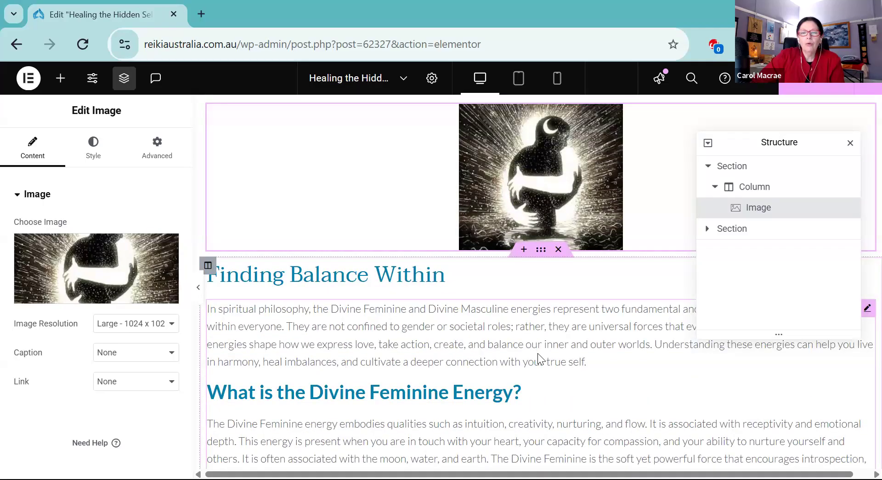
left_click(392, 353)
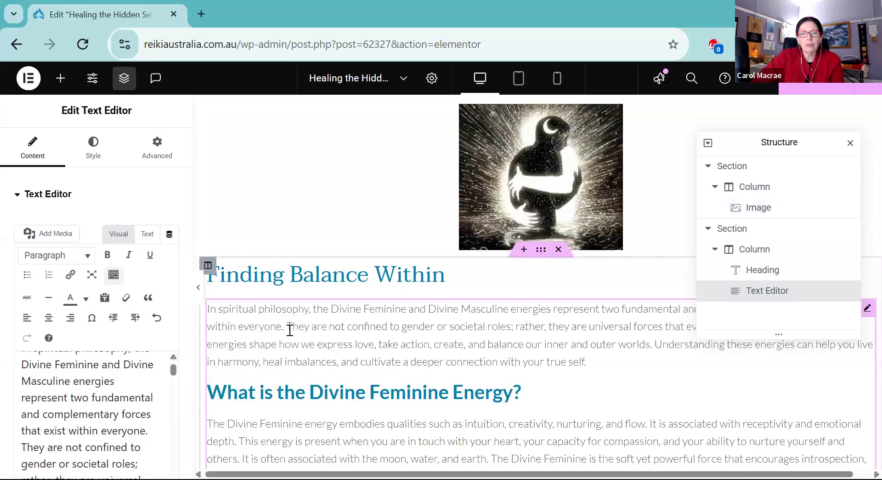
scroll(66, 384, "up", 1)
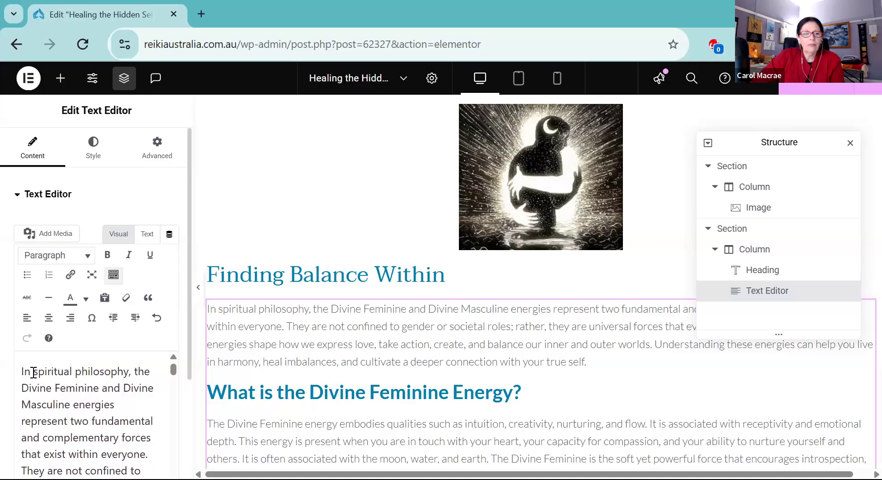
left_click_drag(22, 371, 133, 454)
scroll(829, 388, "up", 3)
scroll(839, 405, "down", 2)
right_click(866, 381)
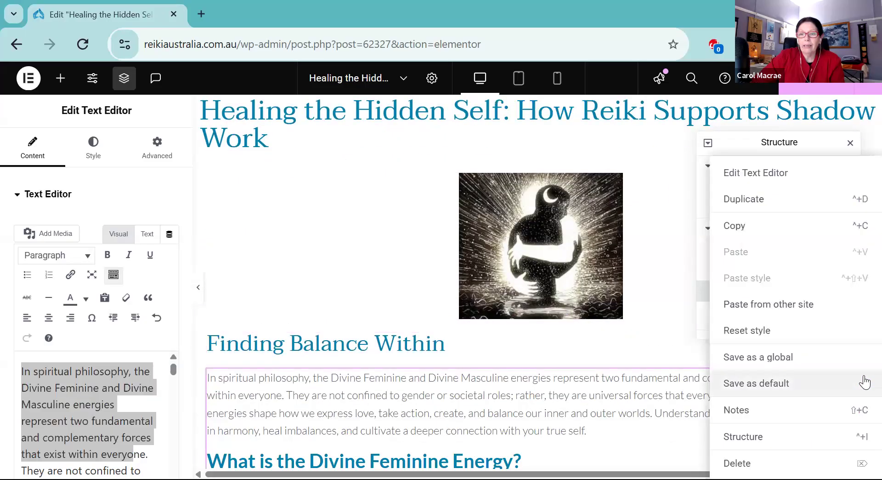
left_click(728, 461)
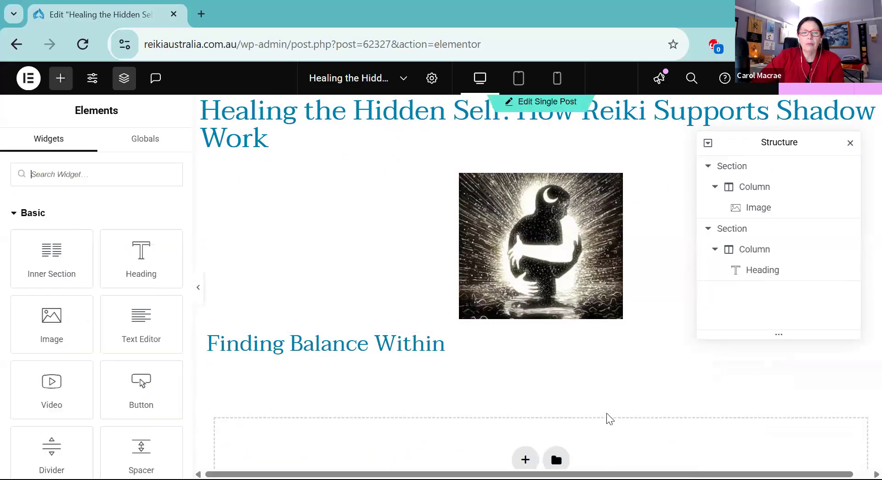
- Add a two-column section below the heading and narrow its first column to about a third of the width
scroll(541, 414, "down", 3)
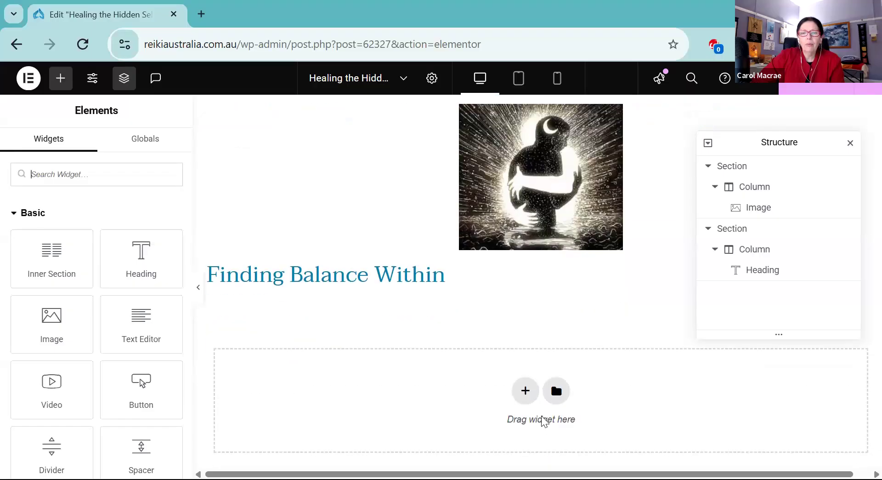
left_click(525, 325)
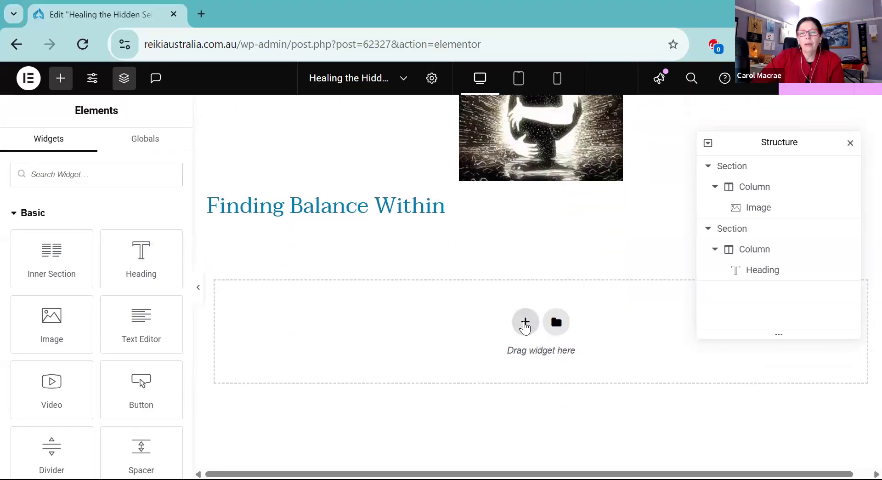
left_click(524, 322)
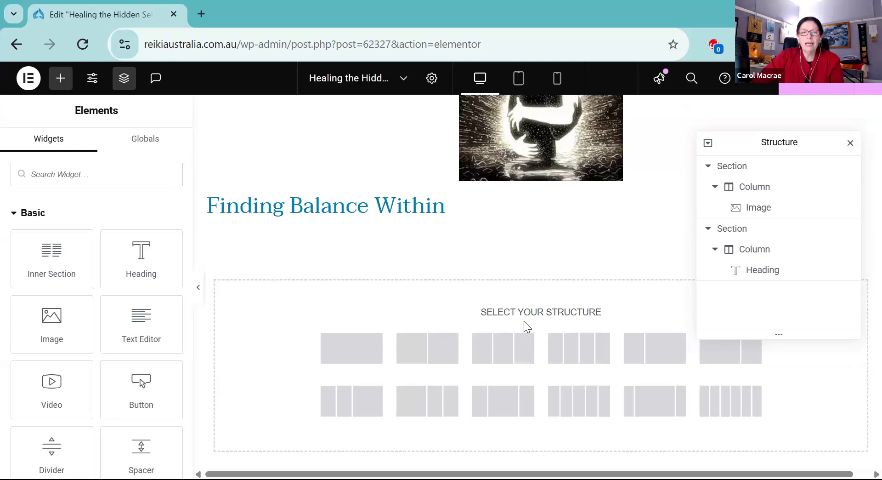
left_click(427, 347)
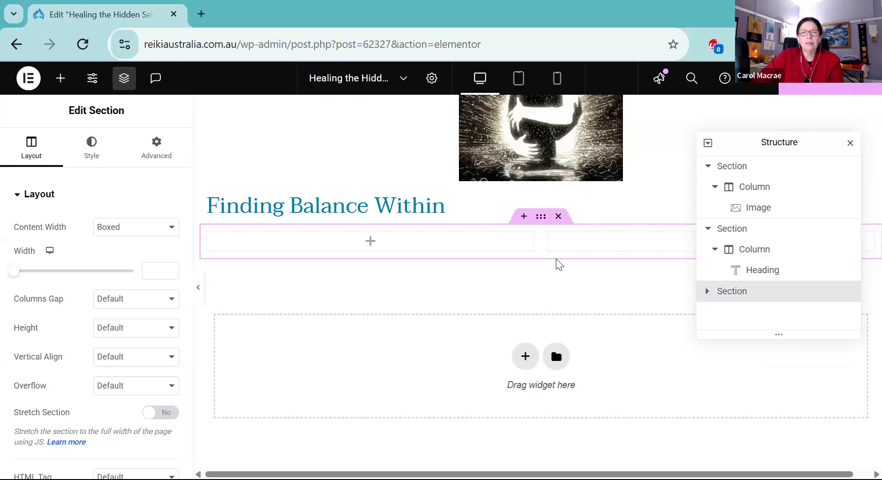
left_click_drag(542, 245, 432, 251)
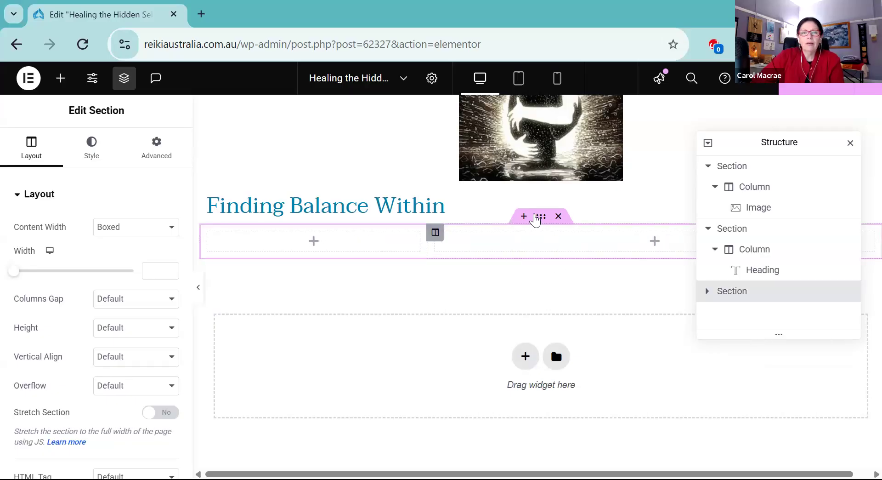
- Place an Image widget in the new section's narrow column and set its picture to shadow.jpeg from the media library
left_click(314, 246)
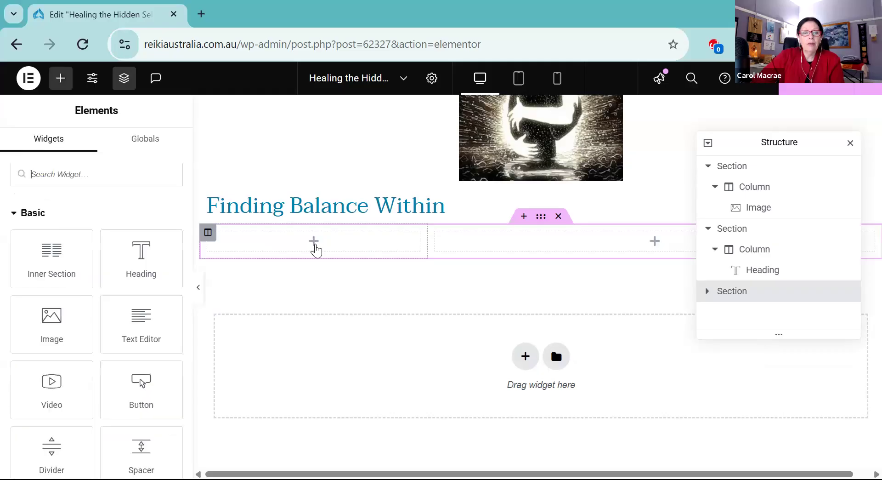
left_click_drag(62, 320, 299, 248)
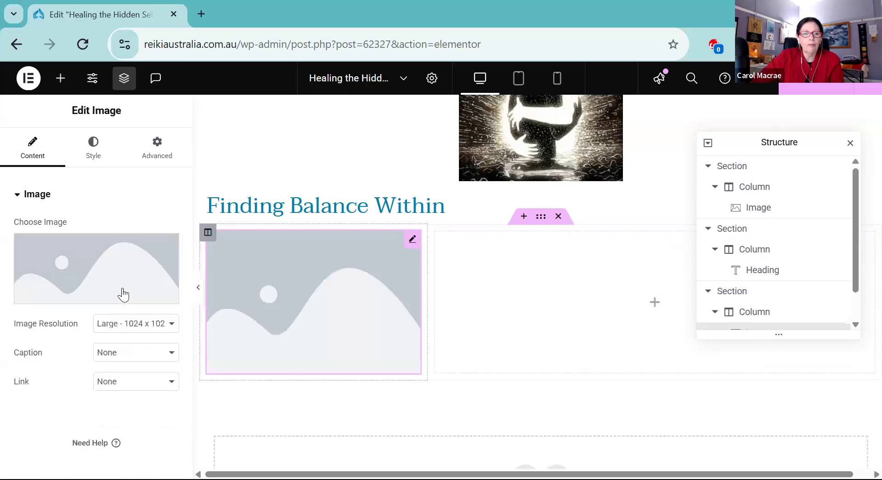
left_click(115, 276)
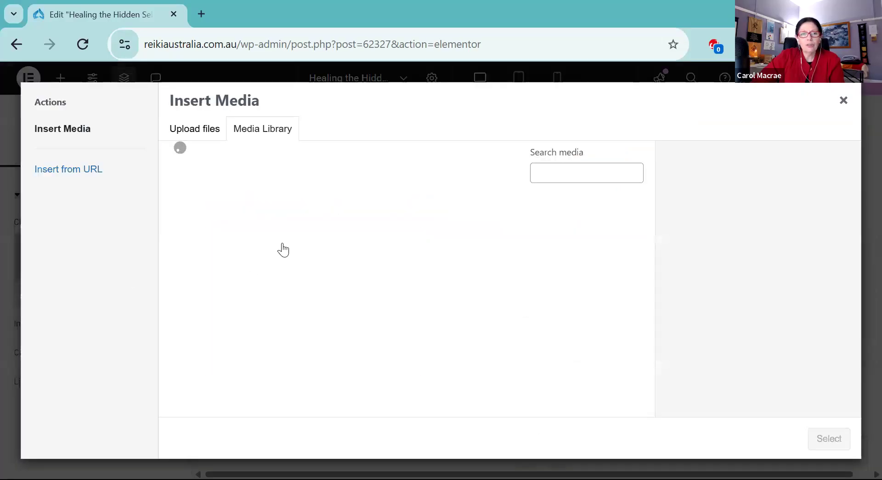
left_click(202, 242)
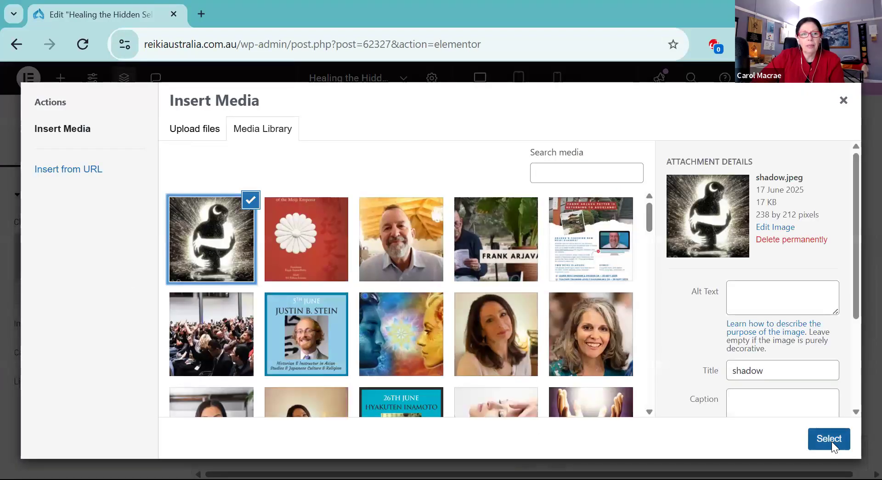
left_click(830, 439)
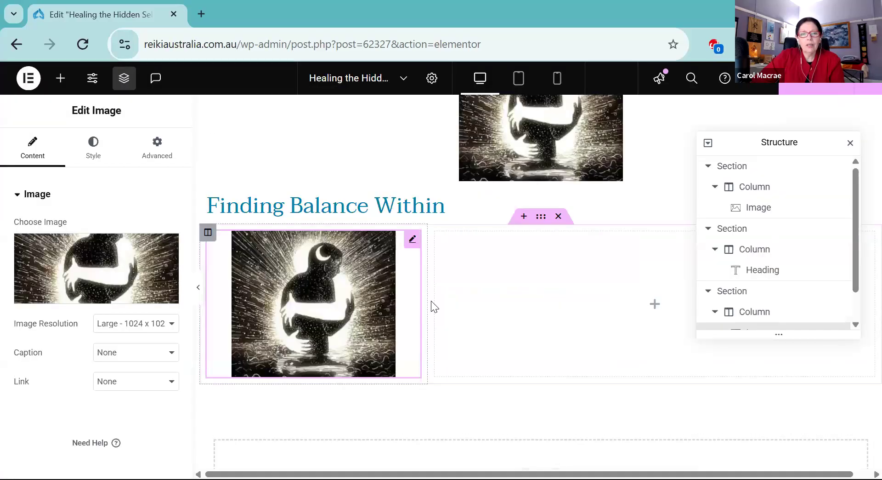
- Narrow the image column slightly more and add a single-column section below the two-column one
left_click_drag(418, 306, 402, 309)
scroll(549, 368, "down", 3)
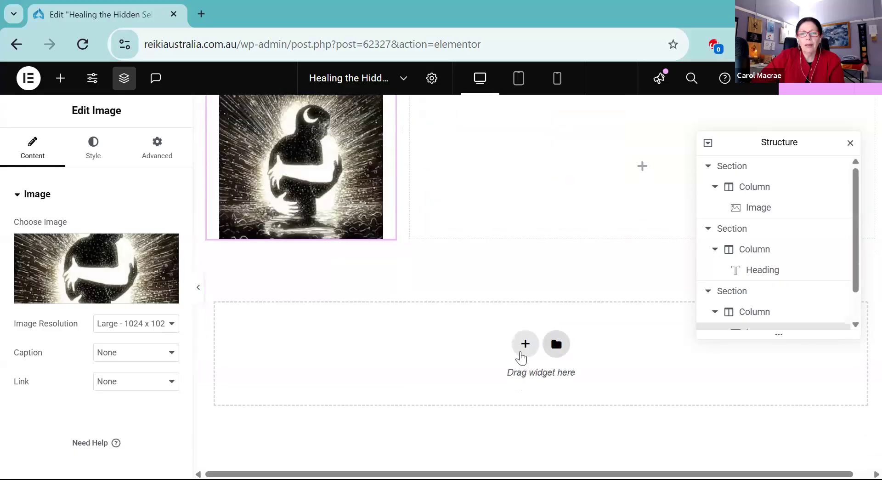
left_click(522, 350)
left_click(360, 364)
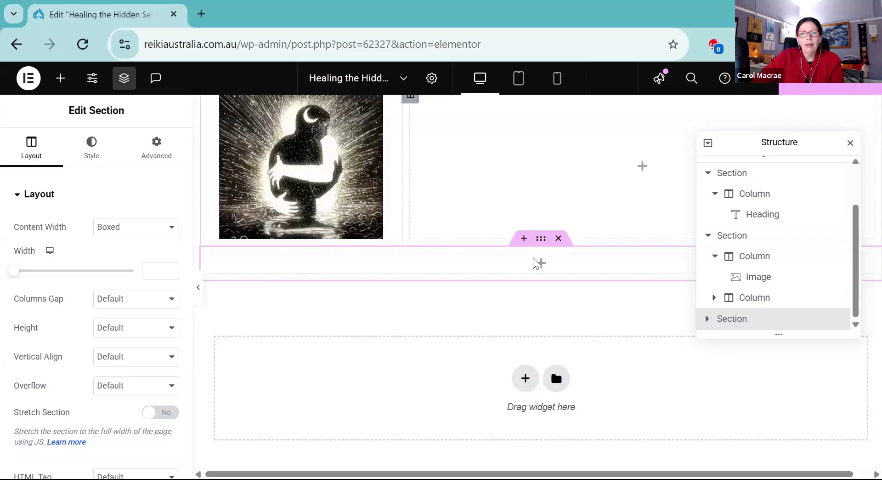
- Place a Text Editor widget in the wide column beside the image and replace its placeholder with the copied Rumi quote
left_click(536, 263)
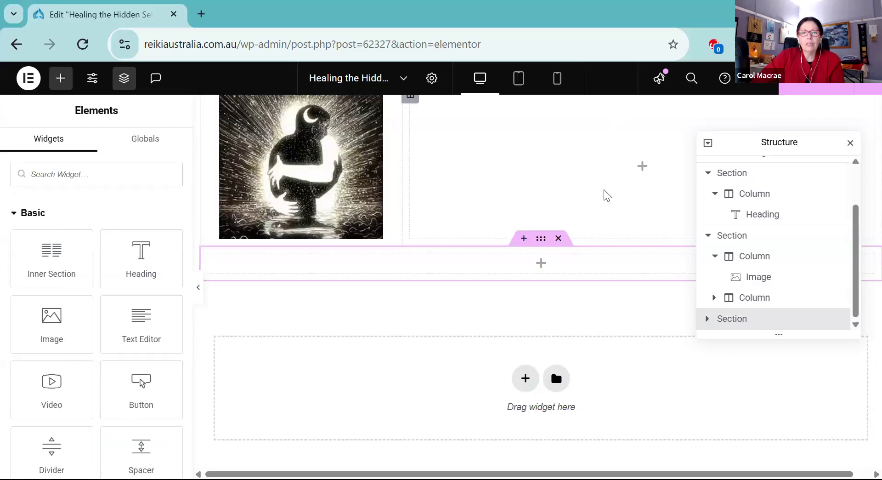
scroll(606, 195, "up", 3)
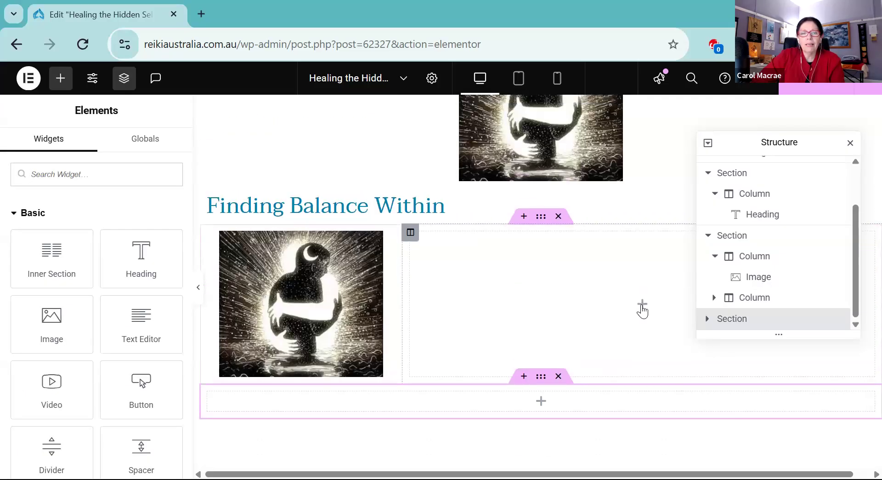
left_click_drag(146, 322, 560, 318)
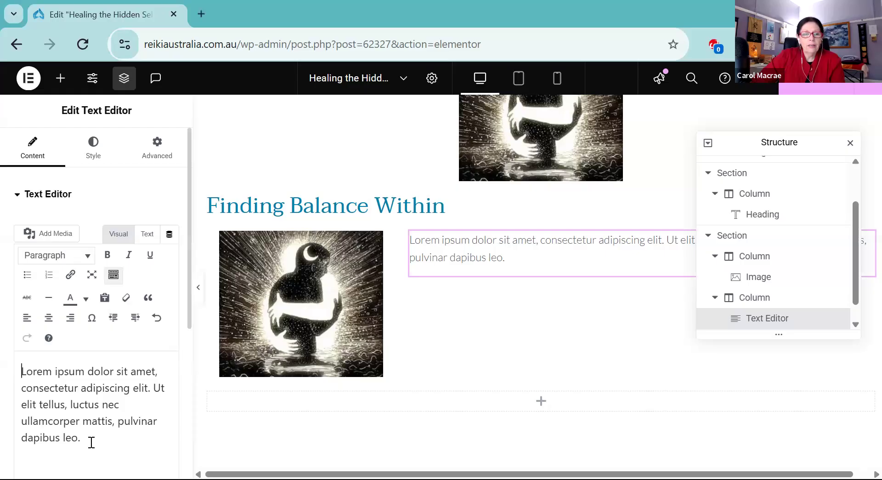
left_click_drag(15, 391, 11, 370)
right_click(35, 371)
left_click(79, 146)
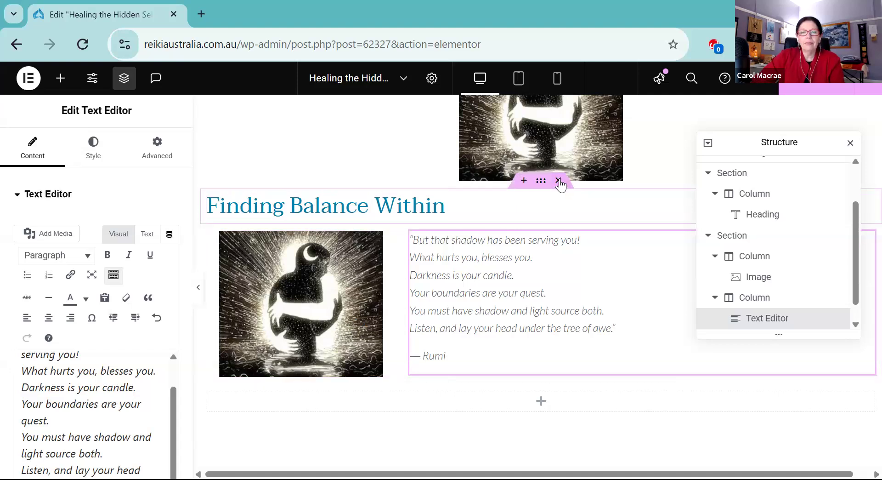
- Delete the section with the "Finding Balance Within" heading and the original image section above it
left_click(559, 182)
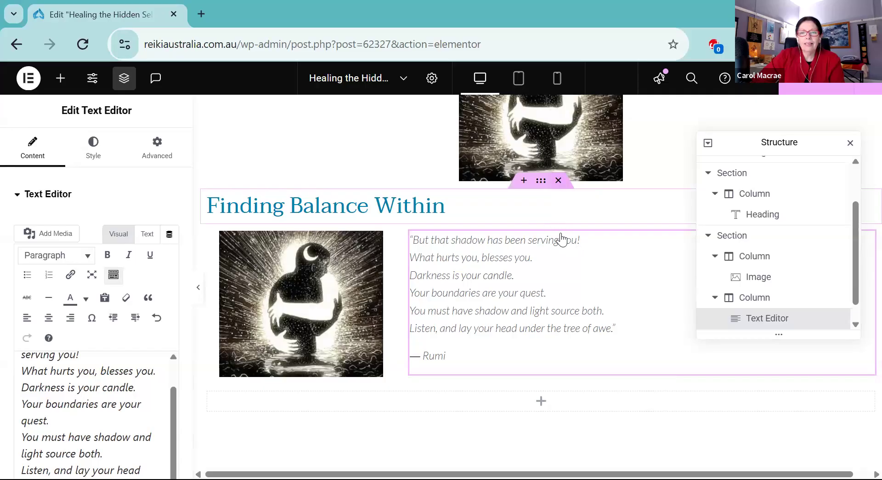
scroll(558, 235, "up", 3)
left_click(558, 233)
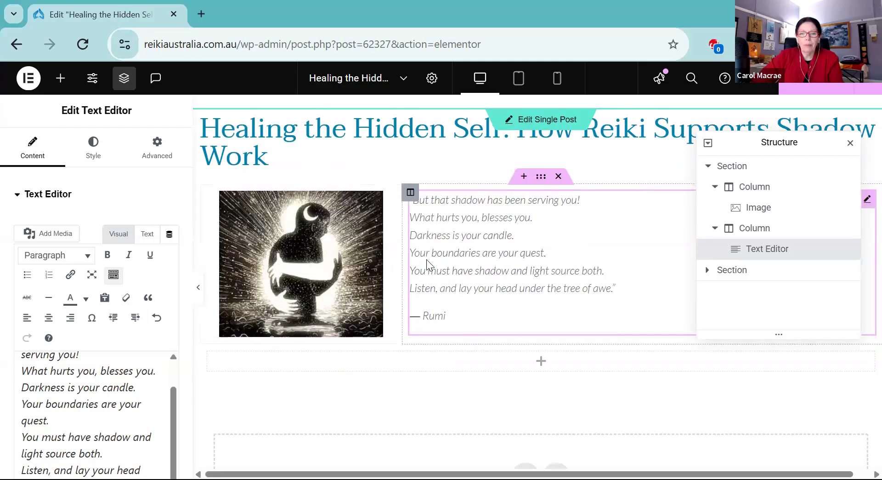
- Place a Text Editor widget in the empty single-column section and replace its placeholder with the copied blog article text
scroll(425, 211, "down", 5)
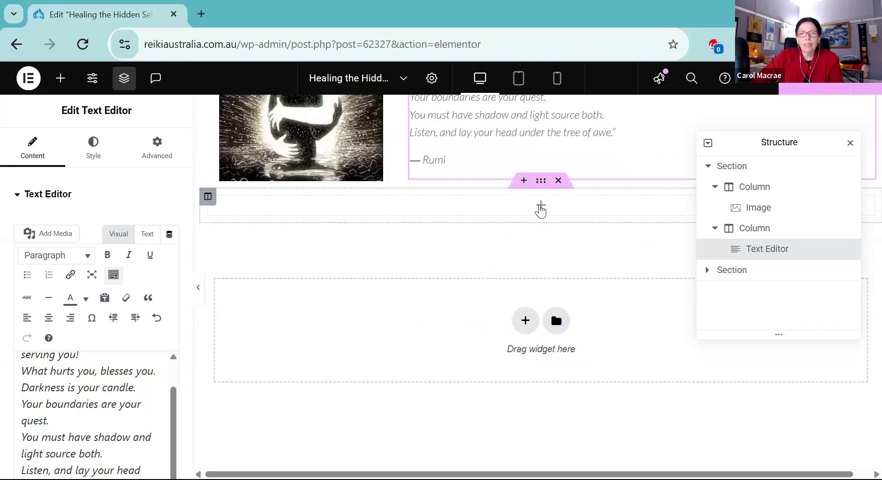
left_click(540, 209)
left_click_drag(126, 307, 475, 230)
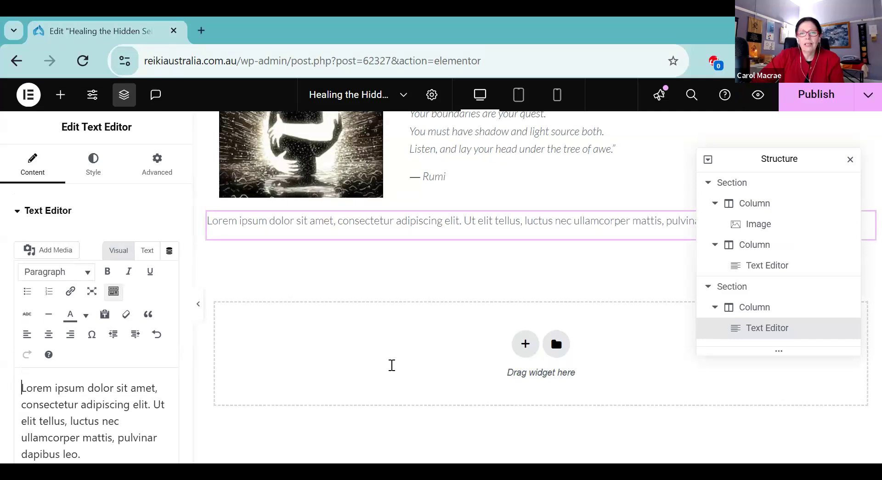
left_click_drag(89, 441, 15, 370)
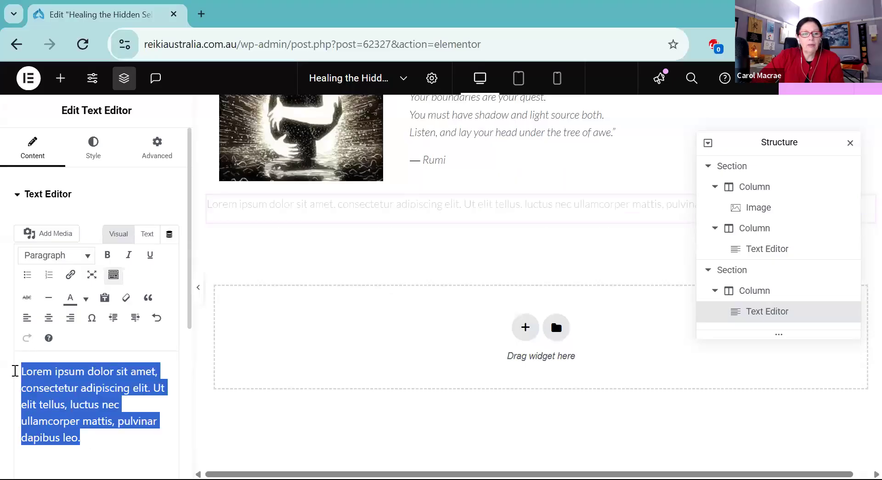
right_click(38, 385)
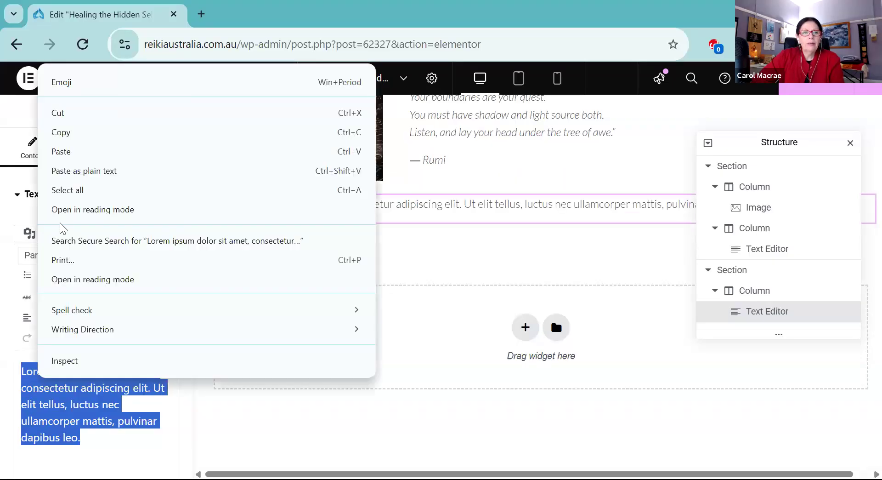
left_click(74, 155)
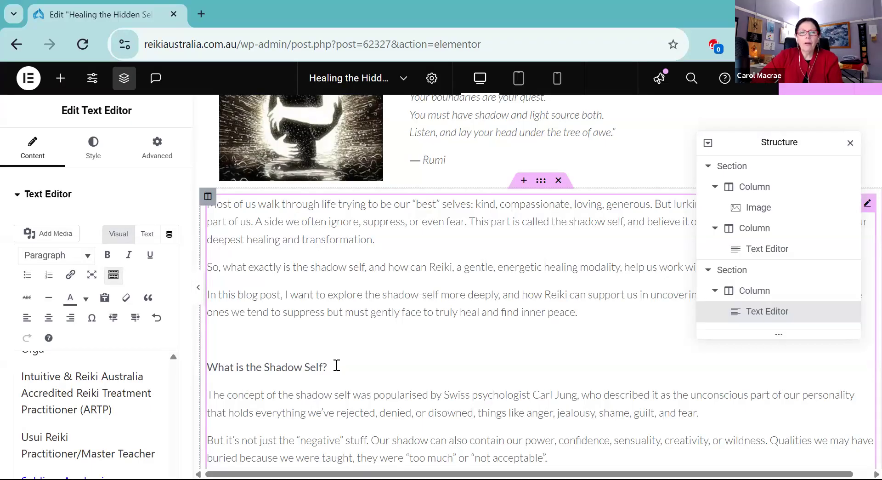
- Format the "What is the Shadow Self?" line in the article text as Heading 3
scroll(92, 405, "down", 1)
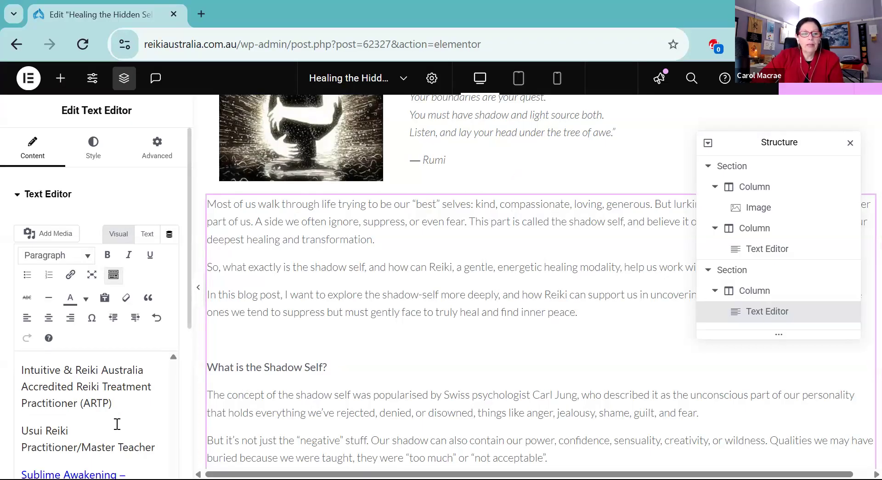
scroll(126, 419, "down", 15)
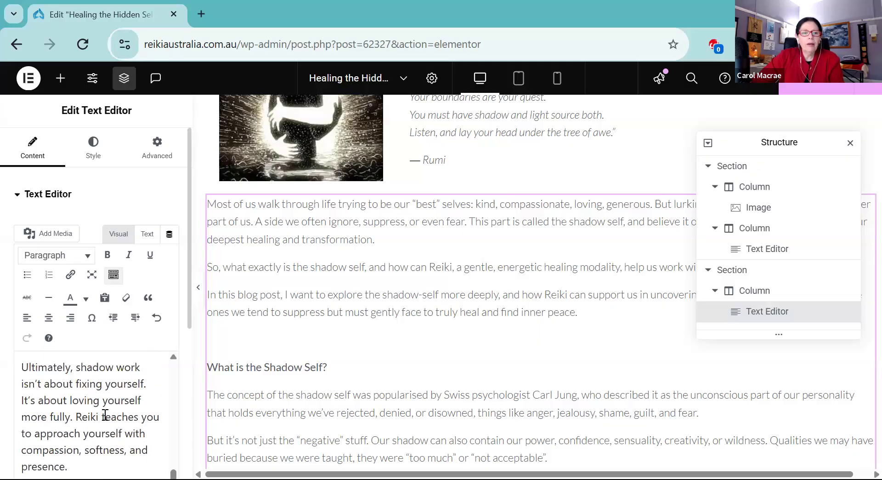
scroll(98, 416, "up", 10)
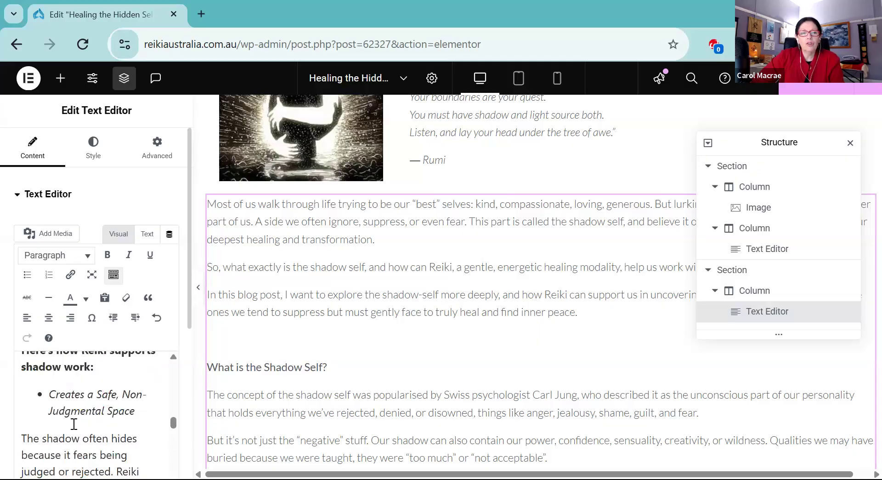
scroll(69, 427, "up", 10)
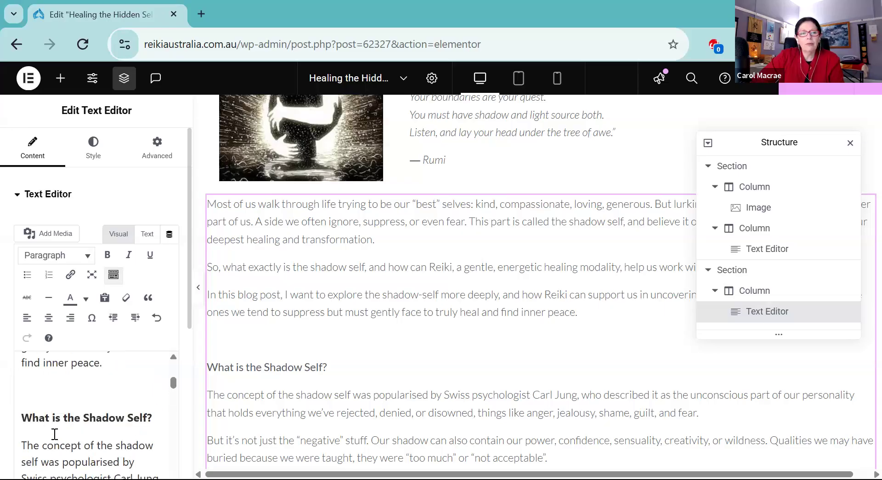
scroll(151, 412, "down", 3)
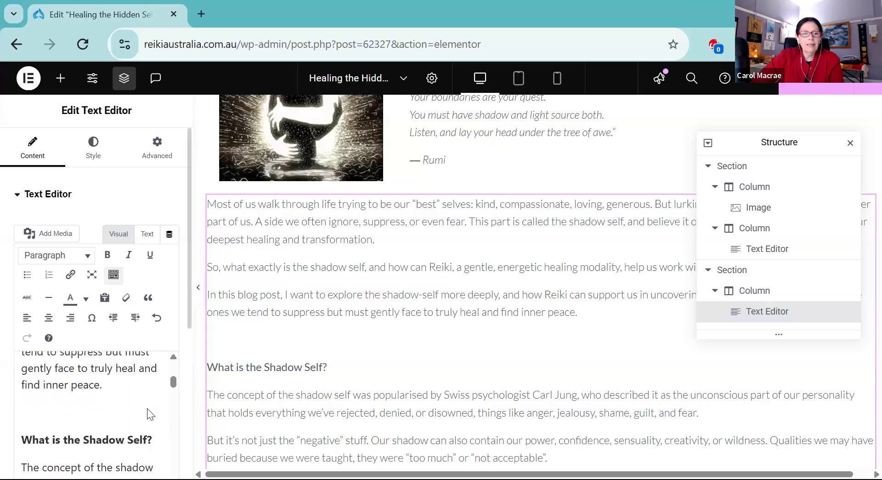
left_click_drag(160, 377, 11, 409)
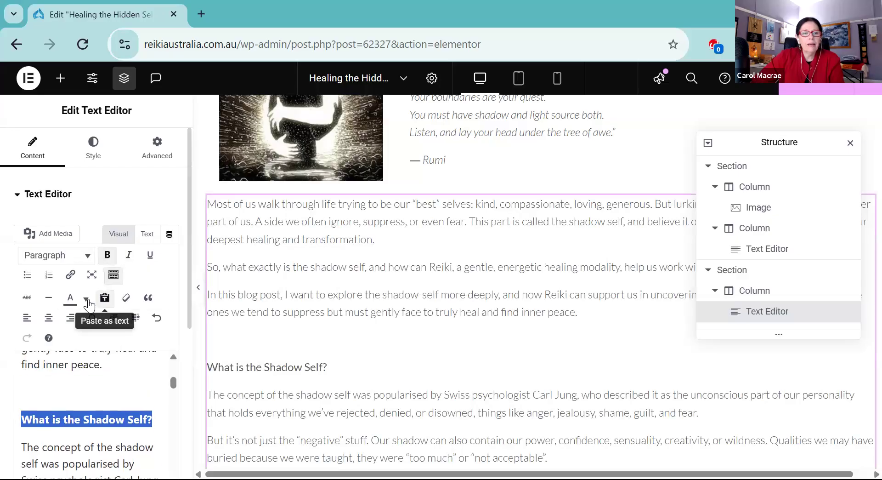
left_click(88, 257)
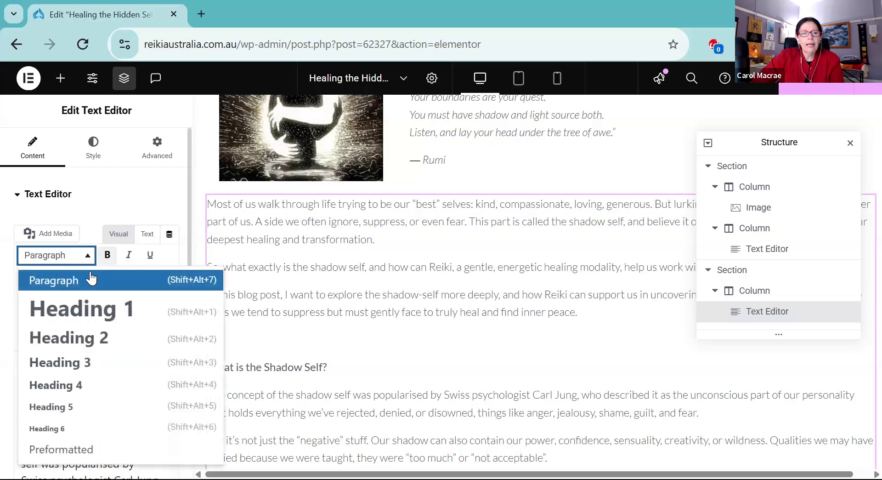
left_click(86, 362)
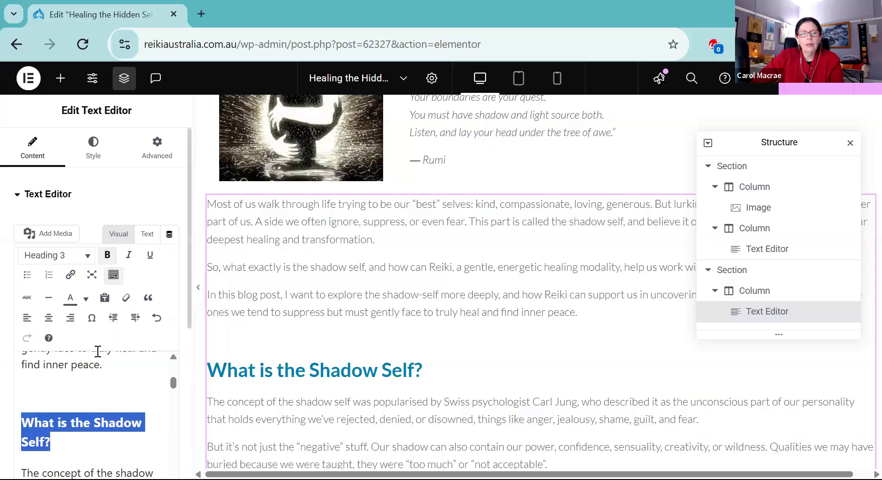
- Remove the blank line above "What is the Shadow Self?" and set that line to Heading 3 again
left_click(58, 385)
key("Delete")
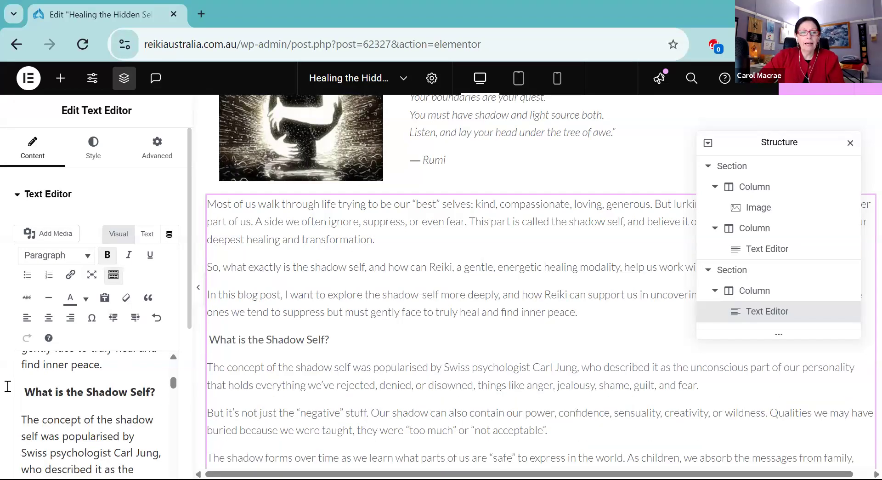
left_click(159, 391)
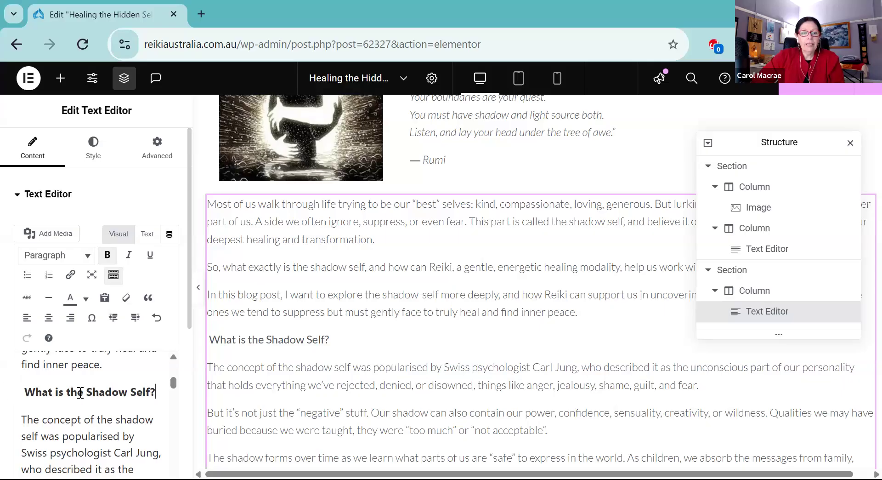
left_click(26, 392, "shift")
left_click(63, 254)
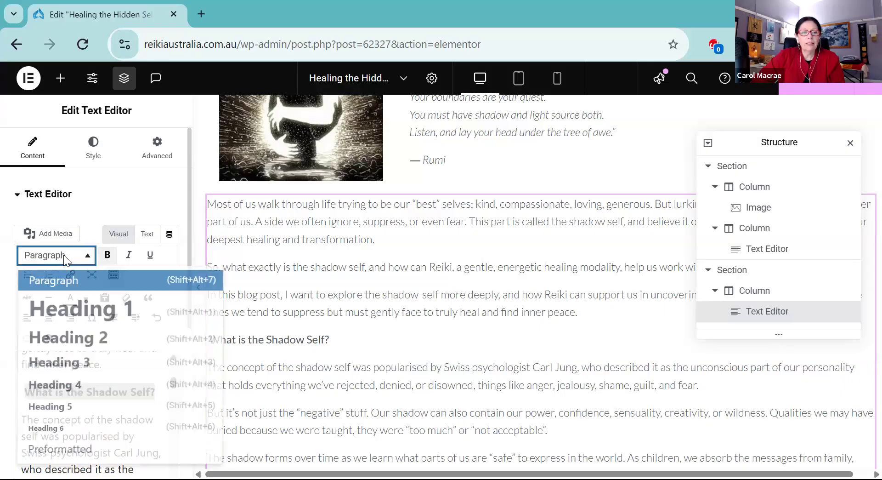
left_click(65, 363)
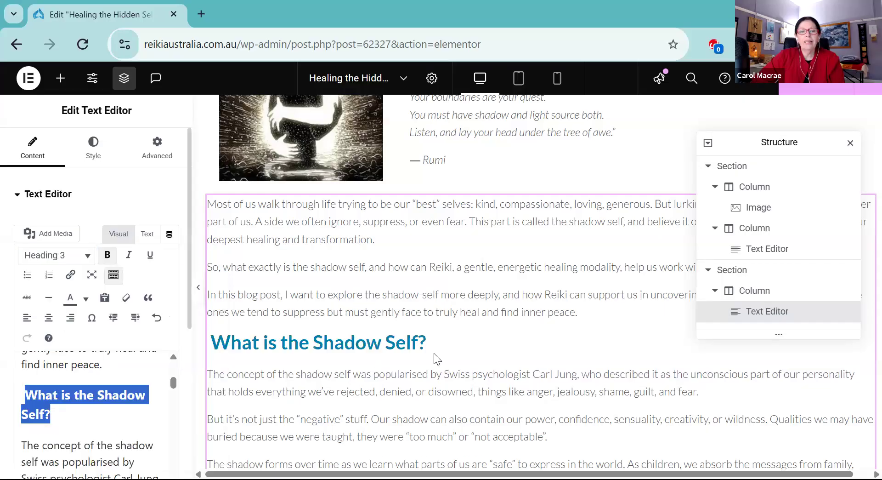
- Delete the blank line above "Reiki's Role in Embracing the Shadow Within" in the article text
scroll(412, 364, "down", 3)
scroll(412, 364, "down", 5)
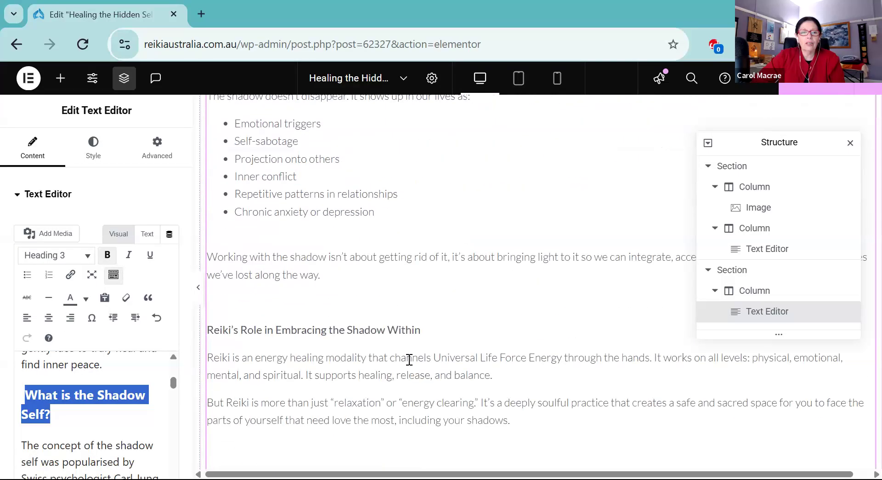
scroll(111, 406, "down", 5)
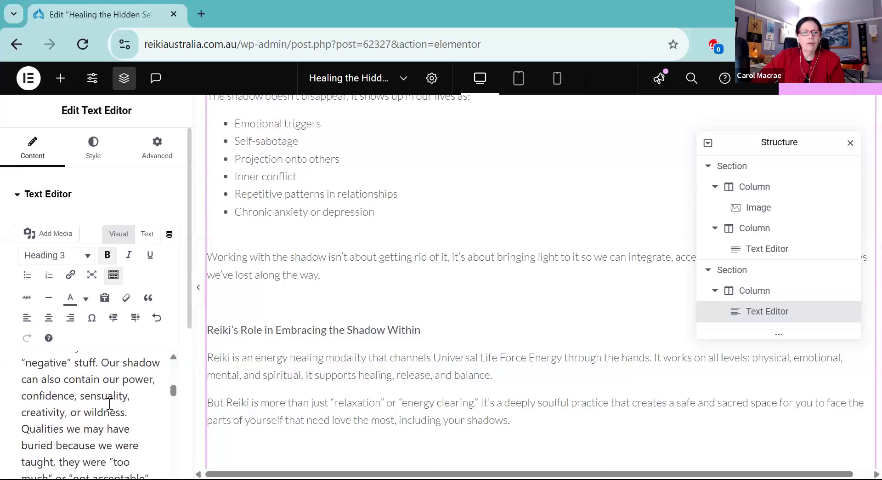
scroll(112, 403, "down", 8)
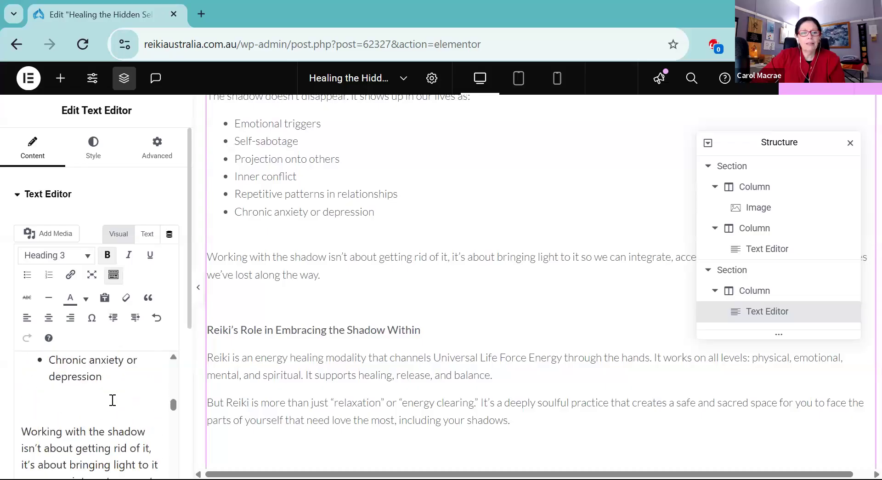
scroll(58, 372, "up", 3)
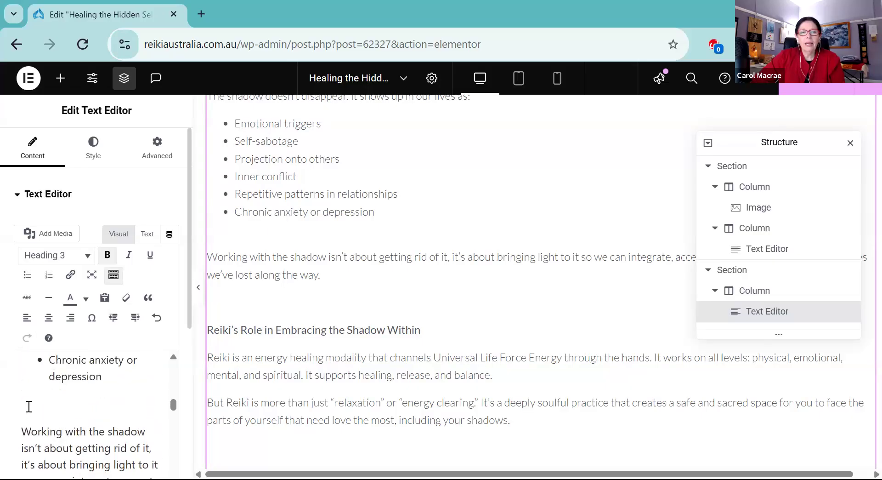
scroll(31, 405, "down", 5)
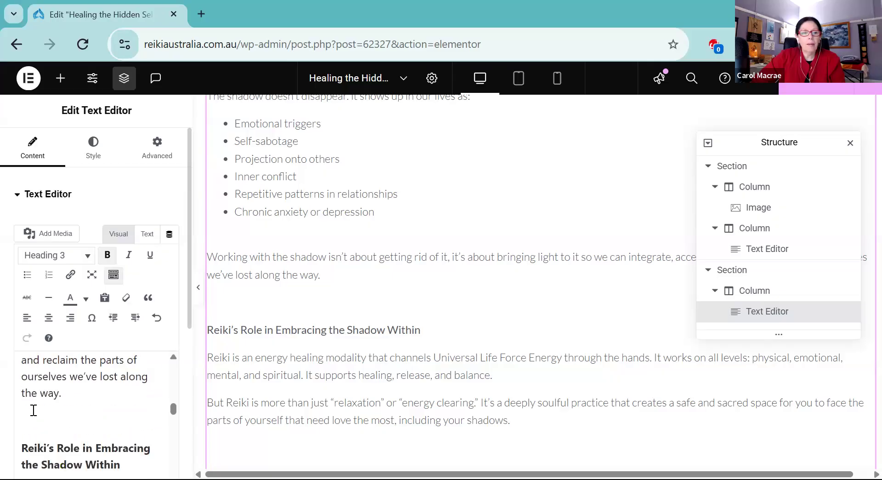
left_click(27, 421)
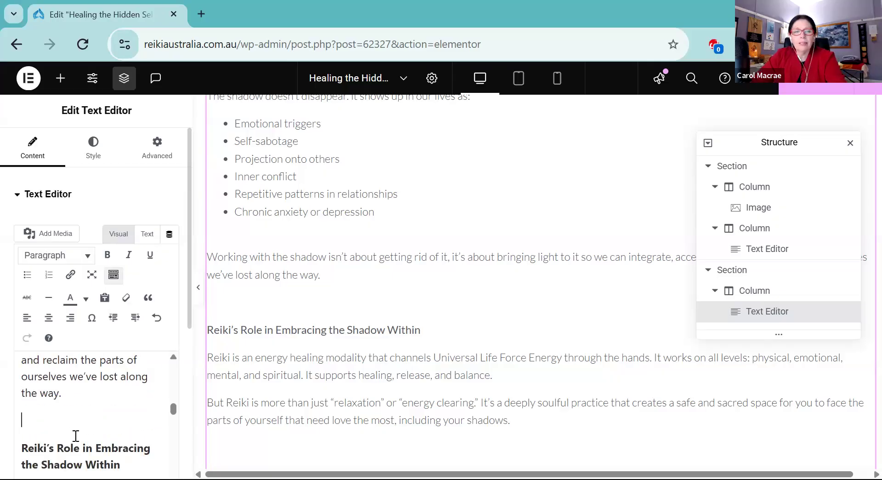
key("Delete")
- Format the "Reiki's Role in Embracing the Shadow Within" line as Heading 3
scroll(83, 405, "down", 2)
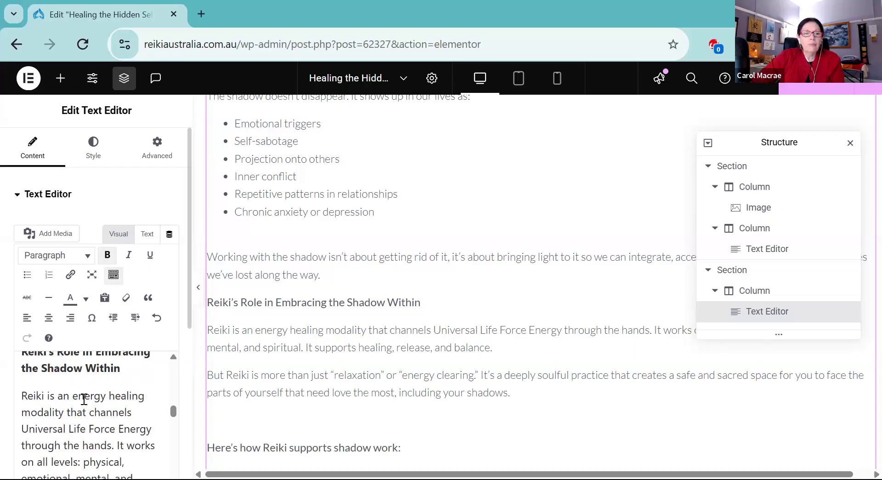
left_click_drag(125, 369, 12, 398)
scroll(12, 405, "up", 2)
left_click(68, 258)
left_click(69, 358)
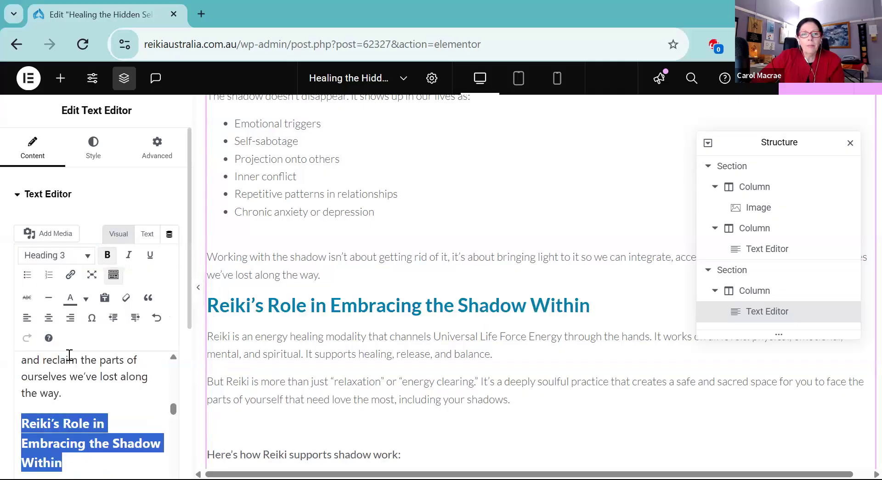
- Remove the blank line above "Here's how Reiki supports shadow work:" and format that line as Heading 3
scroll(145, 394, "down", 2)
scroll(138, 391, "down", 6)
left_click(60, 393)
key("Delete")
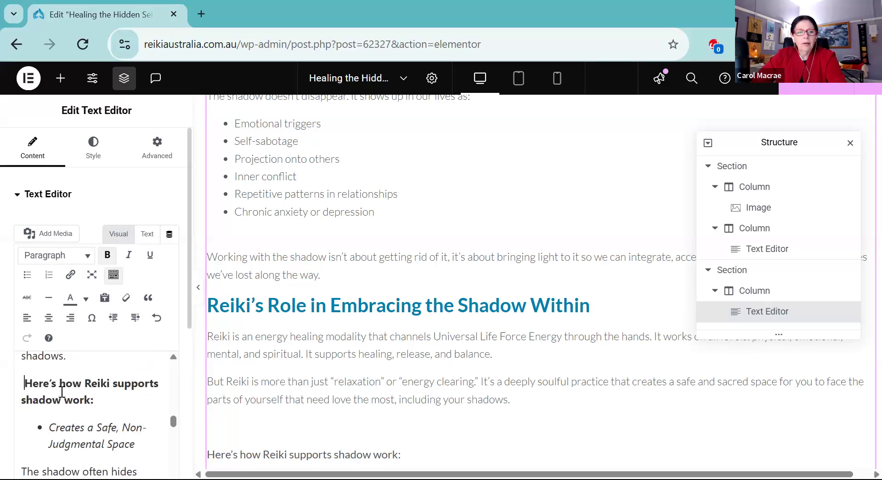
left_click_drag(102, 400, 13, 383)
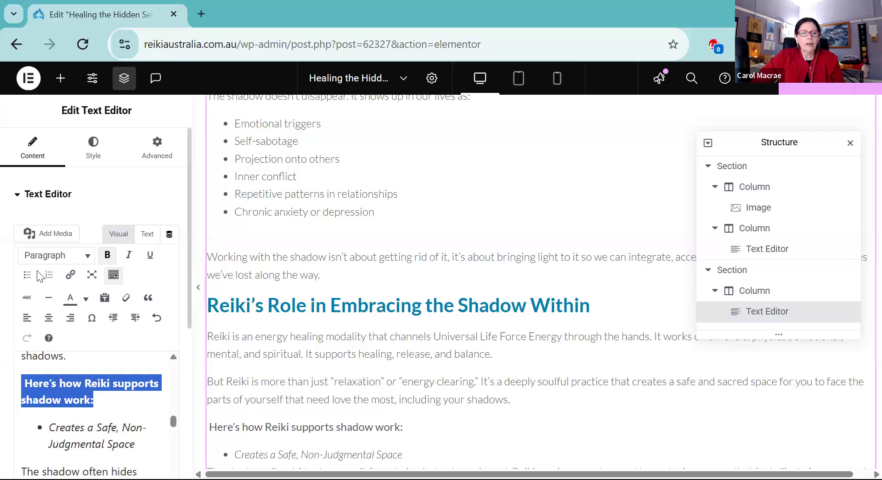
left_click(54, 255)
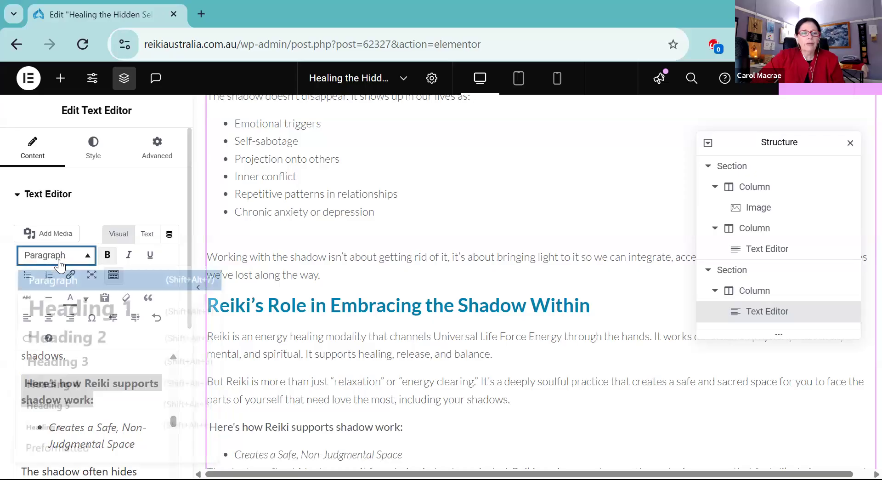
left_click(63, 362)
- Format the "A Final Note: Healing the Shadow Is Coming Home to Yourself" line as Heading 3
scroll(439, 373, "down", 6)
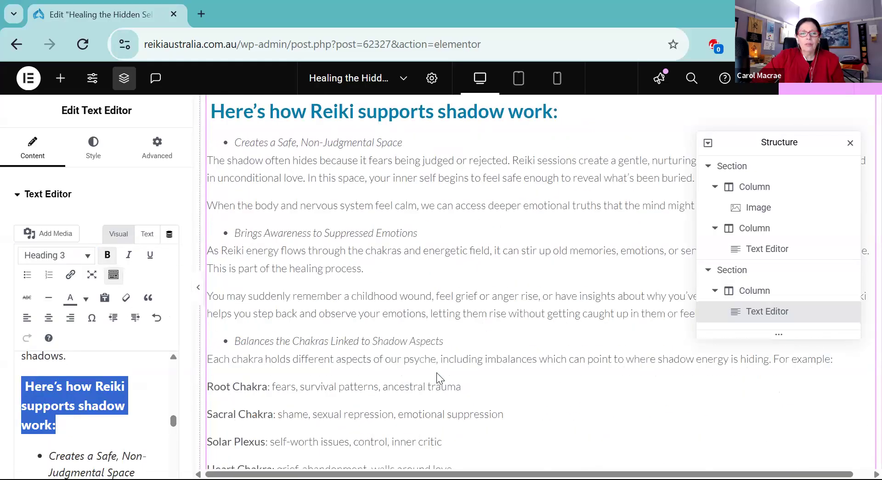
scroll(438, 375, "up", 3)
scroll(440, 374, "down", 5)
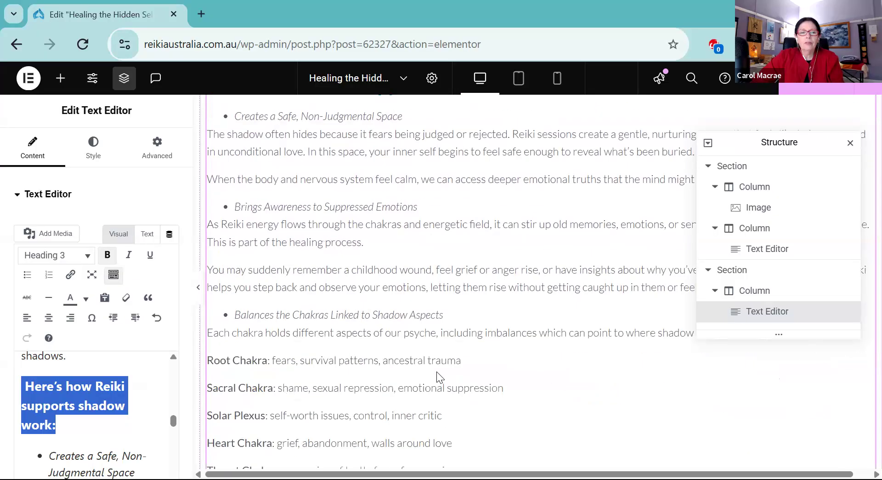
scroll(439, 372, "down", 5)
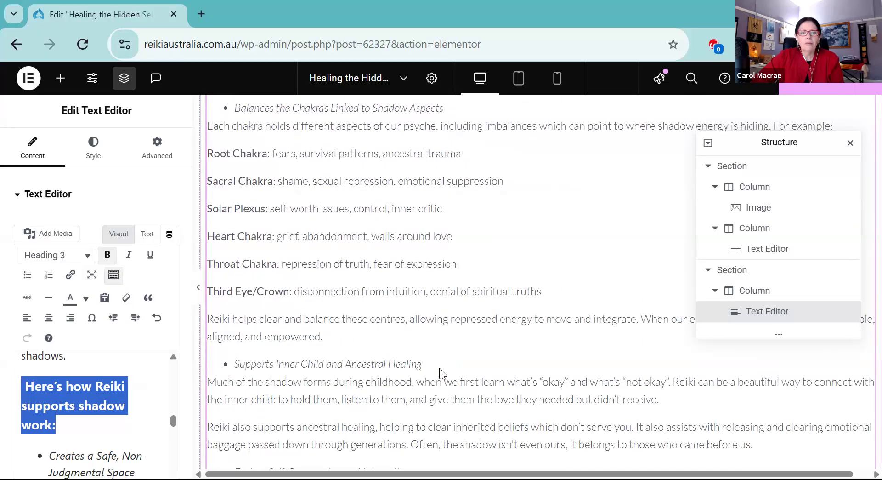
scroll(438, 367, "down", 7)
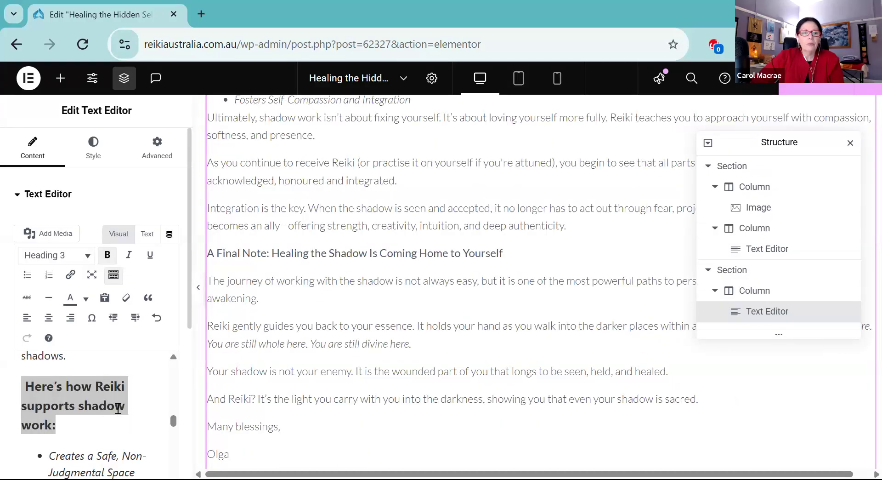
scroll(118, 408, "down", 10)
scroll(120, 398, "down", 15)
scroll(121, 394, "down", 15)
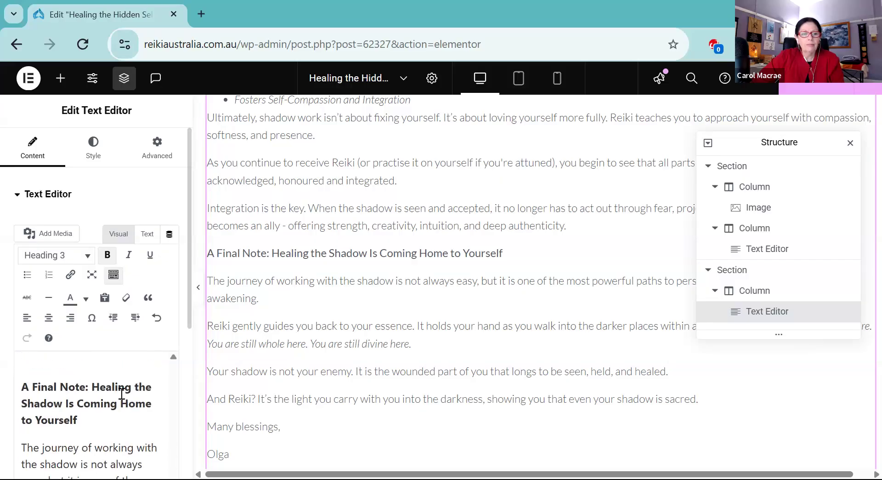
left_click_drag(86, 419, 20, 387)
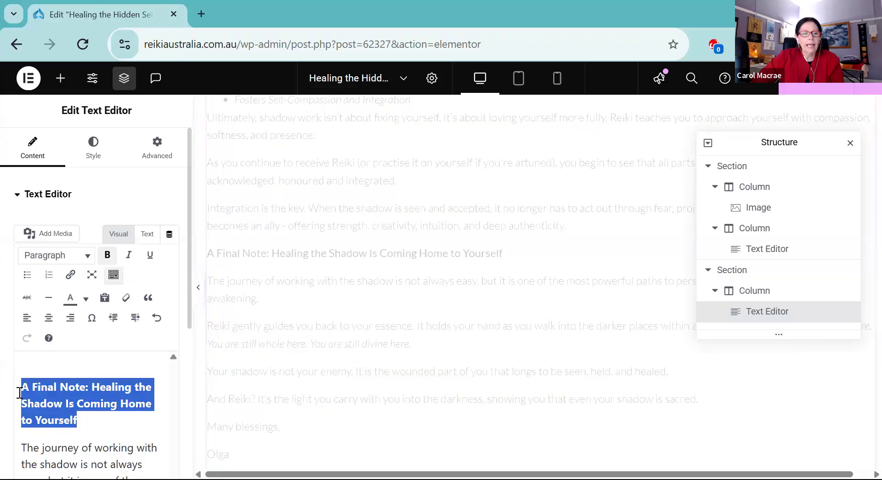
left_click(62, 258)
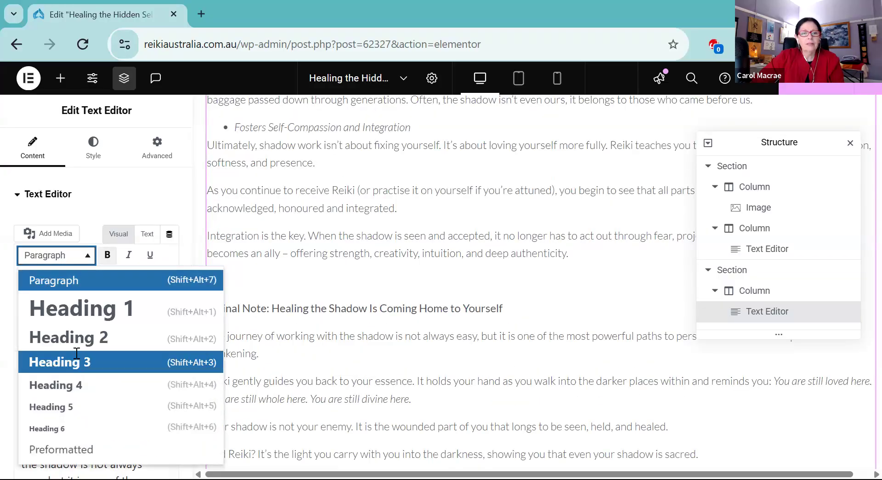
left_click(59, 362)
- Delete the blank lines between the article's last sentence and the "Many blessings," sign-off
scroll(459, 343, "down", 5)
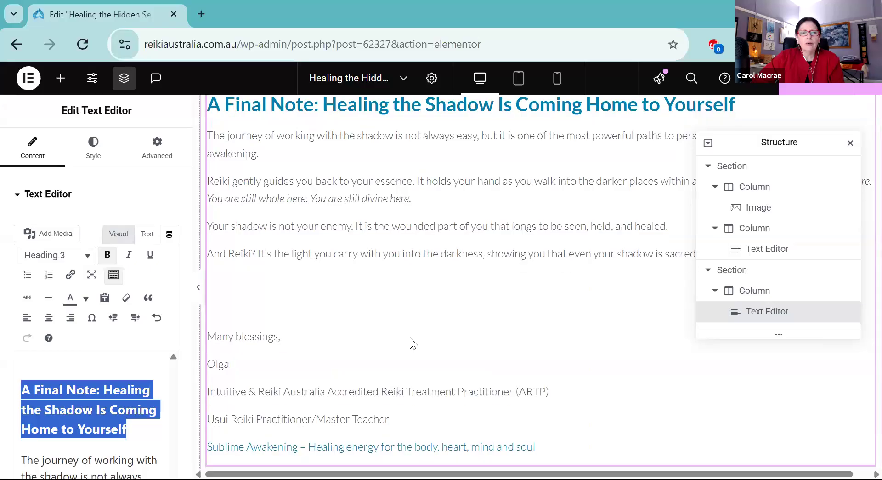
scroll(101, 404, "down", 8)
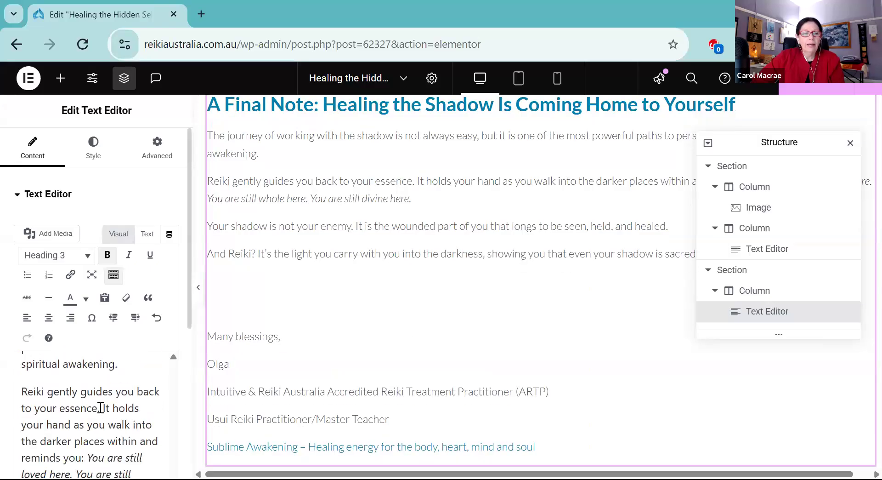
scroll(104, 400, "down", 3)
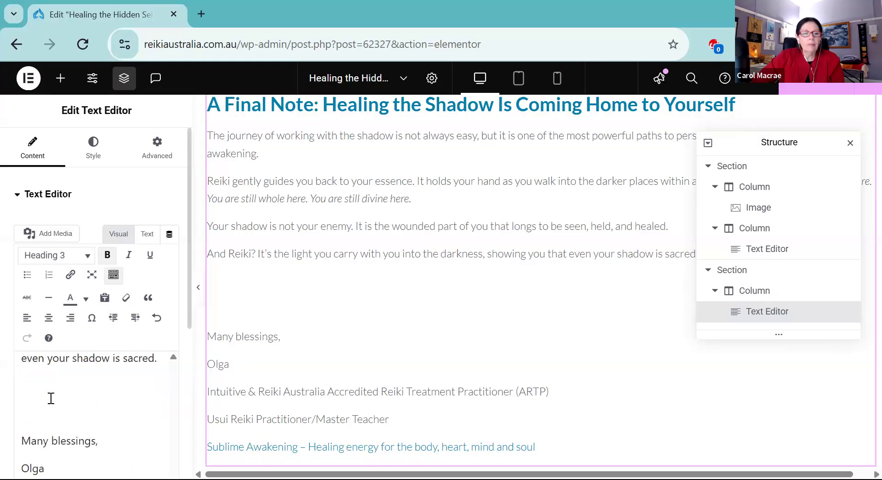
left_click(32, 384)
key("Delete")
key("Delete")
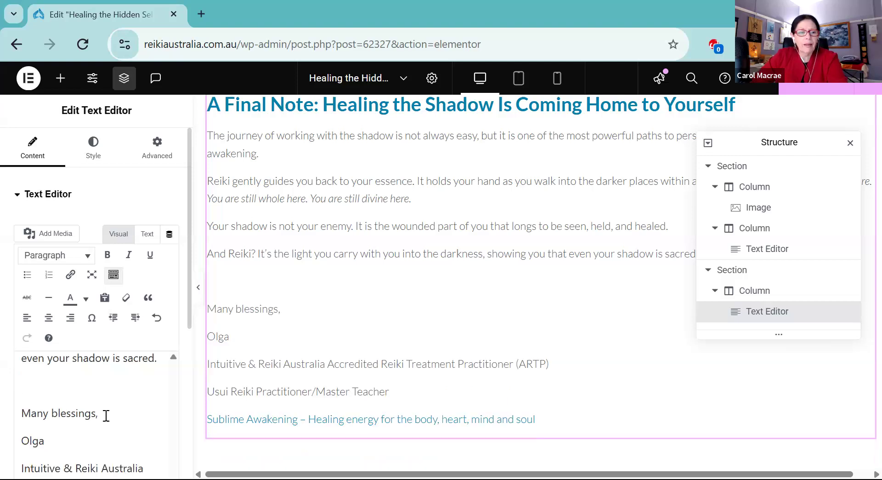
scroll(90, 415, "down", 1)
scroll(85, 395, "down", 1)
scroll(92, 393, "up", 1)
scroll(96, 395, "down", 1)
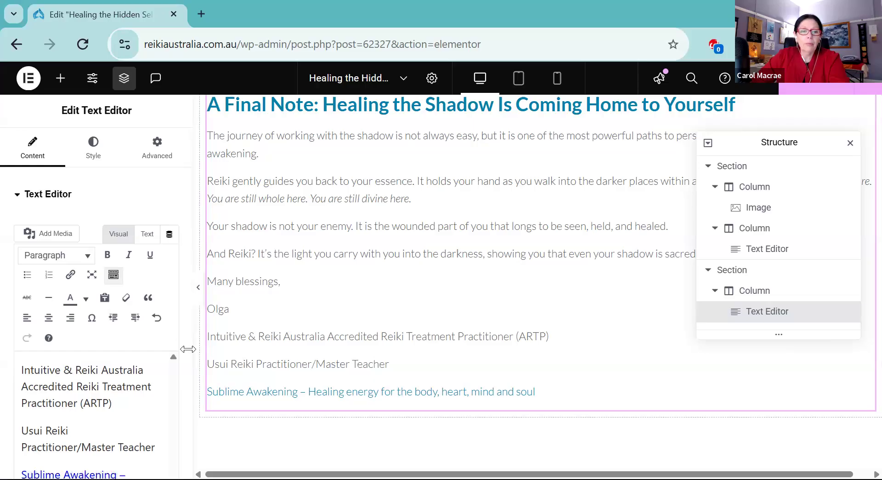
- Check the web address behind the "Sublime Awakening – Healing energy for the body, heart, mind and soul" link in the sign-off
scroll(115, 298, "down", 5)
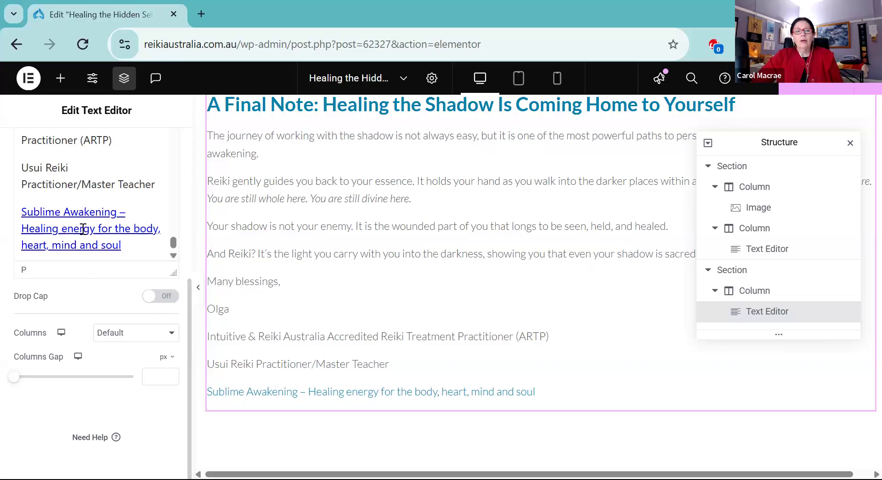
triple_click(140, 248)
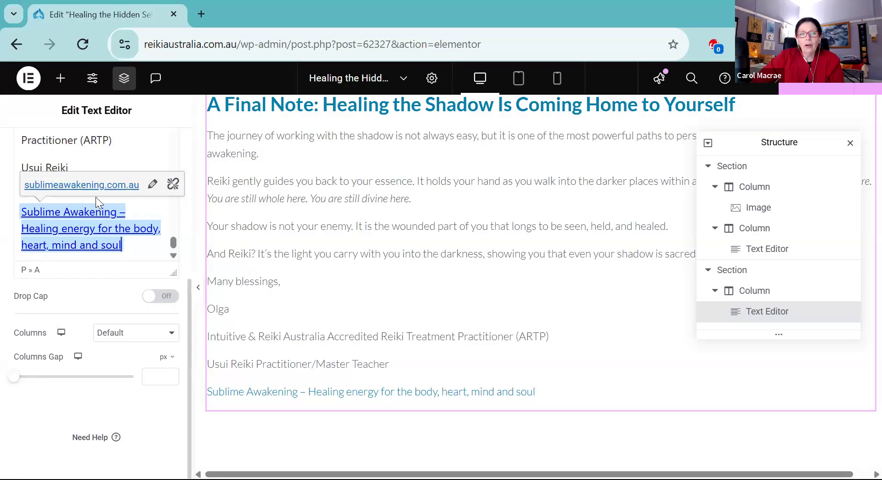
left_click(152, 189)
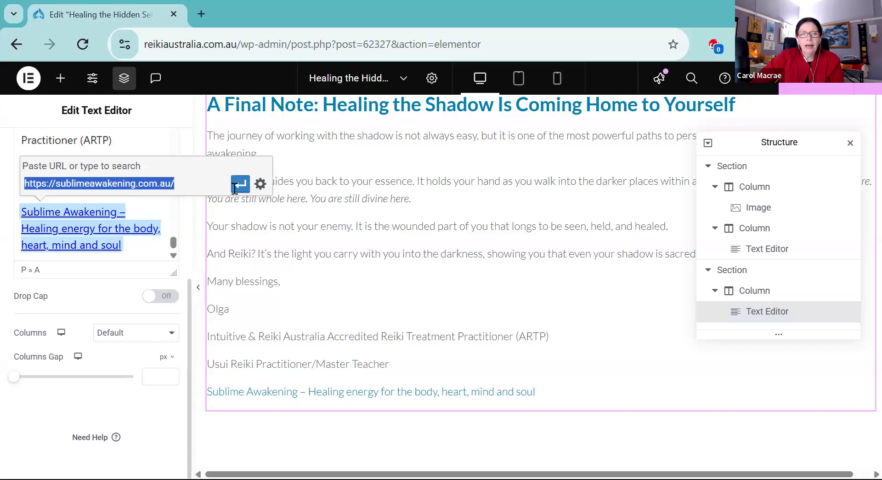
- Review the formatted article from its closing section back up to the "What is the Shadow Self?" heading and close the Structure panel
scroll(152, 207, "up", 8)
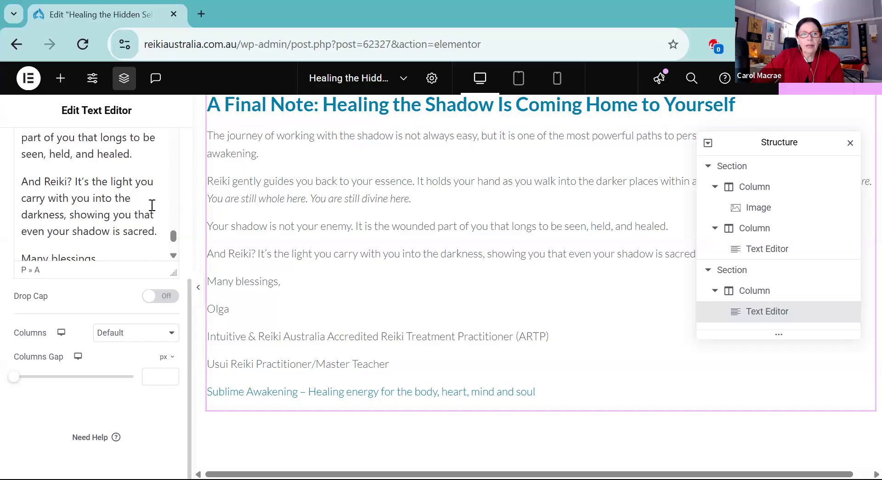
scroll(197, 157, "up", 5)
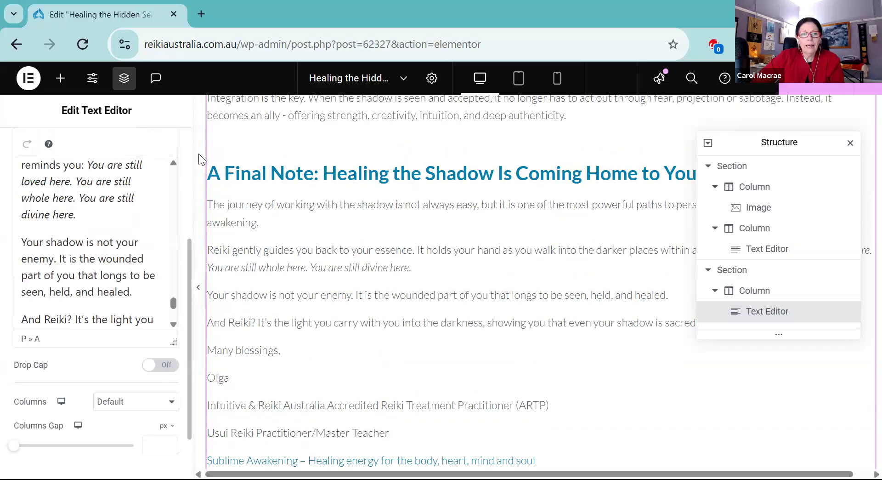
scroll(179, 207, "up", 3)
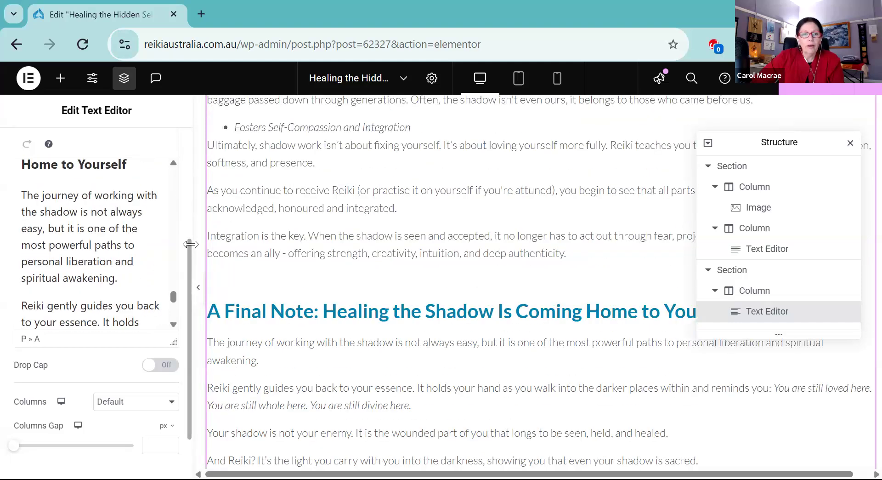
scroll(138, 206, "up", 5)
scroll(99, 215, "up", 5)
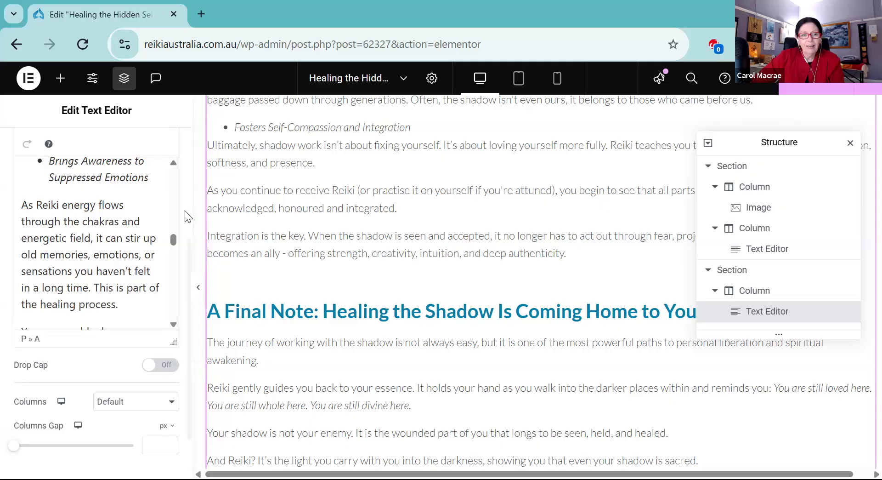
scroll(186, 211, "up", 4)
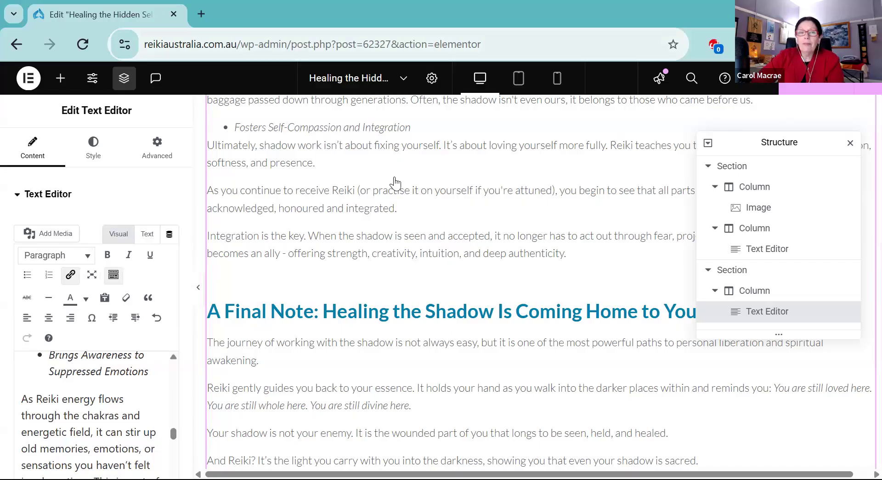
scroll(418, 261, "up", 15)
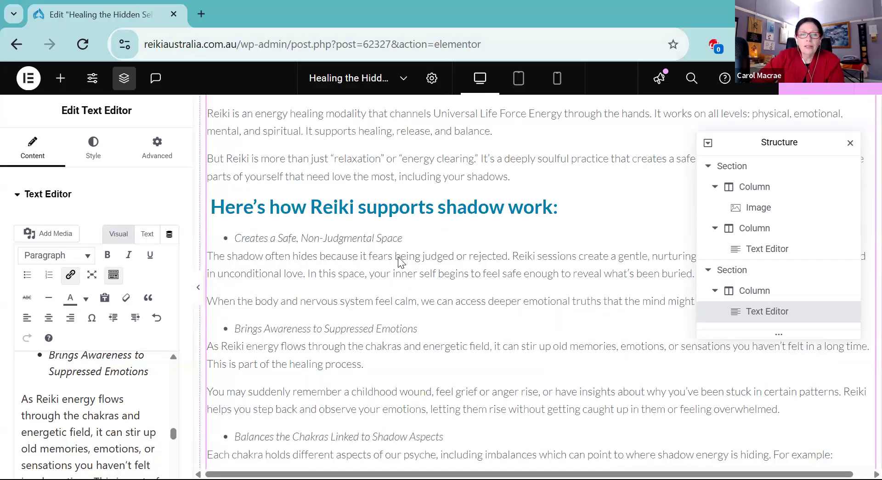
scroll(425, 256, "up", 5)
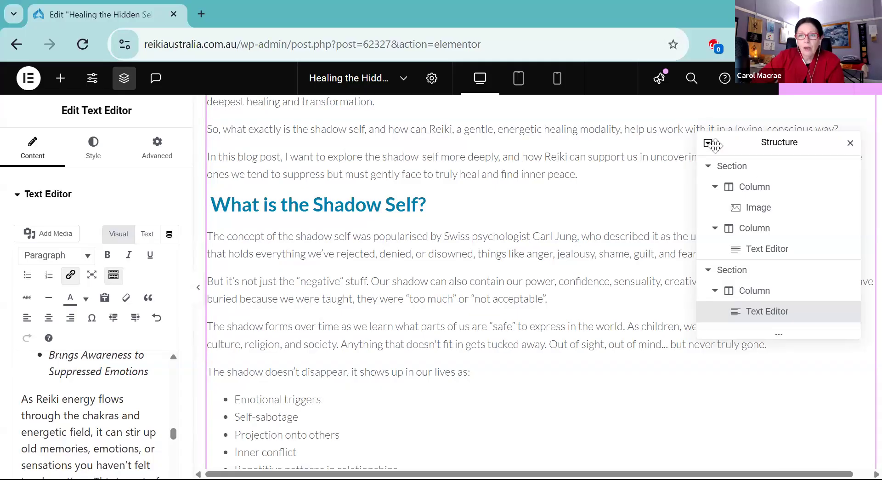
left_click(850, 143)
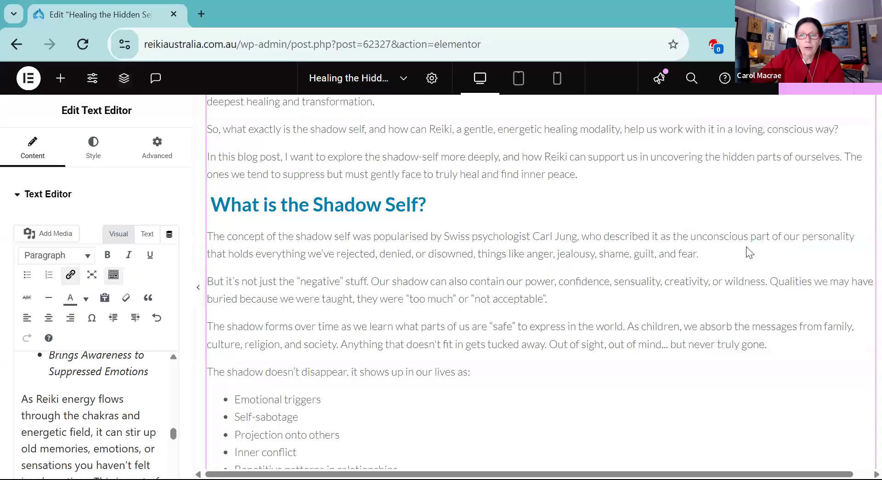
- Copy the article's opening text, starting at "Most of us walk through life trying to be our", from the text editor
left_click_drag(524, 248, 216, 232)
left_click(83, 388)
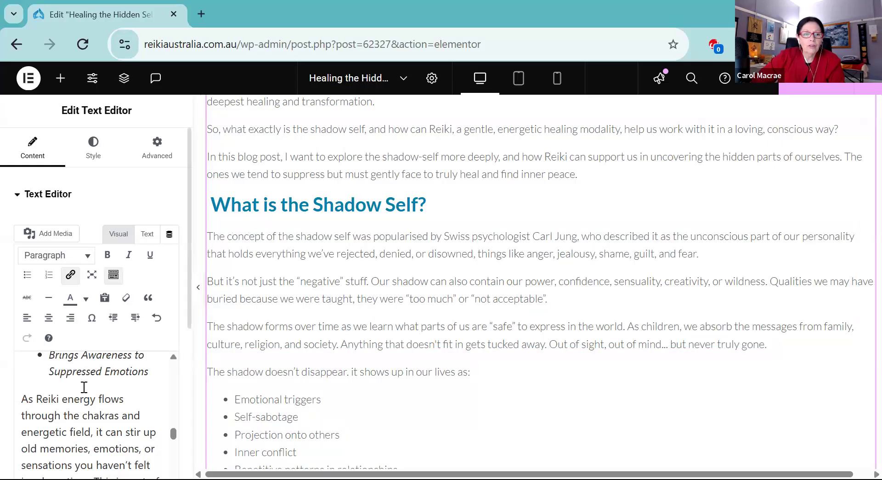
scroll(51, 435, "up", 5)
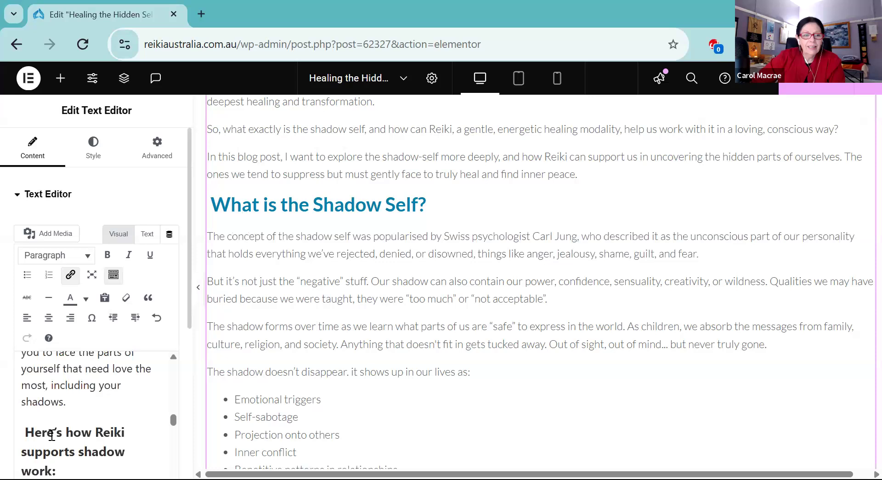
scroll(123, 433, "up", 8)
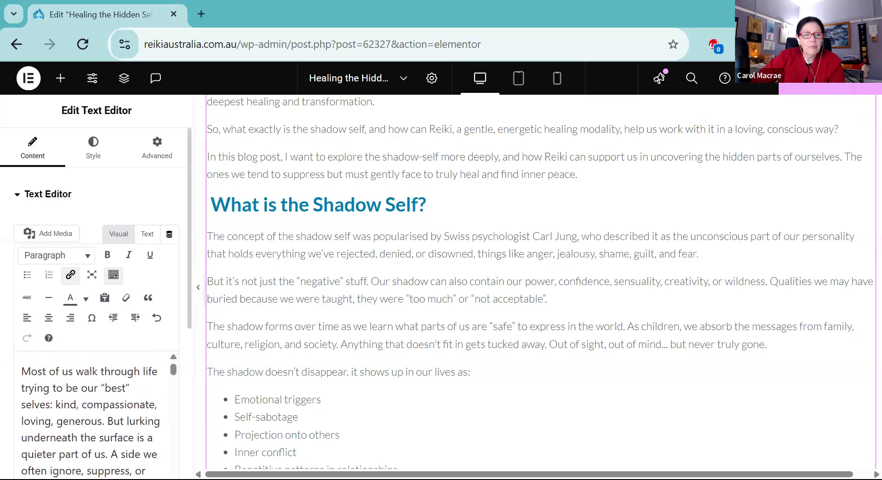
scroll(147, 406, "down", 2)
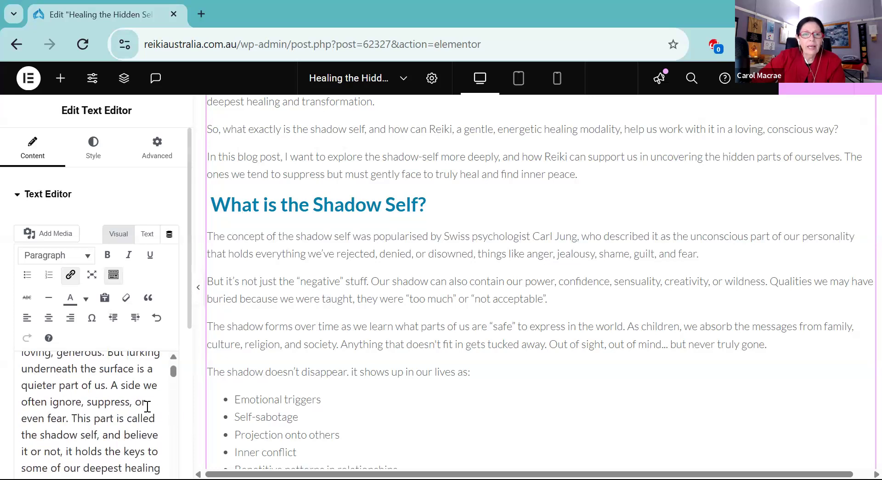
scroll(468, 291, "up", 5)
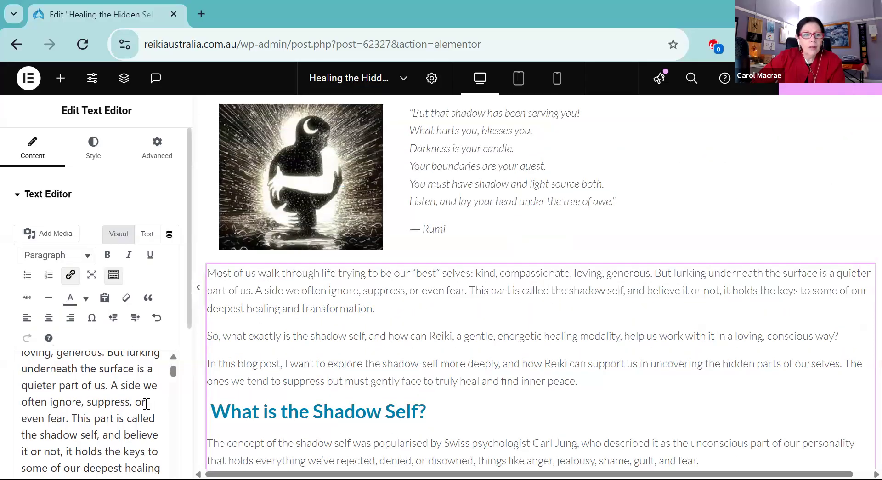
scroll(144, 401, "down", 4)
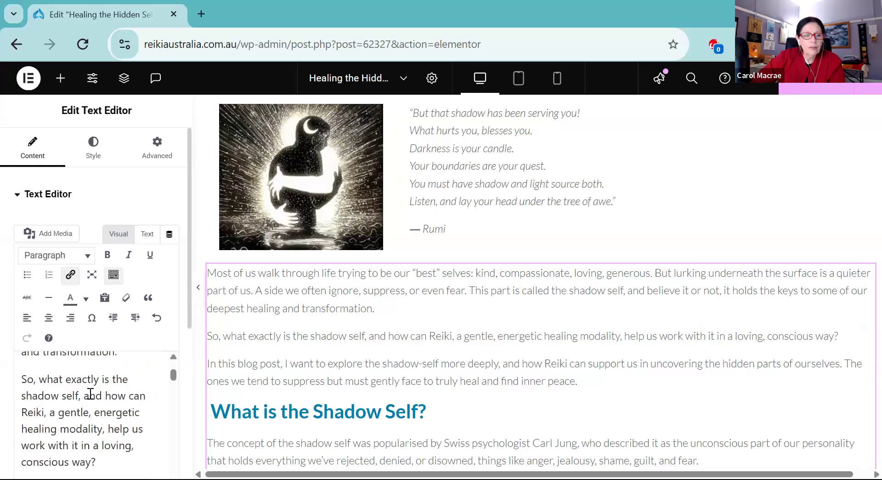
scroll(124, 413, "up", 2)
left_click_drag(119, 415, 14, 355)
right_click(57, 386)
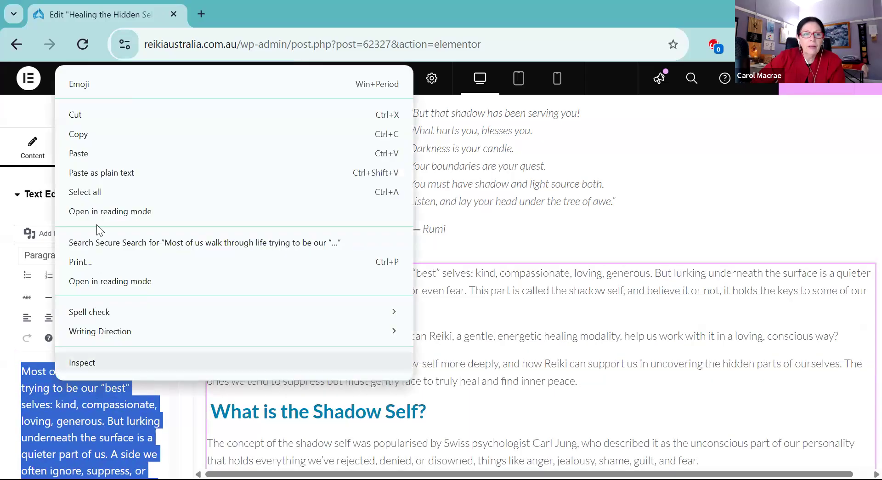
left_click(862, 144)
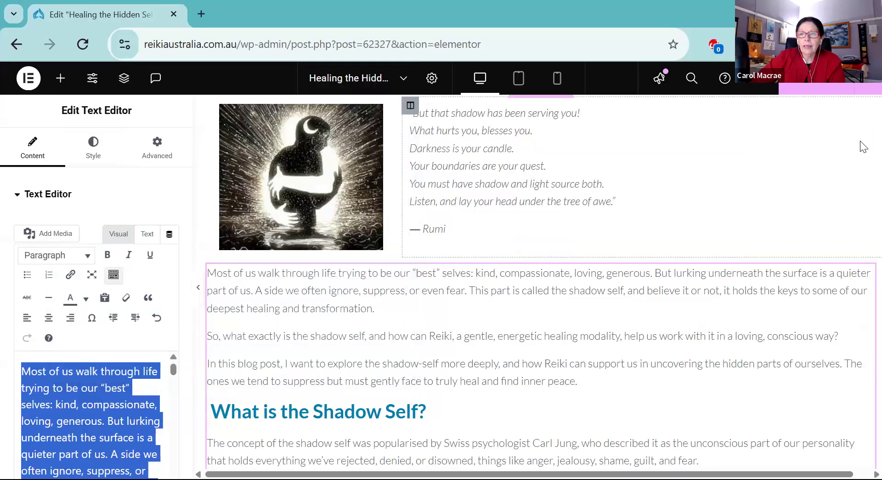
- Publish the Elementor changes and return to the post's WordPress editor
left_click(810, 83)
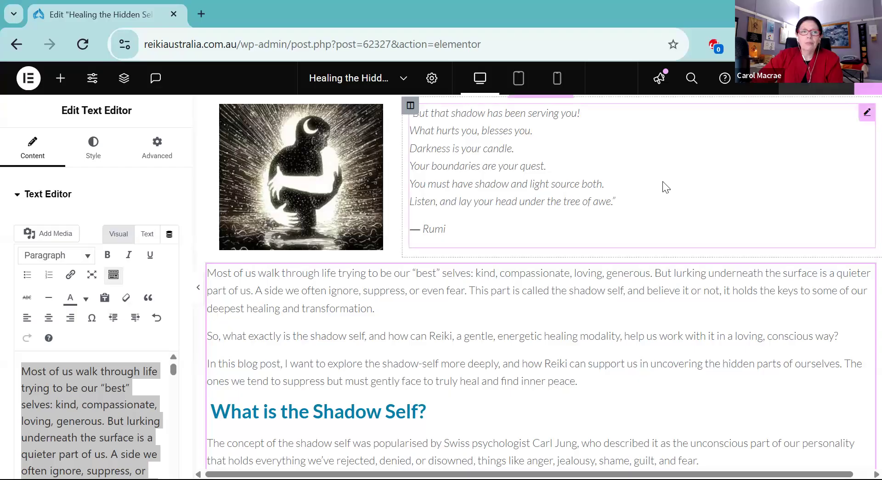
left_click(28, 79)
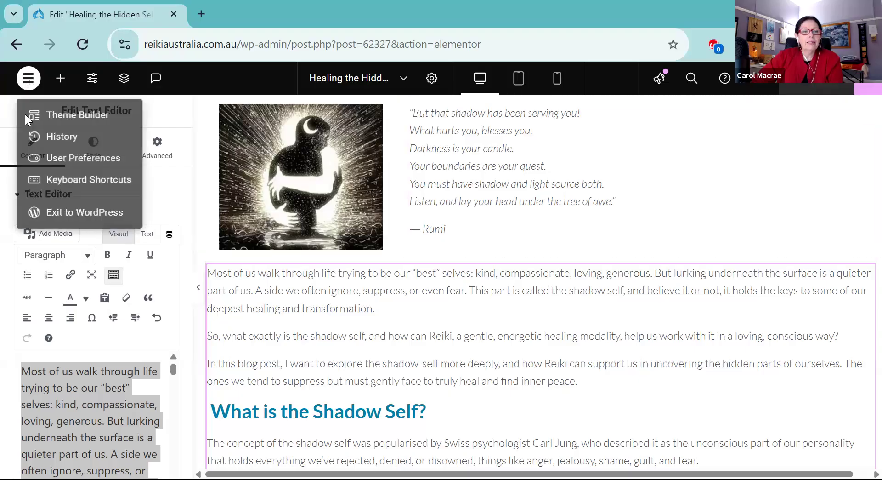
left_click(66, 217)
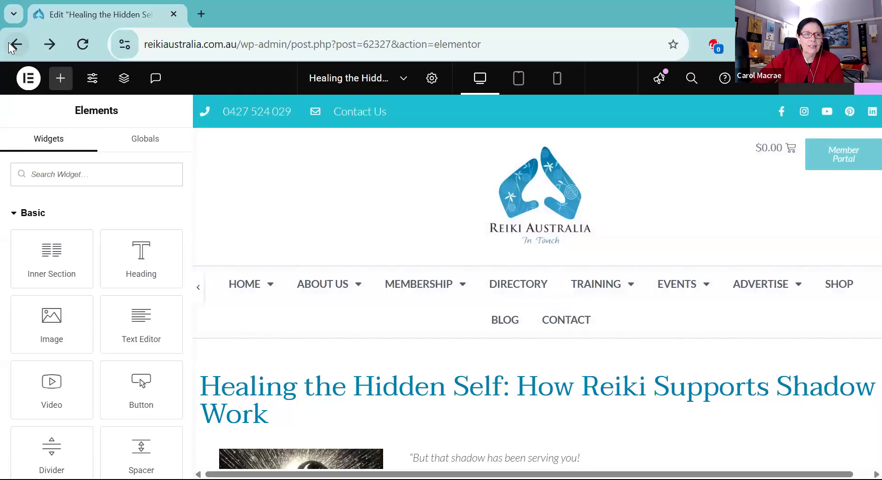
left_click(13, 45)
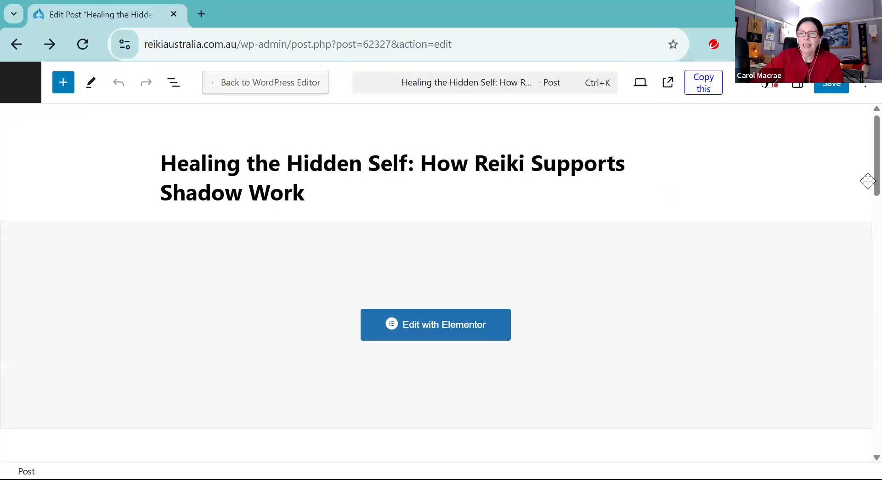
- Replace the post's featured image with shadow.jpeg from the media library
scroll(392, 294, "down", 10)
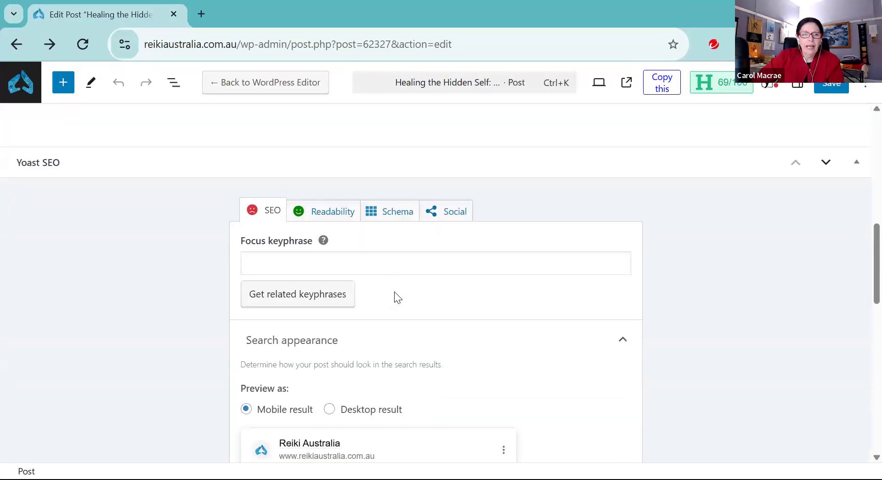
scroll(432, 287, "down", 3)
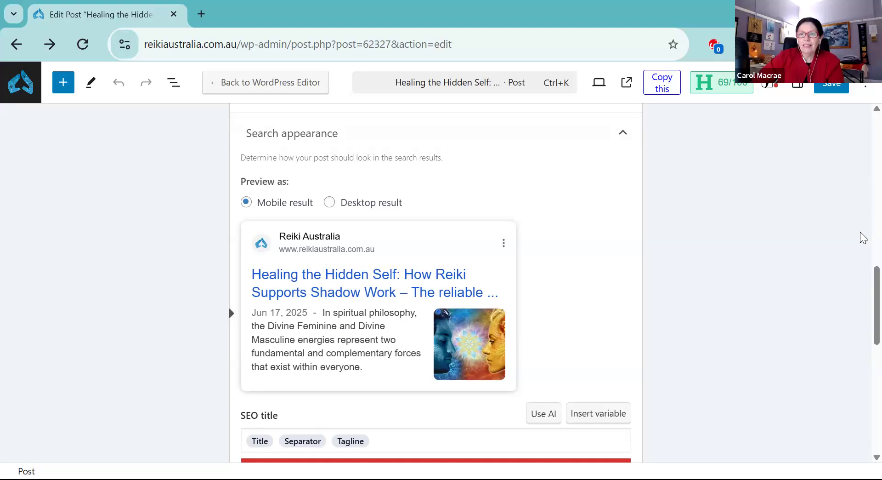
left_click(796, 86)
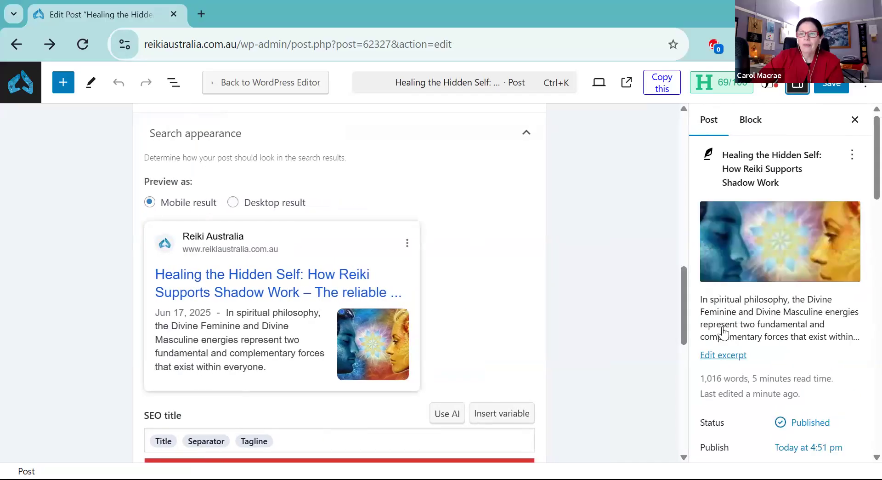
left_click(741, 264)
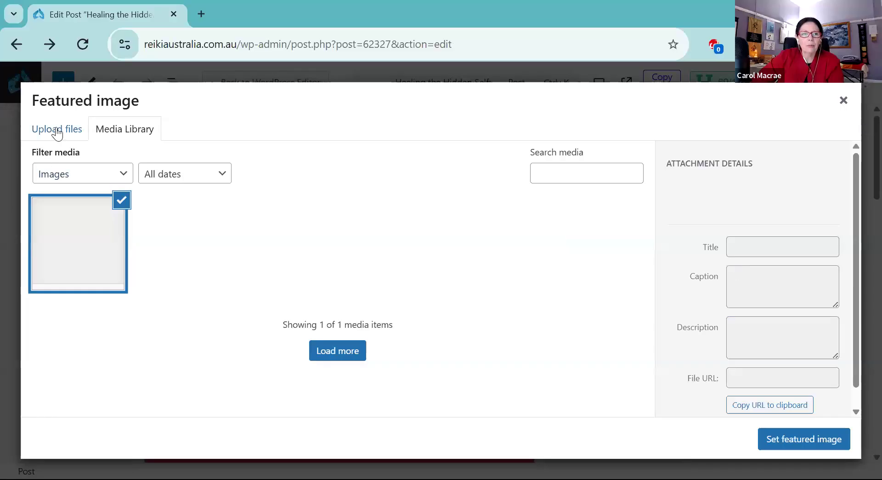
left_click(57, 131)
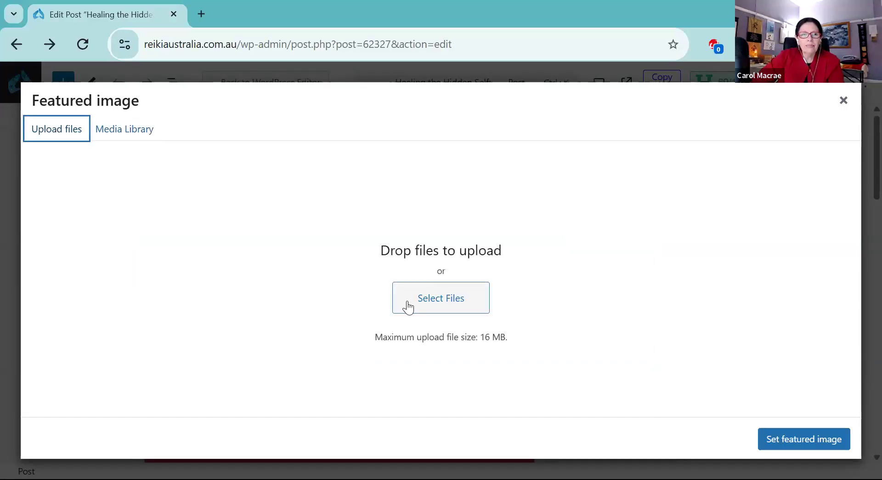
left_click(132, 131)
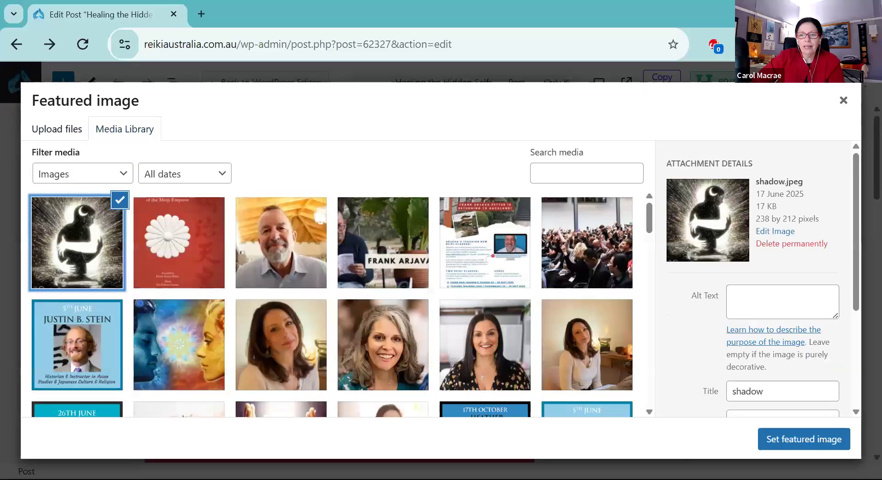
left_click(817, 444)
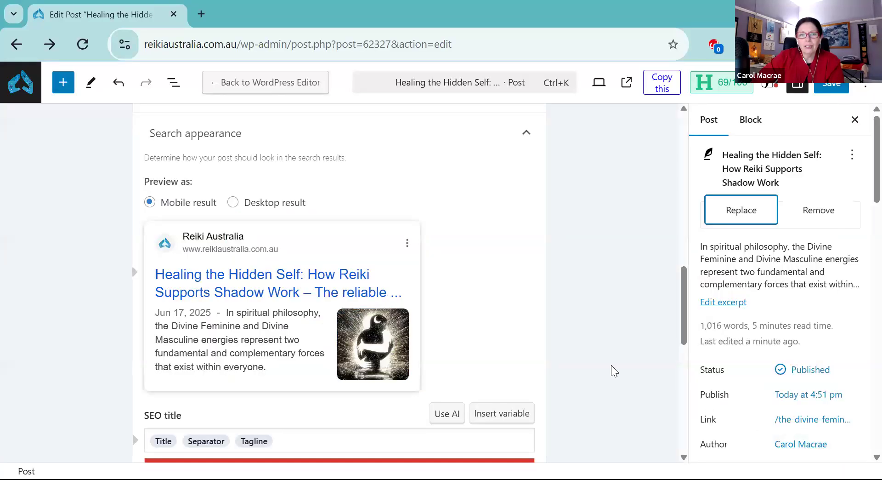
- Set the post's slug in the Yoast SEO search appearance to "hoe-reiki-supports-the-shadow-self"
scroll(611, 365, "down", 5)
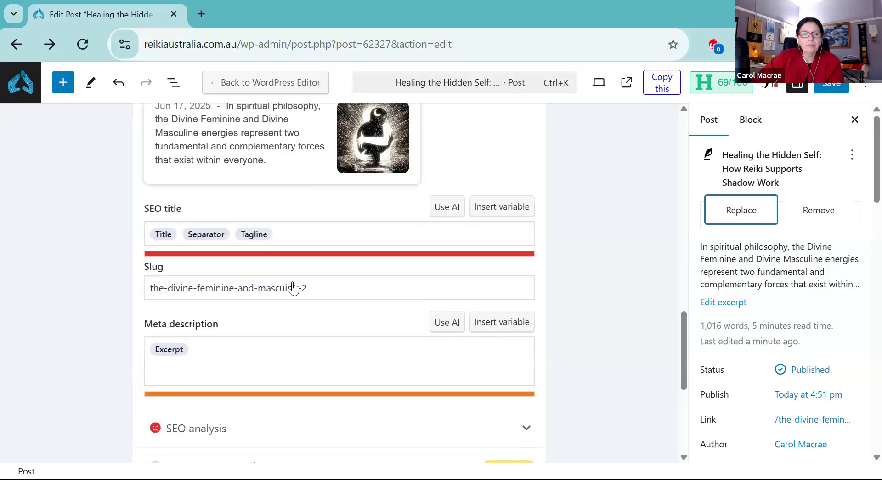
triple_click(322, 296)
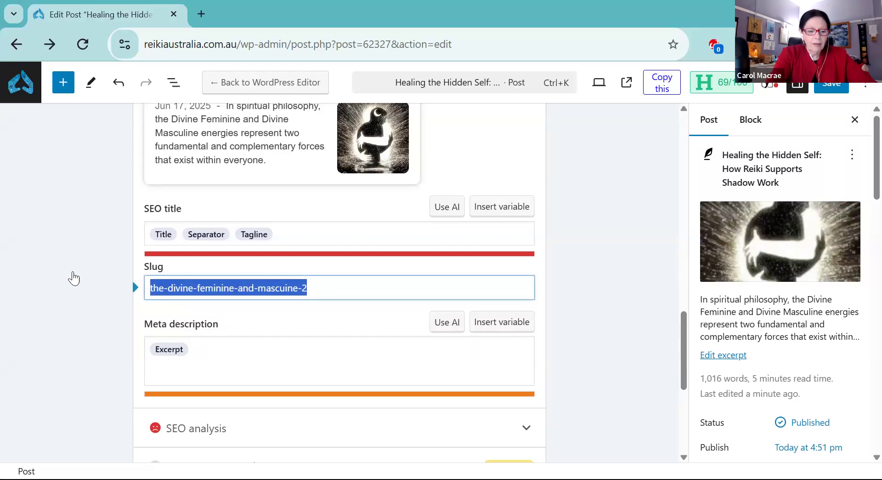
type("hoe-reiki-su")
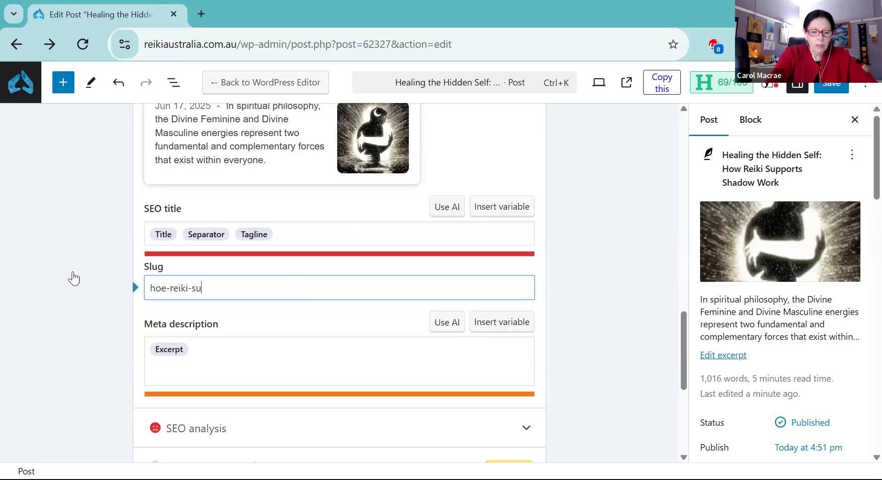
type("pports-")
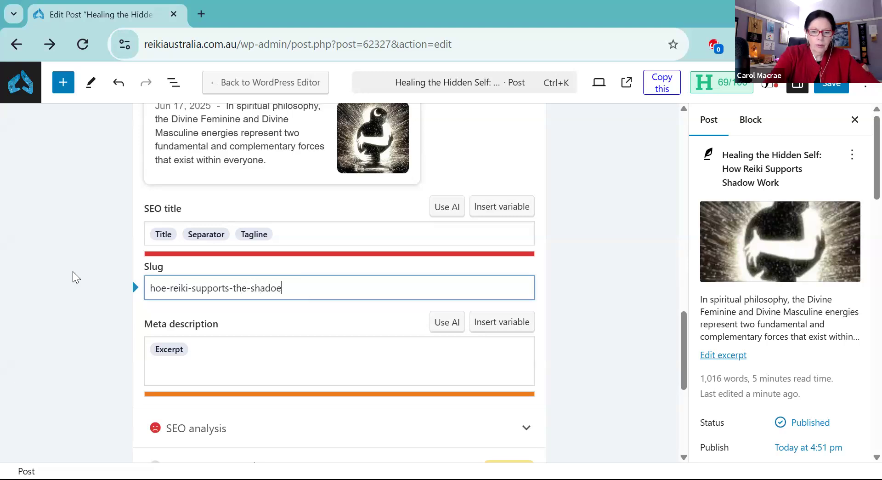
type("the-shadow-self")
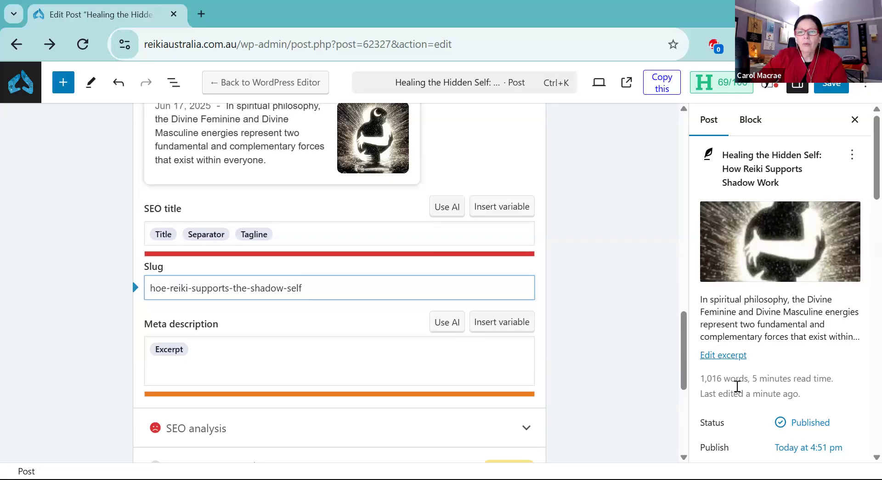
- Replace the post's excerpt with the copied opening text, starting at "Most of us walk through life trying to be our"
left_click(722, 357)
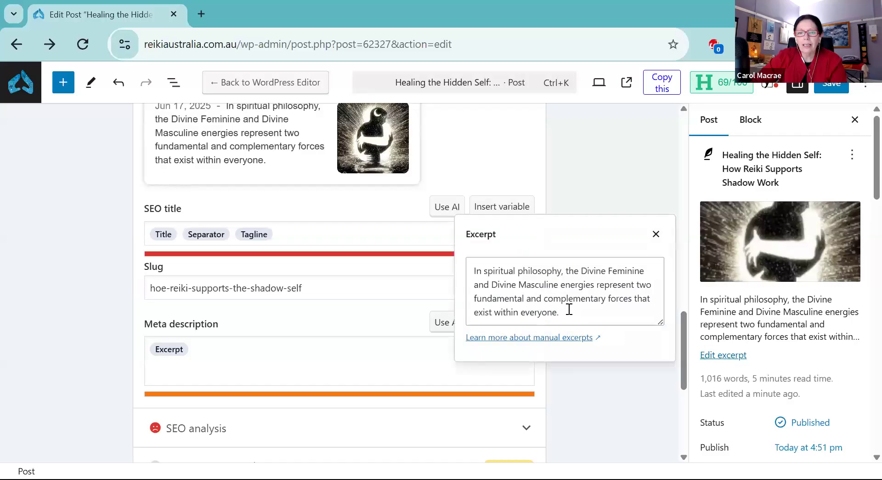
left_click_drag(560, 312, 469, 272)
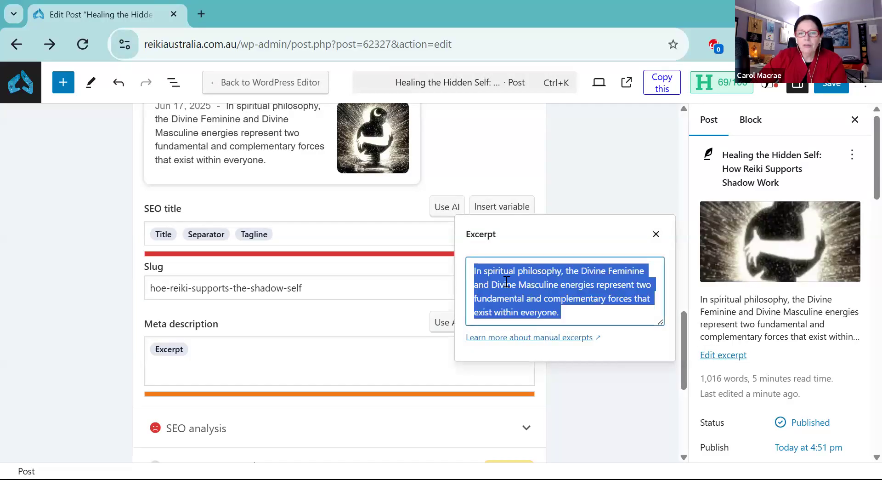
right_click(506, 282)
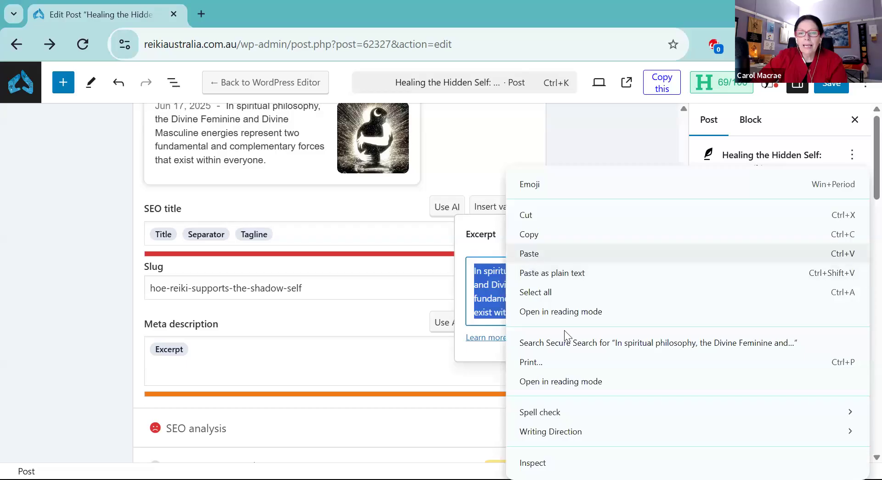
key("ctrl+v")
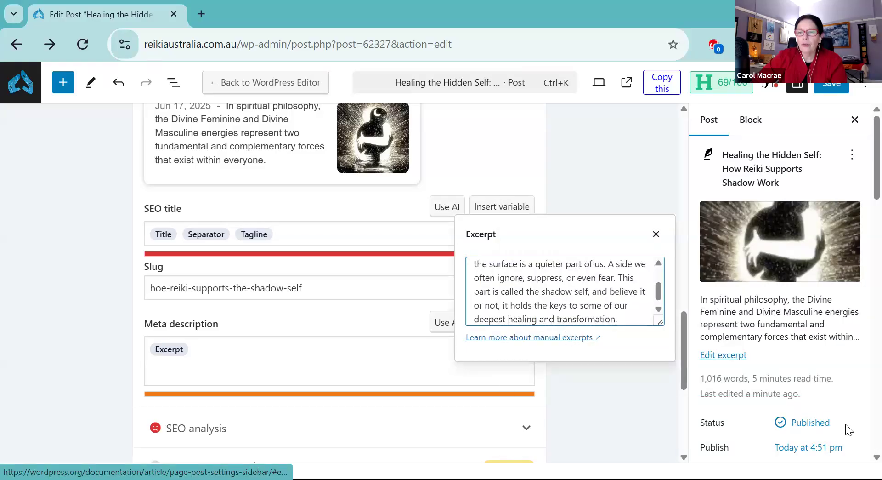
left_click(641, 346)
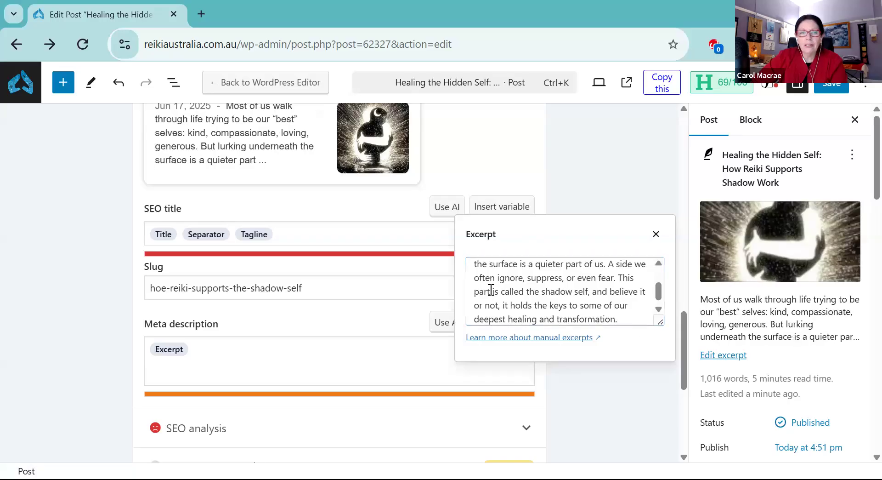
scroll(244, 207, "up", 3)
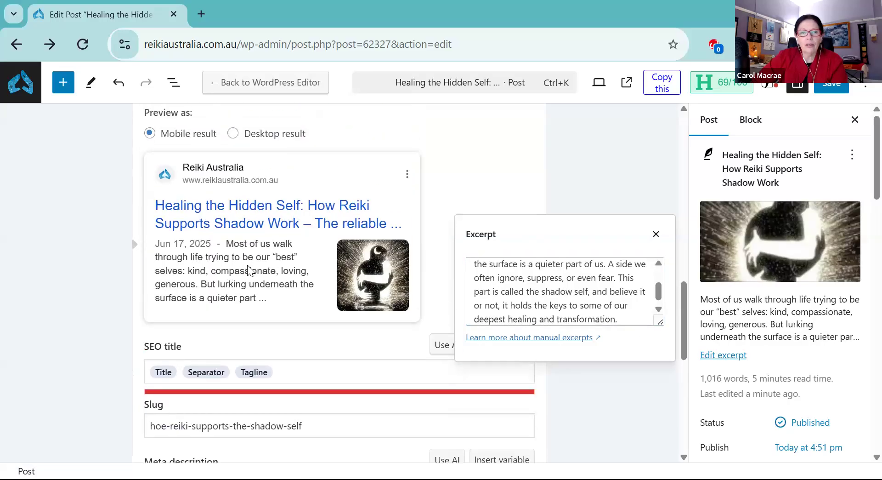
scroll(247, 266, "down", 8)
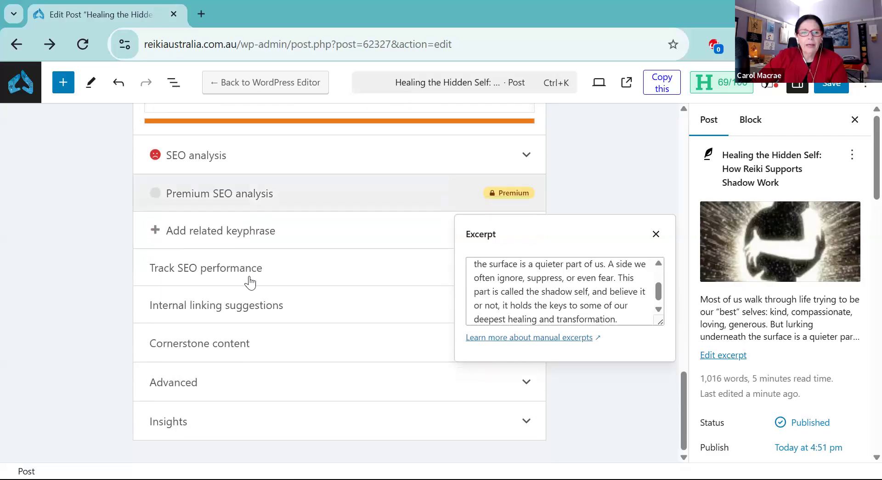
scroll(250, 282, "up", 8)
left_click(656, 234)
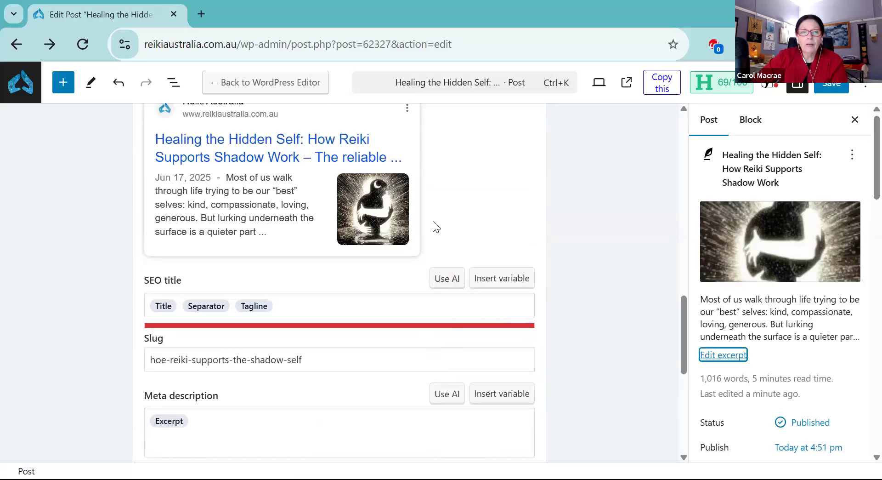
- Correct the first word of the slug to "how" so it reads "how-reiki-supports-the-shadow-self"
scroll(436, 226, "up", 6)
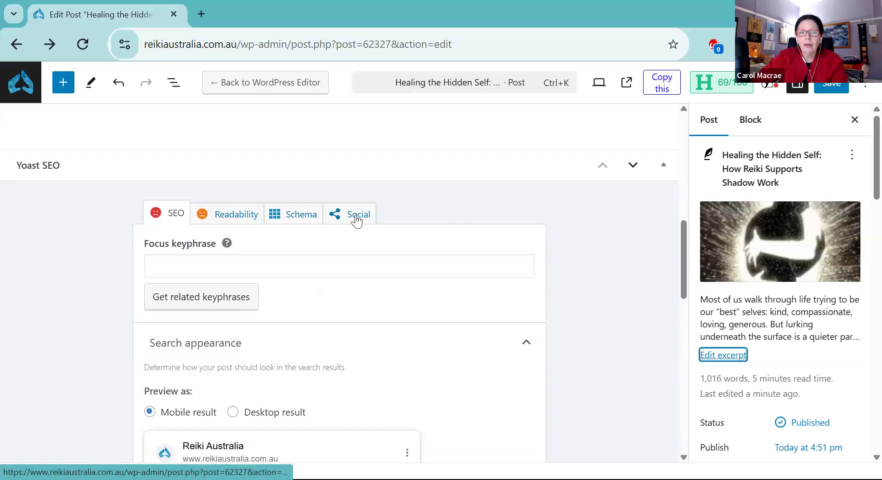
scroll(350, 305, "down", 3)
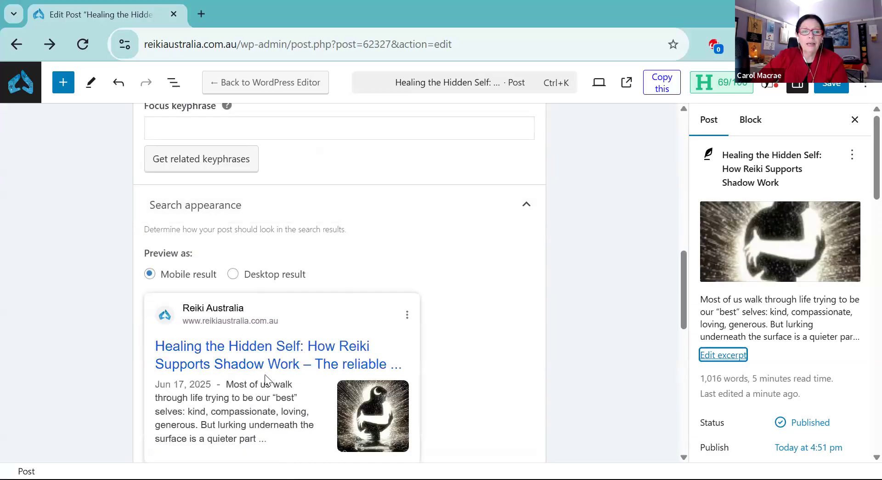
scroll(276, 358, "down", 3)
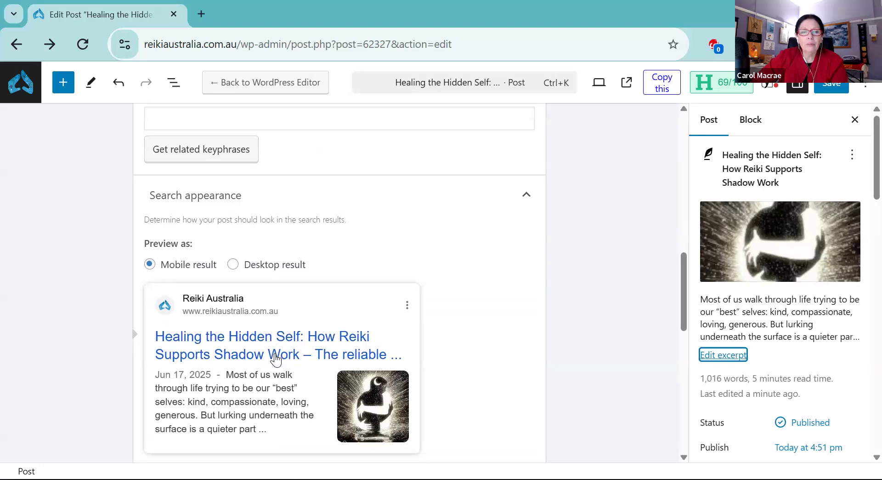
scroll(275, 358, "down", 4)
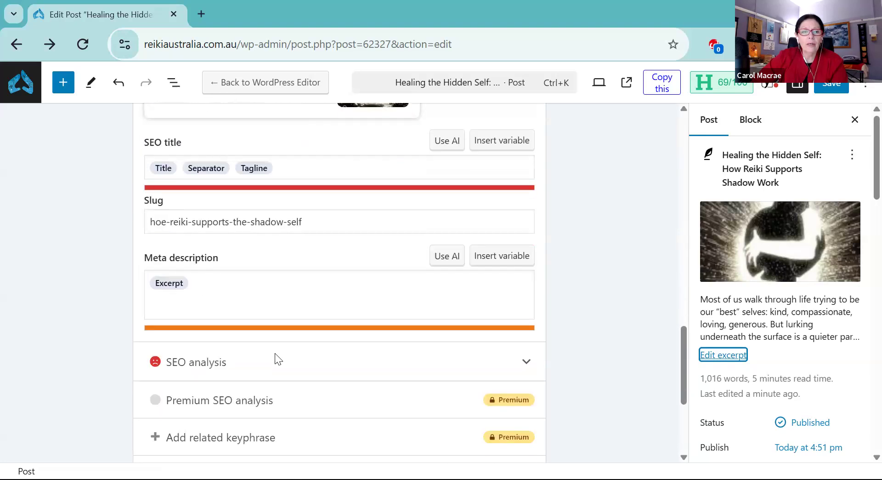
left_click(167, 222)
key("BackSpace")
type("w")
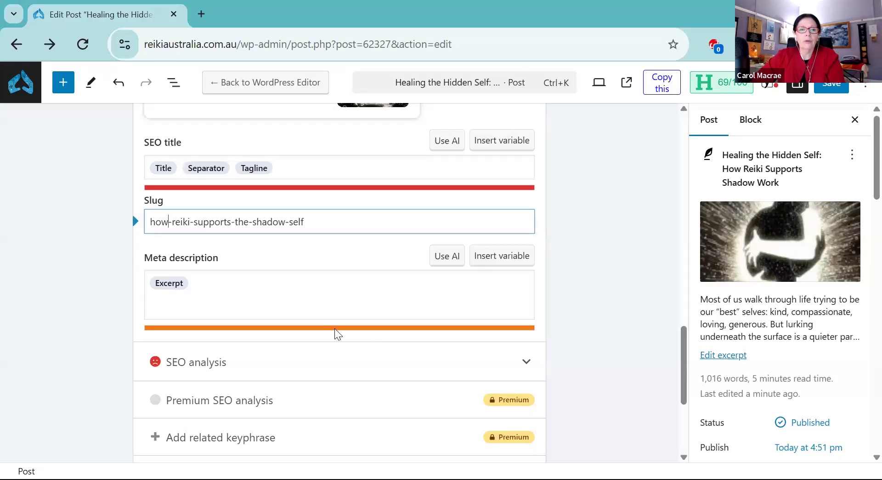
- Change the last word of the slug to "work" so it reads "how-reiki-supports-the-shadow-work"
scroll(336, 339, "down", 4)
scroll(335, 340, "up", 9)
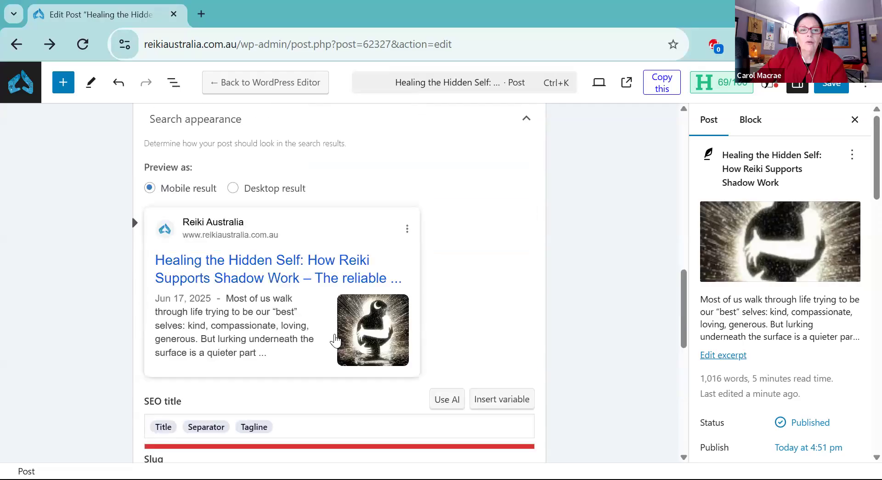
scroll(335, 345, "up", 2)
scroll(335, 343, "down", 5)
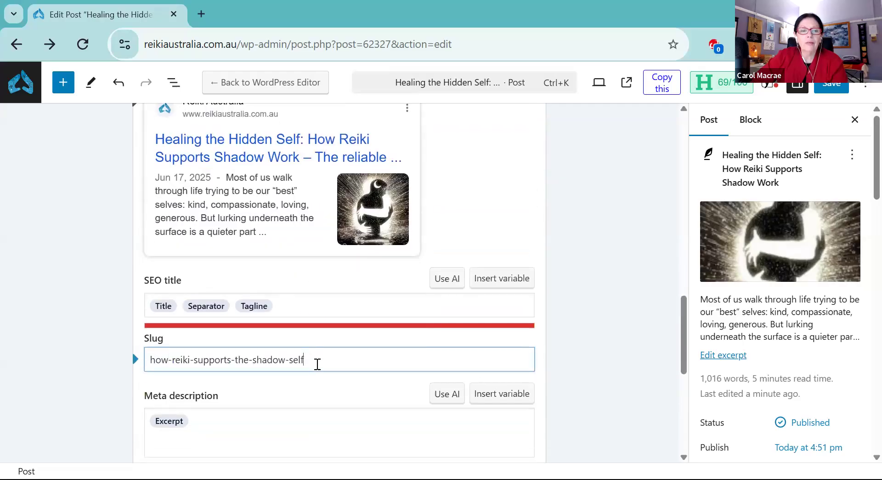
key("BackSpace")
key("BackSpace")
key("BackSpace")
key("BackSpace")
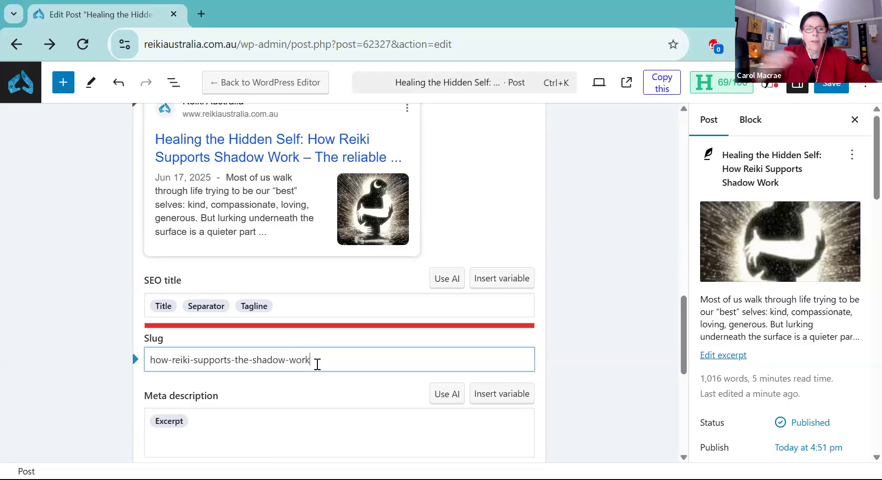
- Set shadow.jpeg from the media library as the social image in the Yoast social media appearance
scroll(542, 255, "up", 7)
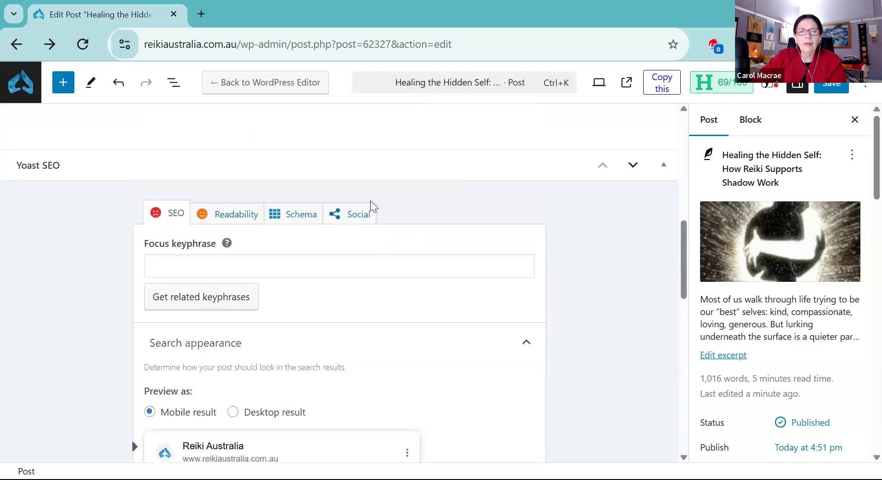
left_click(347, 219)
scroll(397, 330, "down", 6)
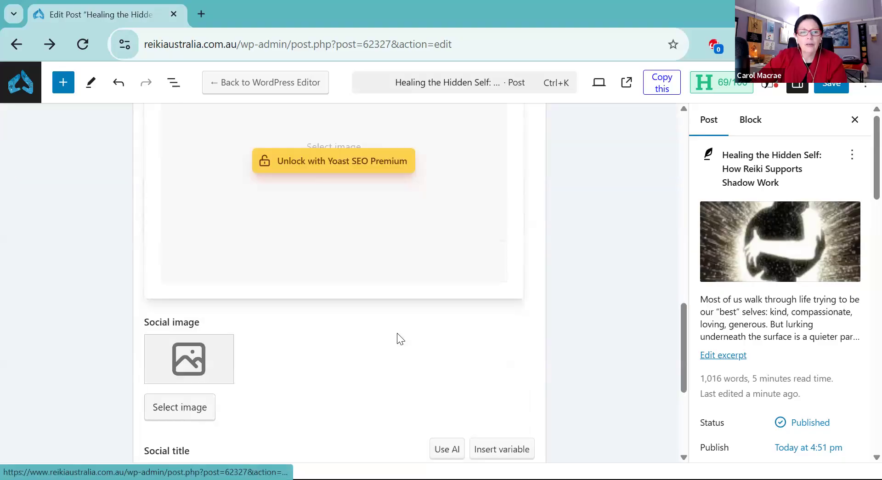
left_click(191, 270)
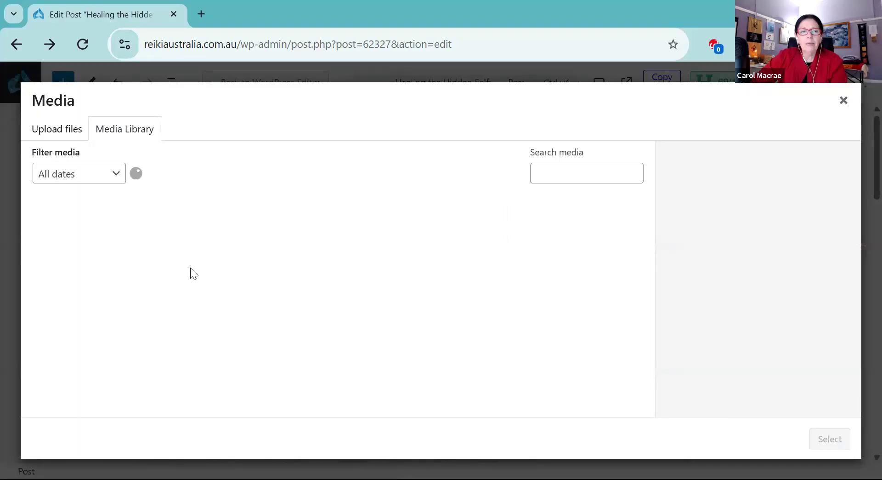
left_click(82, 232)
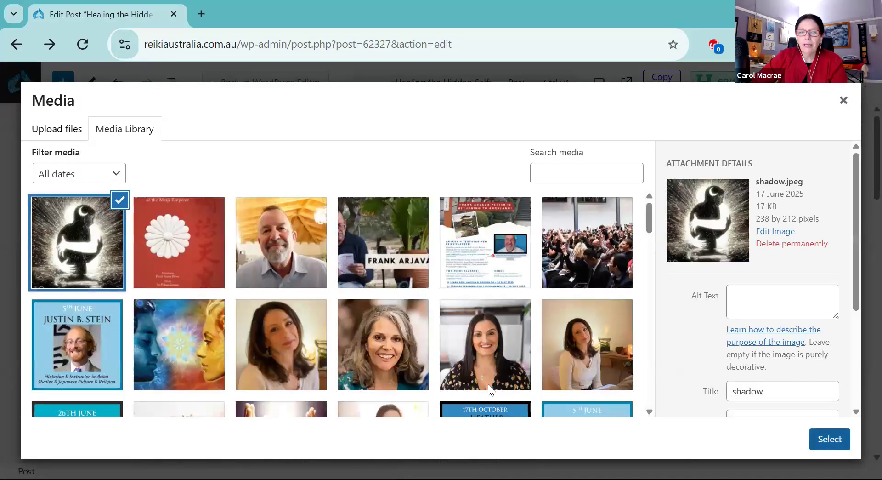
left_click(831, 439)
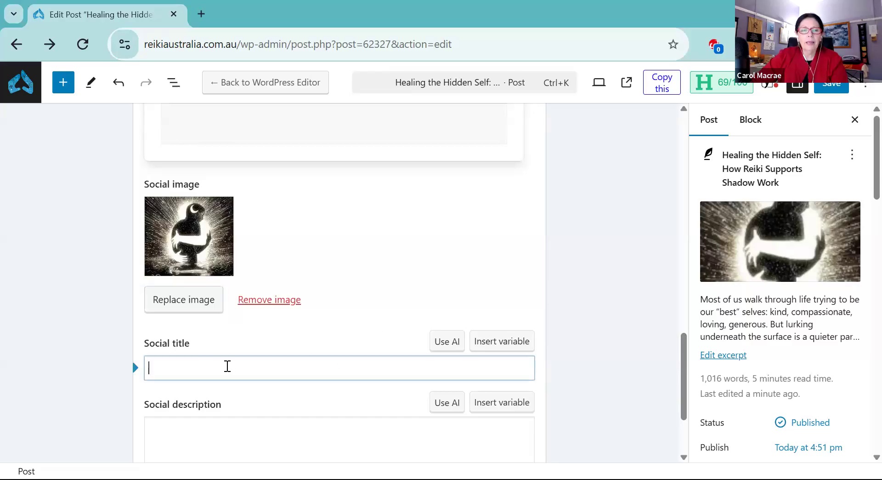
- Enter "How Reiki Supports Shadow Work" as the social title
left_click(230, 365)
type("How Reiki SAup")
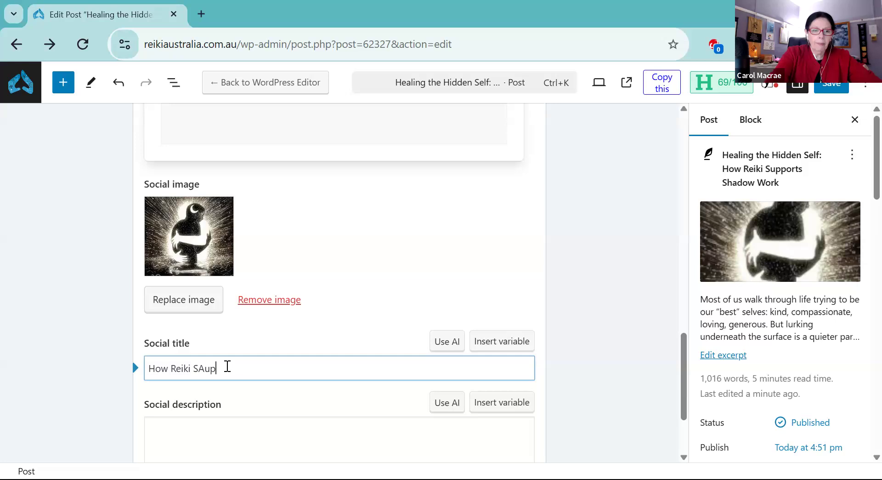
key("BackSpace")
key("BackSpace")
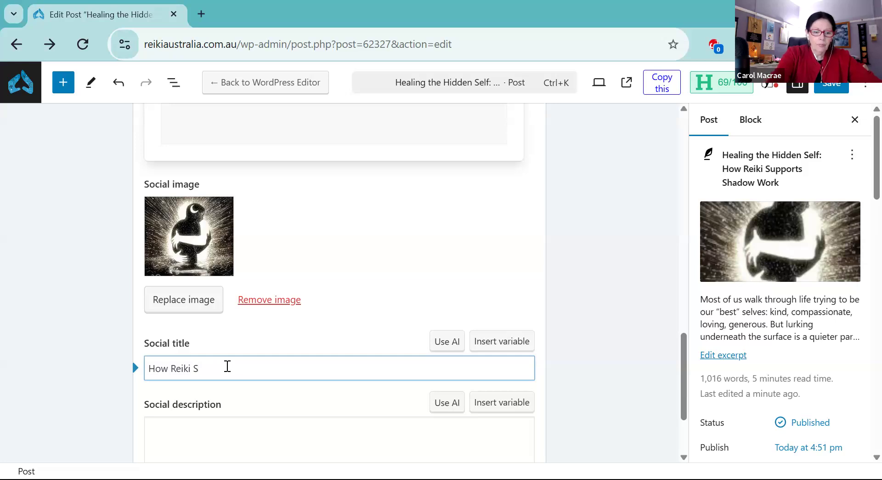
type("uppor")
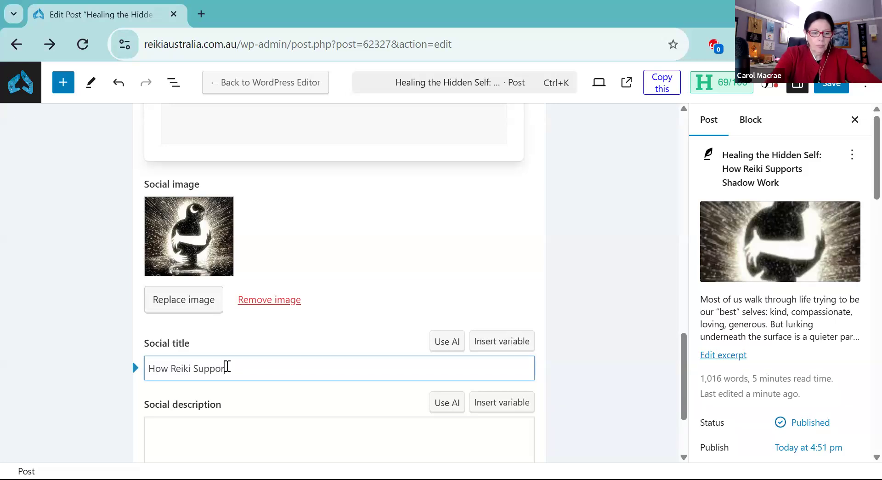
type("ts t")
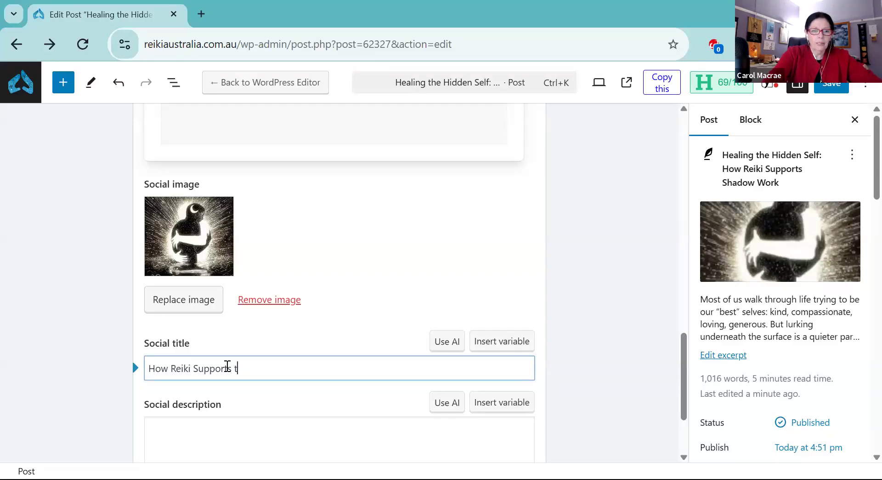
type("he Sha")
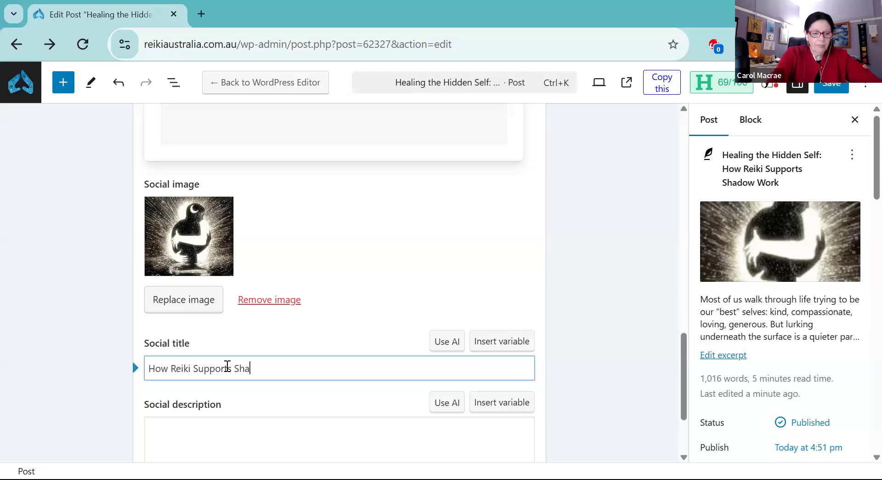
type("dow Work")
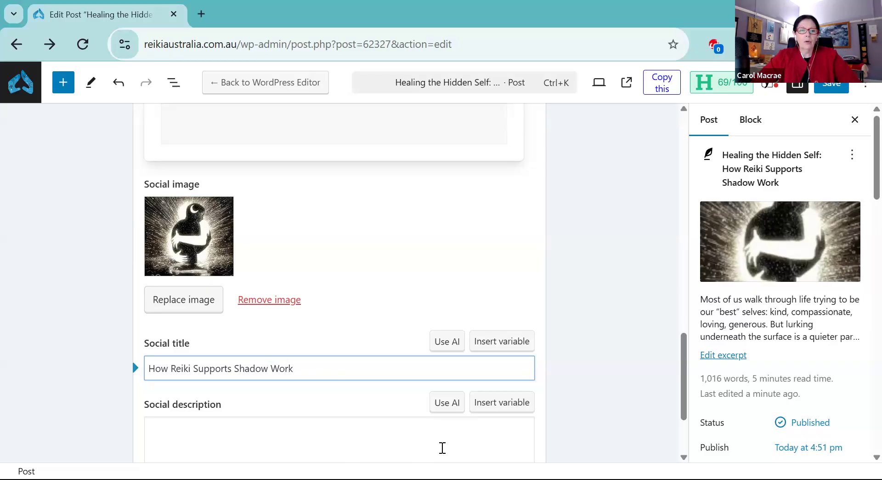
- Paste the copied opening text, starting at "Most of us walk through life", as the social description
scroll(289, 400, "down", 1)
left_click(186, 368)
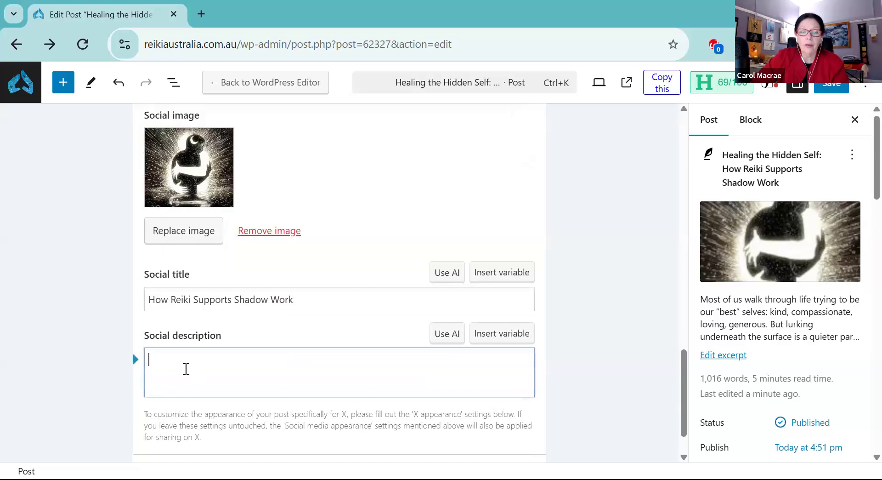
right_click(172, 365)
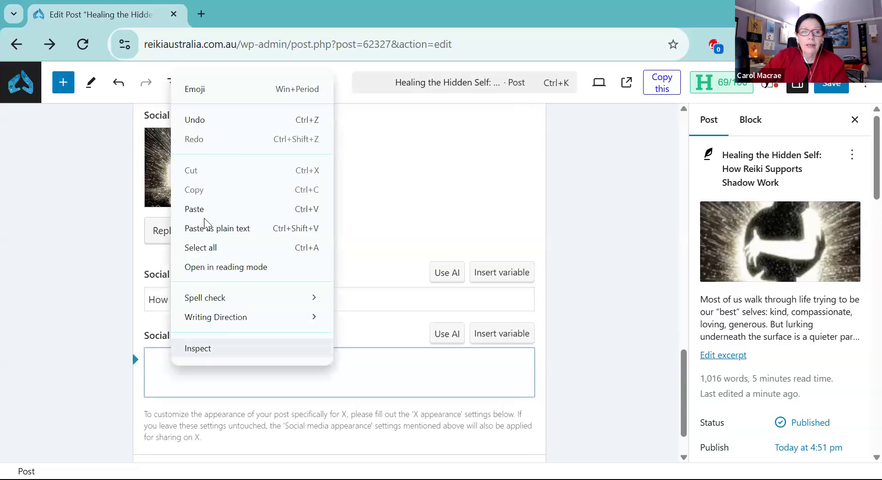
left_click(211, 209)
scroll(397, 381, "down", 1)
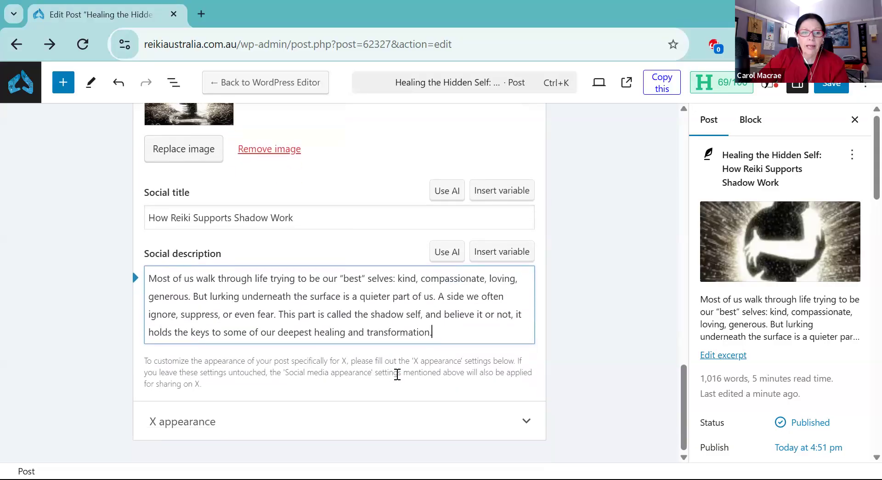
- Expand the X appearance settings and set shadow.jpeg from the media library as the X image
left_click(522, 422)
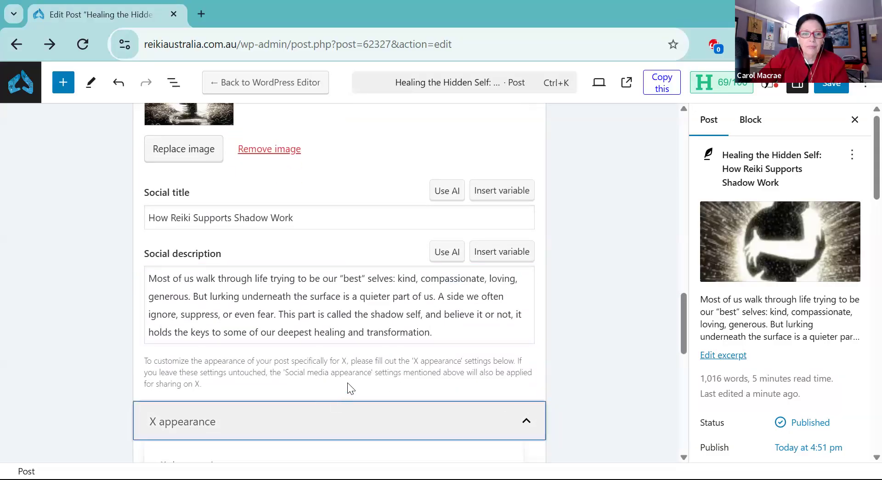
scroll(348, 388, "down", 3)
scroll(322, 343, "down", 3)
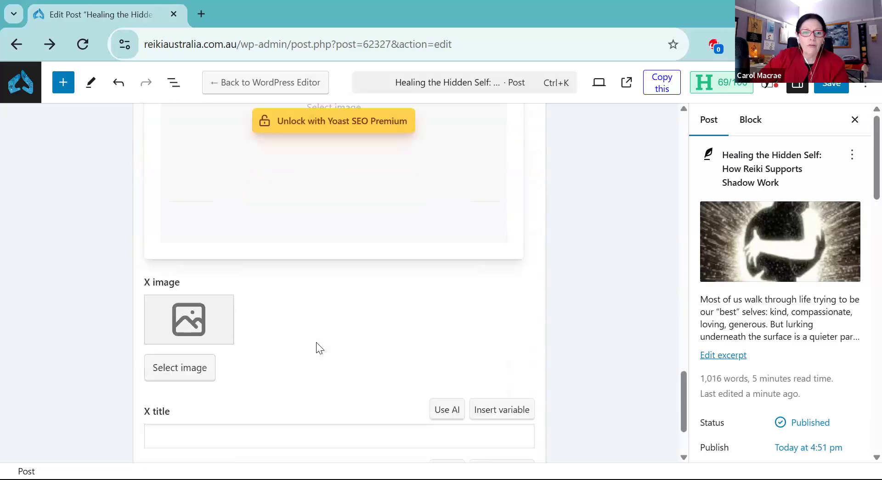
left_click(180, 349)
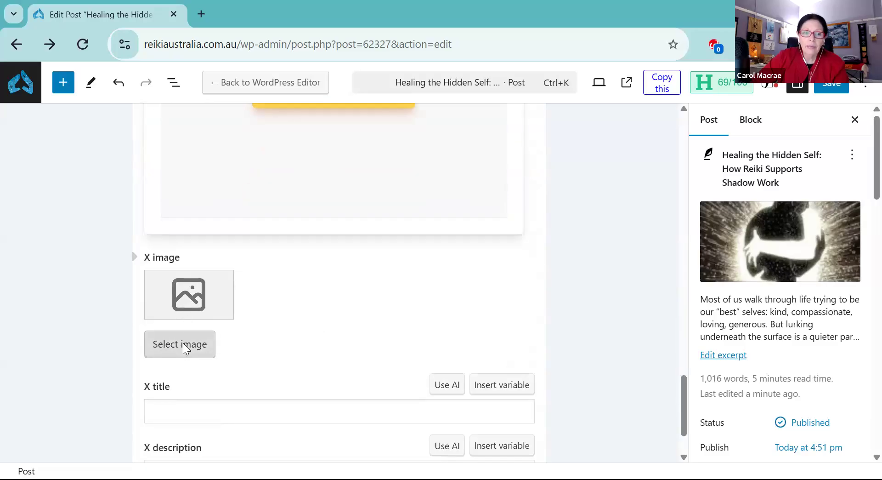
left_click(84, 227)
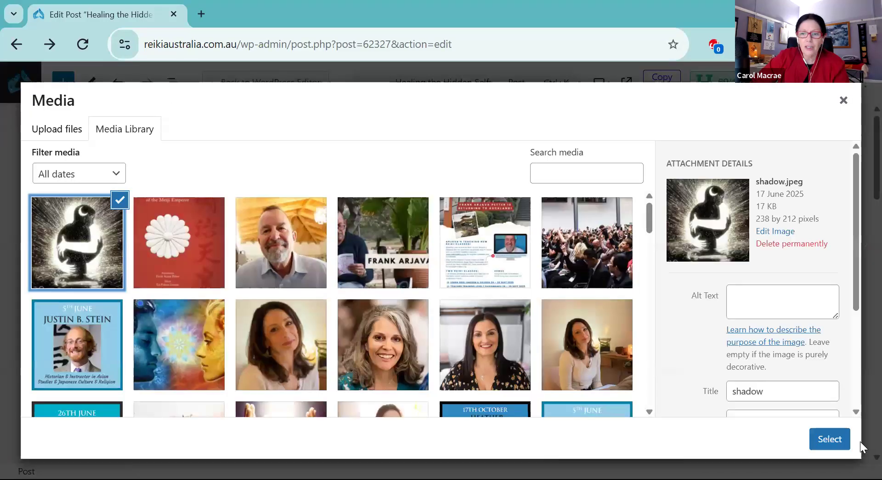
left_click(829, 439)
scroll(282, 390, "down", 1)
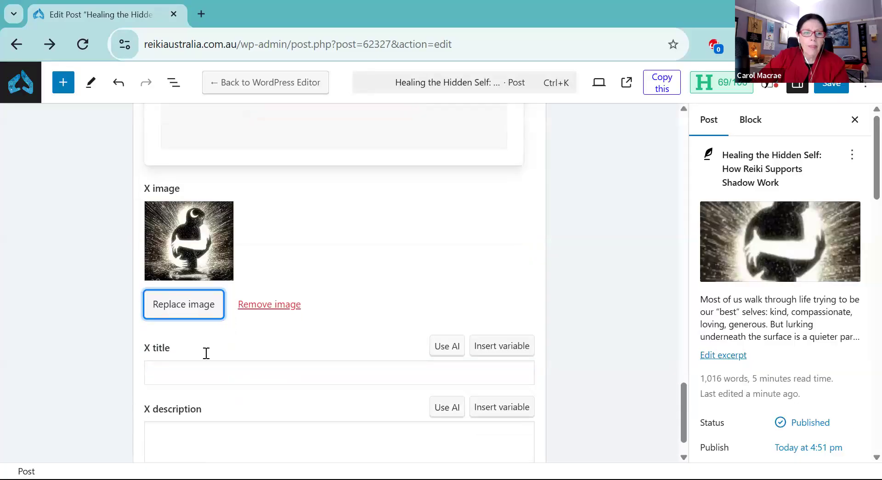
- Enter "How Reiki Supports Shadow Work" as the X title
left_click(165, 380)
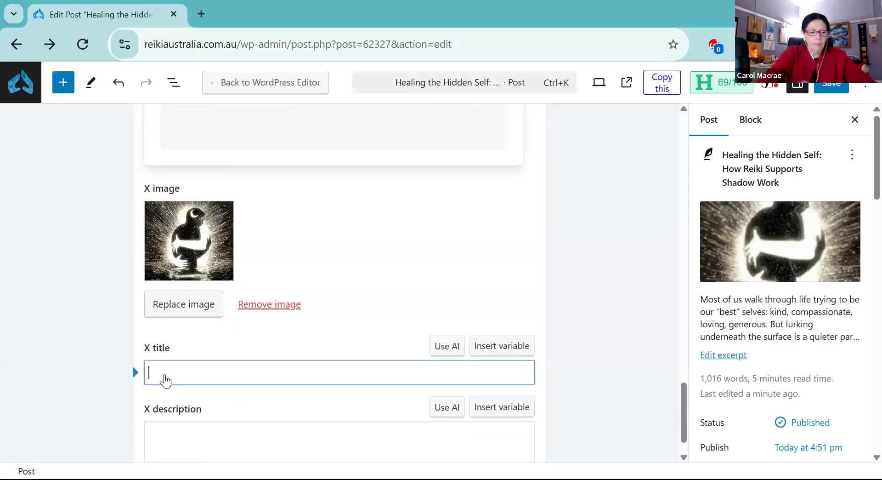
type("How")
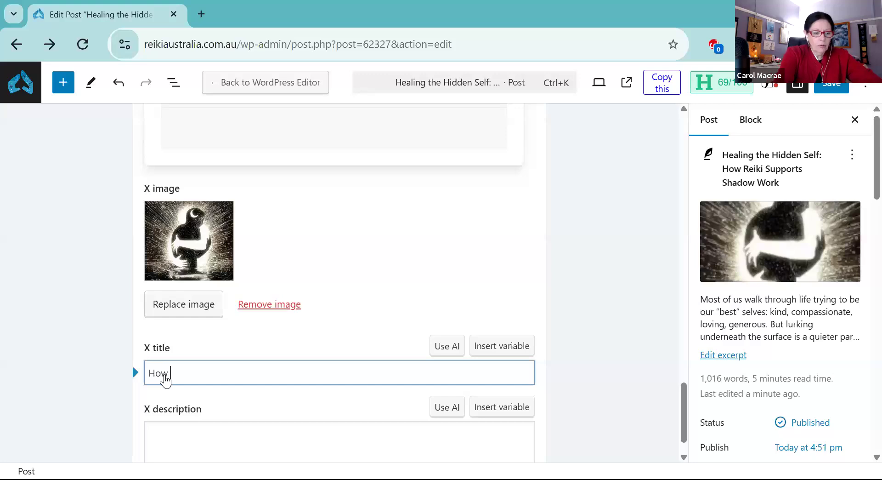
type(" Reiik")
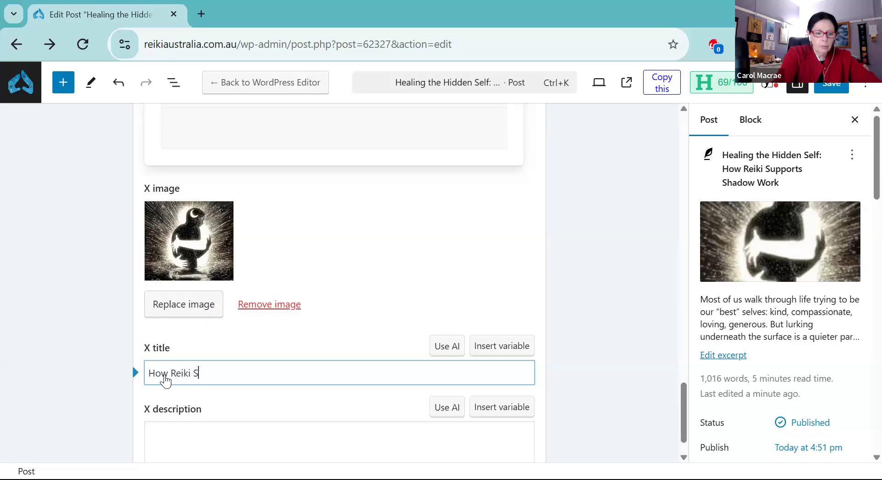
type("Support")
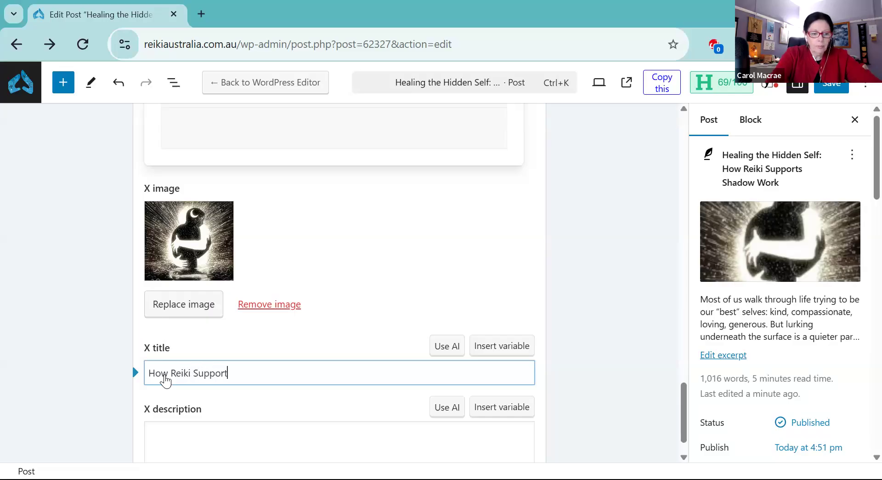
type("s Shadow Work")
- Paste the copied opening text, starting at "Most of us walk through life", as the X description
left_click(197, 441)
right_click(197, 441)
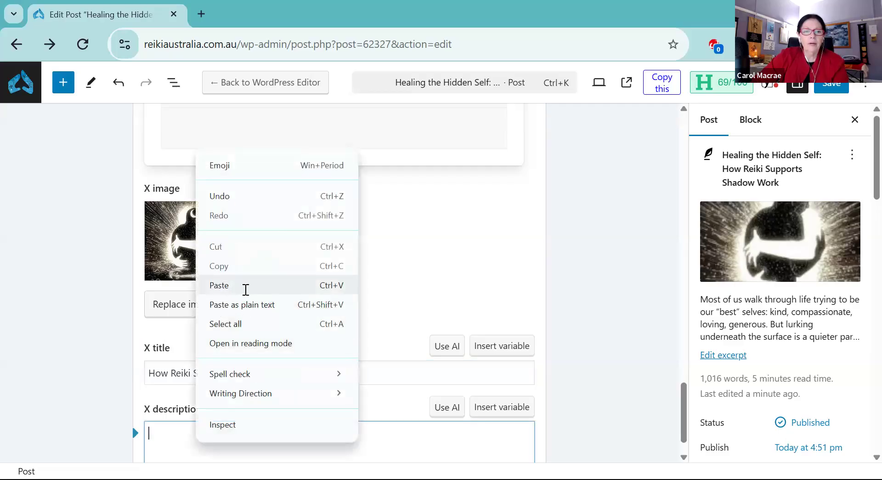
left_click(246, 284)
scroll(525, 407, "down", 1)
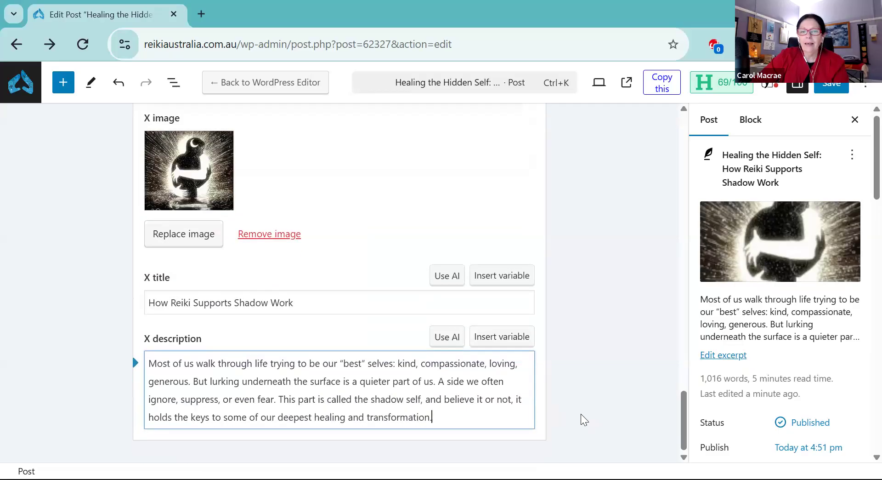
- Set the Yoast SEO focus keyphrase to "how-reiki-supports-shadow-work"
scroll(410, 335, "up", 10)
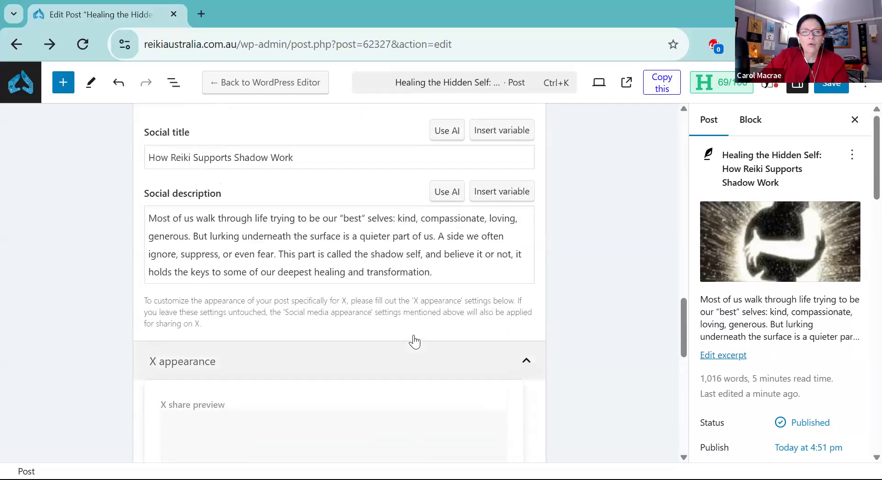
scroll(405, 334, "up", 7)
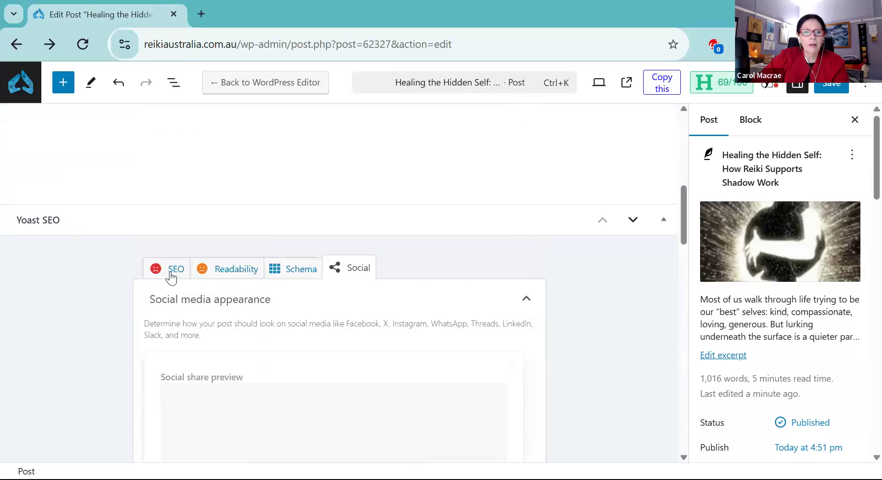
scroll(415, 340, "down", 3)
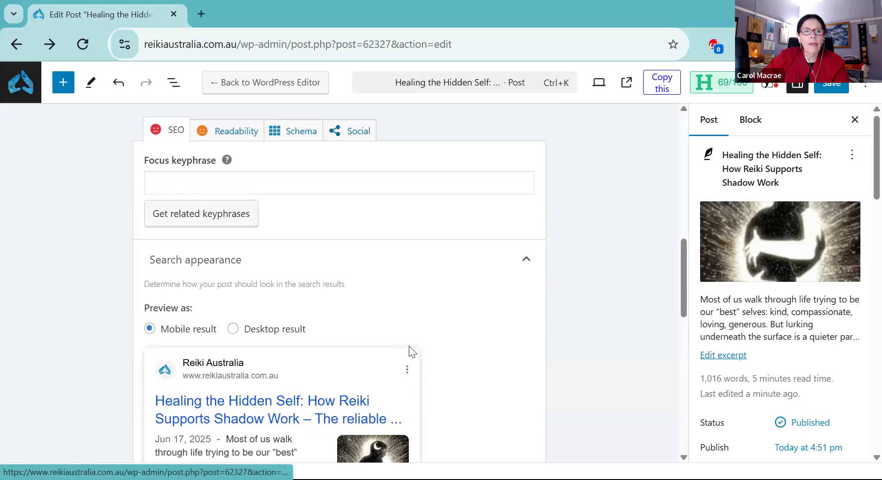
left_click(172, 190)
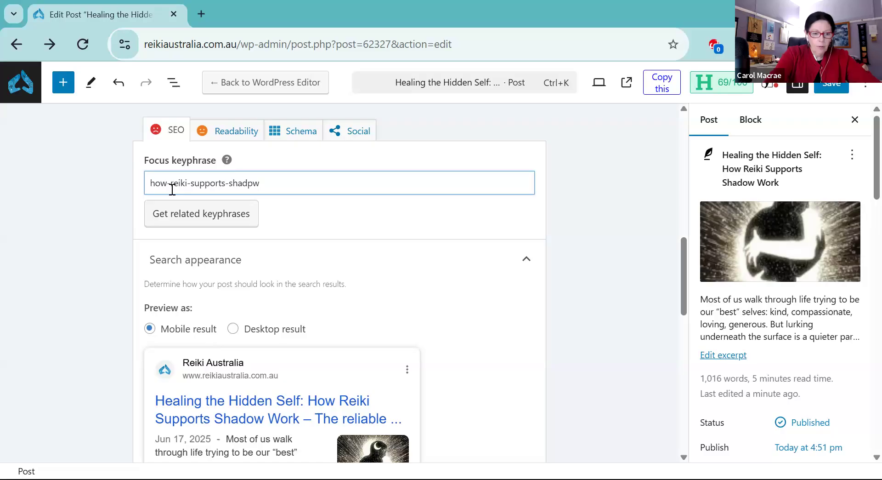
type("rk")
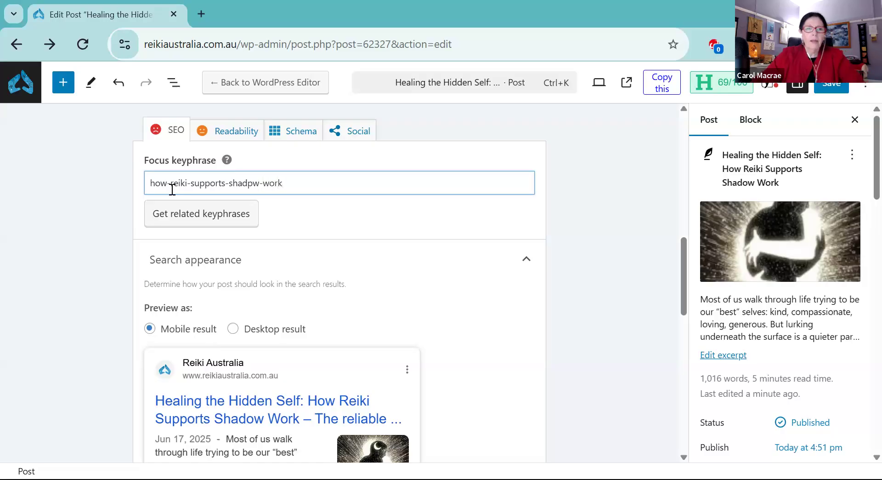
left_click(256, 183)
key("BackSpace")
type("o")
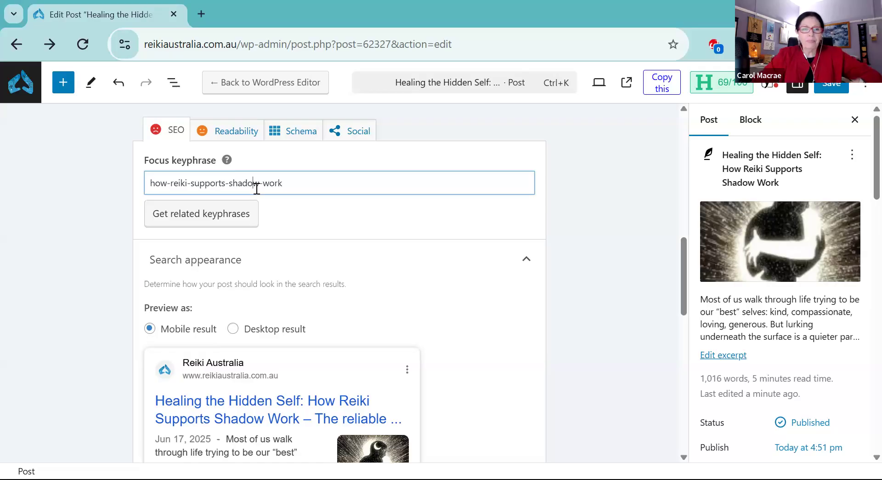
scroll(425, 304, "down", 3)
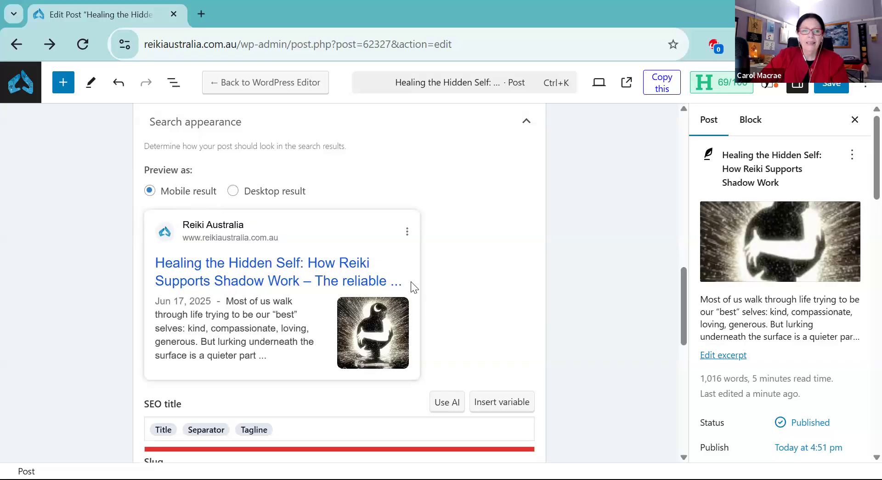
scroll(441, 294, "up", 4)
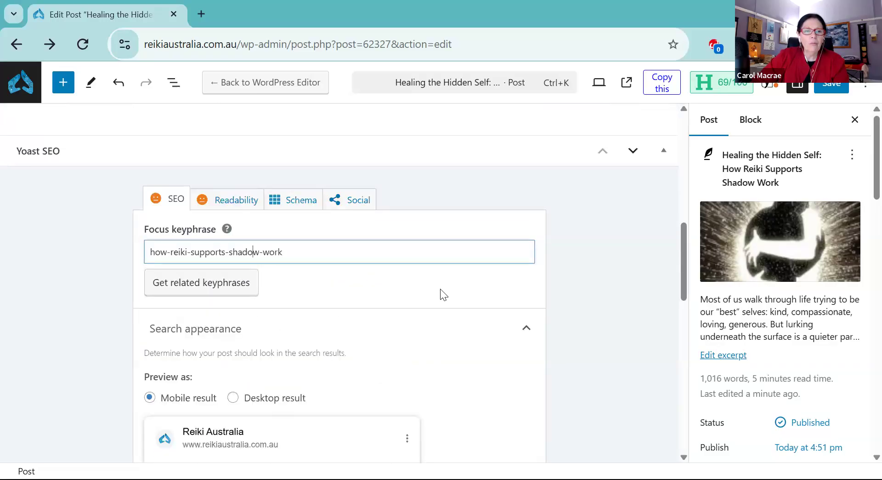
scroll(449, 294, "down", 1)
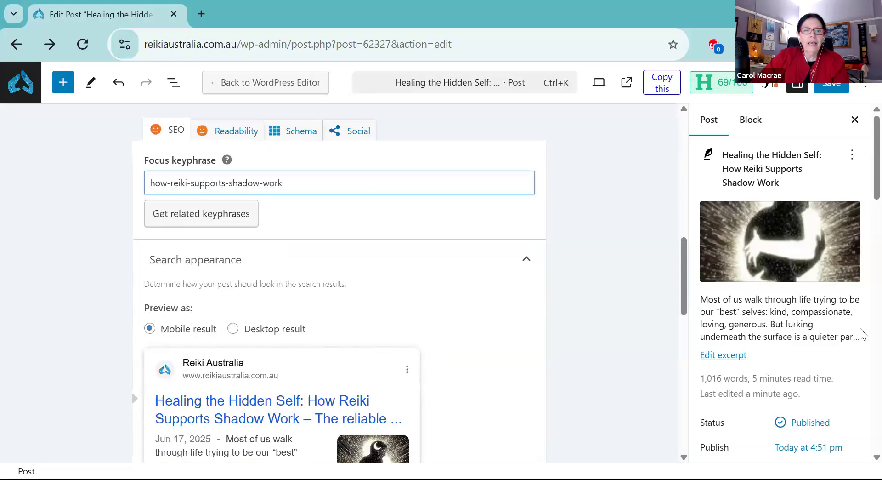
- Remove the divine feminine, divine masculine, yin yang and sacred masculine tags from the post, keeping only healing
scroll(856, 362, "down", 2)
scroll(853, 353, "down", 3)
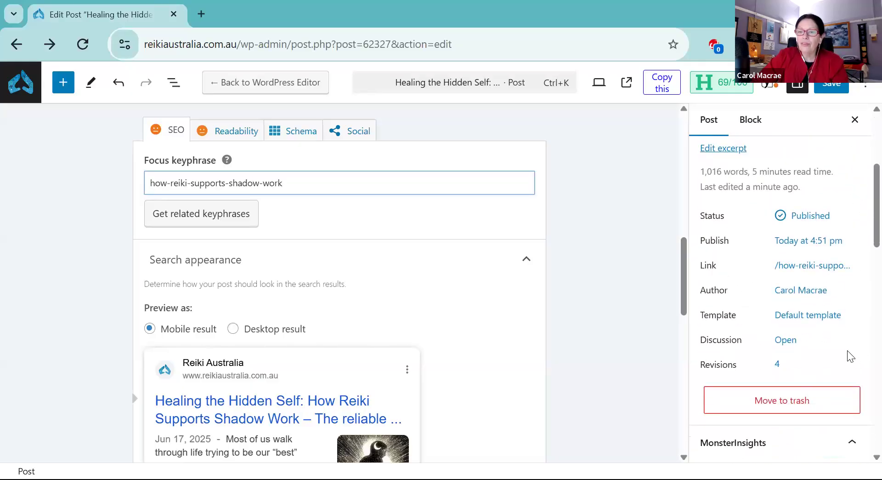
scroll(781, 350, "down", 3)
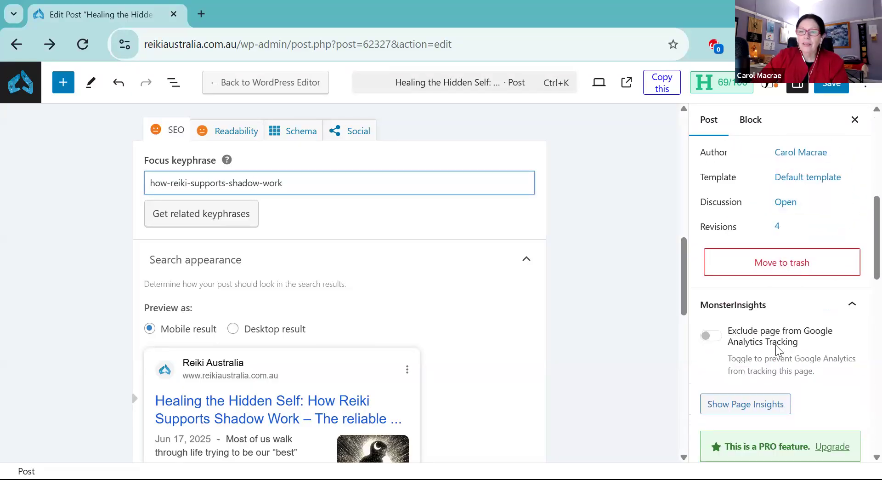
scroll(778, 350, "down", 3)
scroll(777, 350, "down", 5)
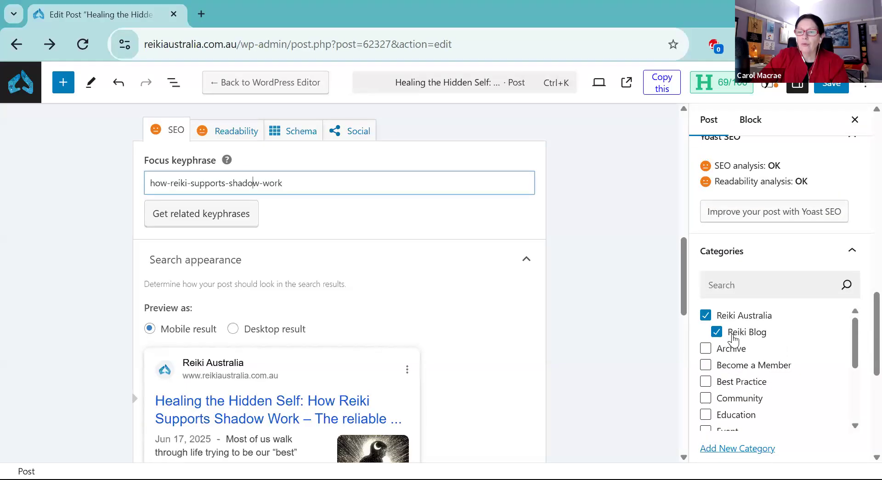
scroll(799, 362, "down", 3)
scroll(795, 366, "down", 5)
scroll(789, 365, "down", 2)
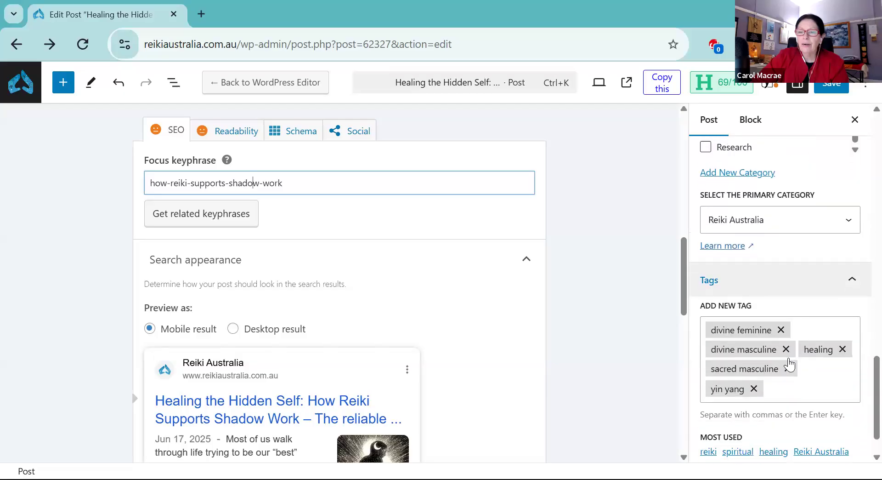
left_click(781, 331)
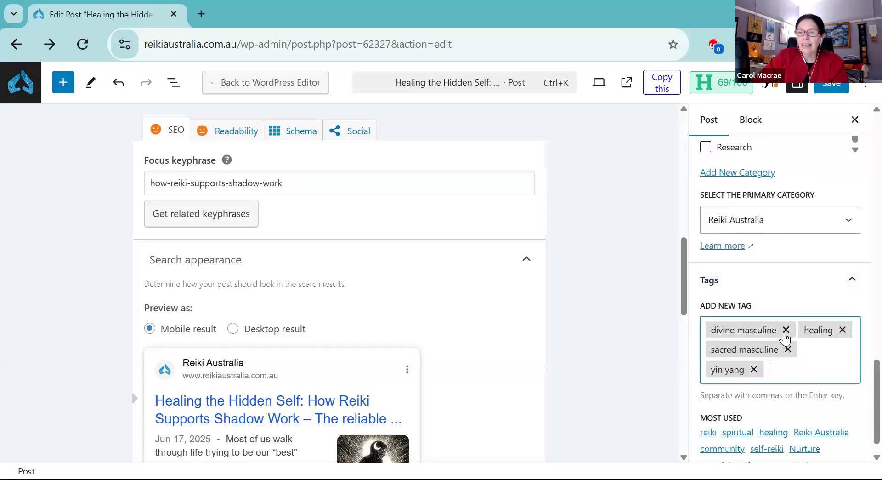
left_click(785, 330)
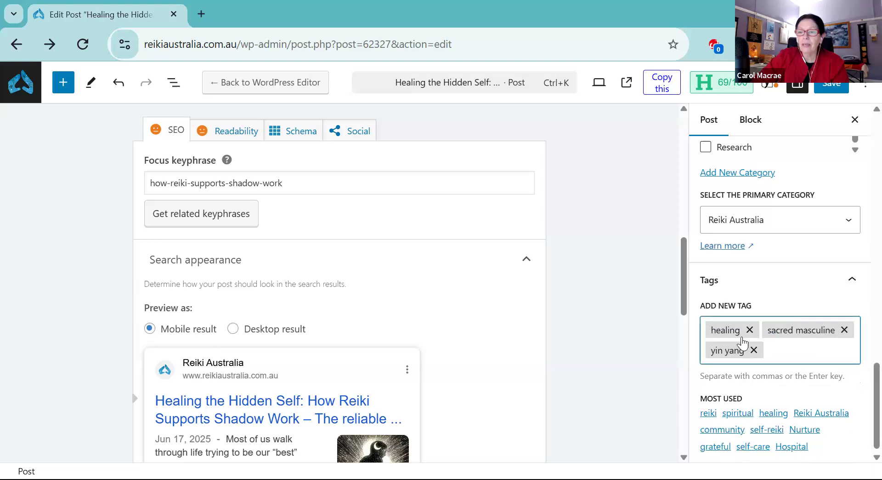
left_click(755, 351)
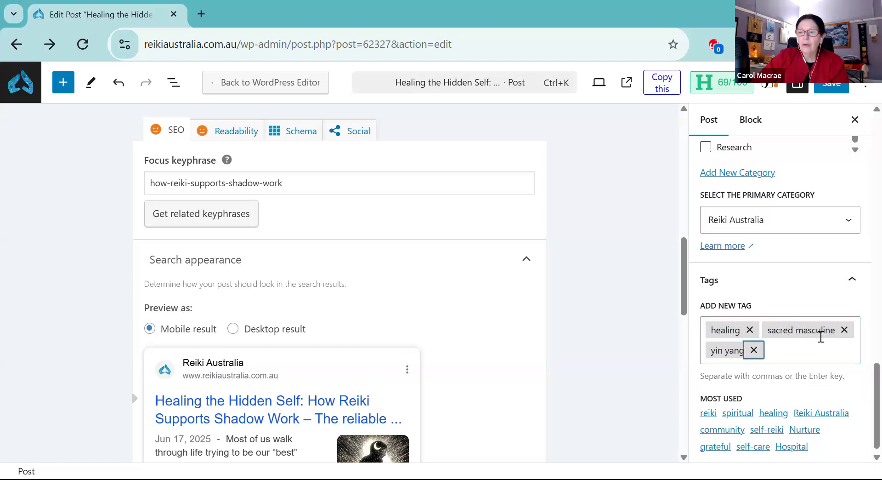
left_click(843, 330)
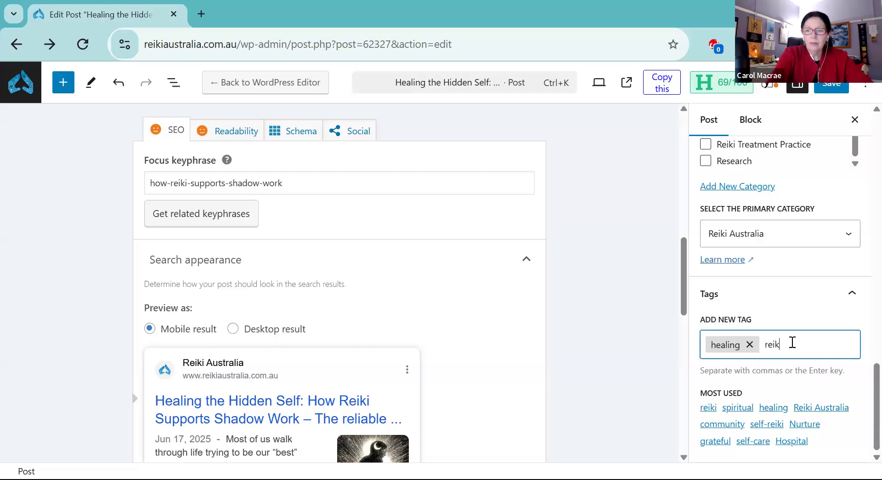
- Add the tag "Reiki Australia" to the post
type("reiki a")
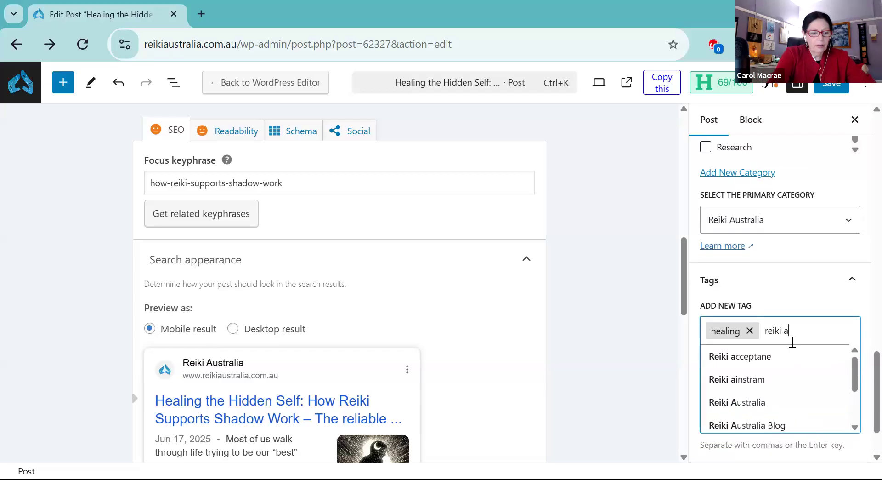
type("ustralia")
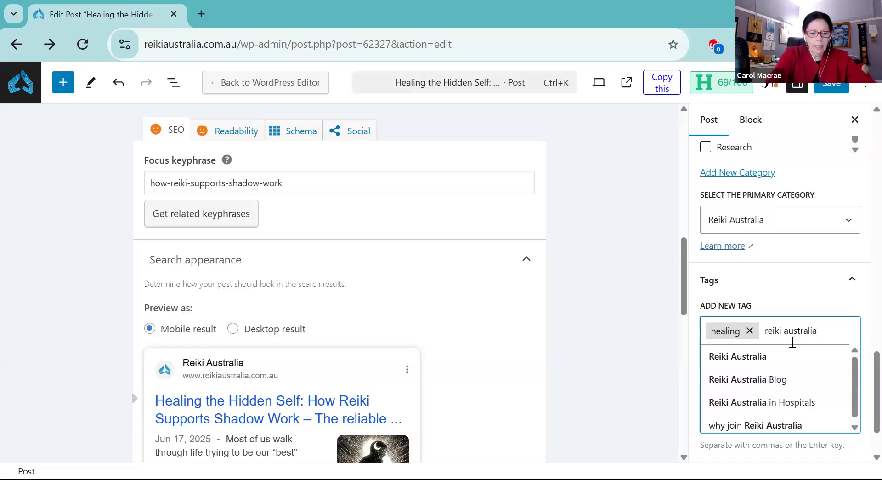
key("Return")
key("BackSpace")
type("th")
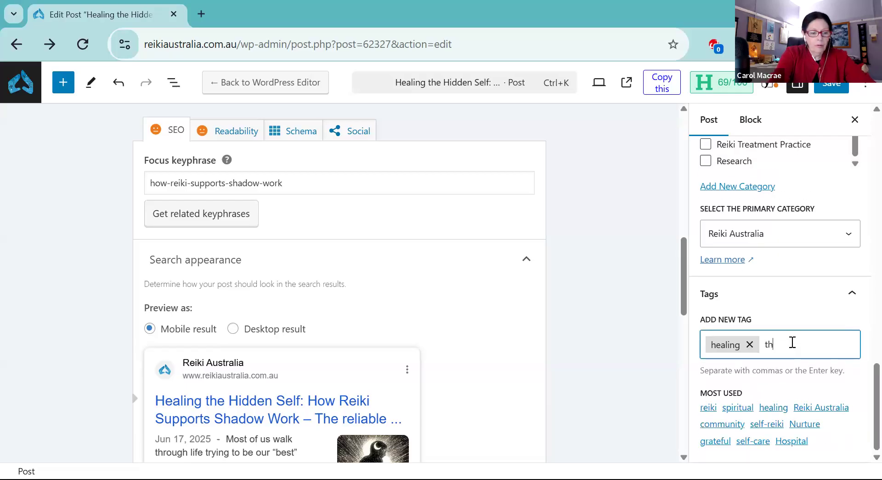
type("e")
key("BackSpace")
key("BackSpace")
key("BackSpace")
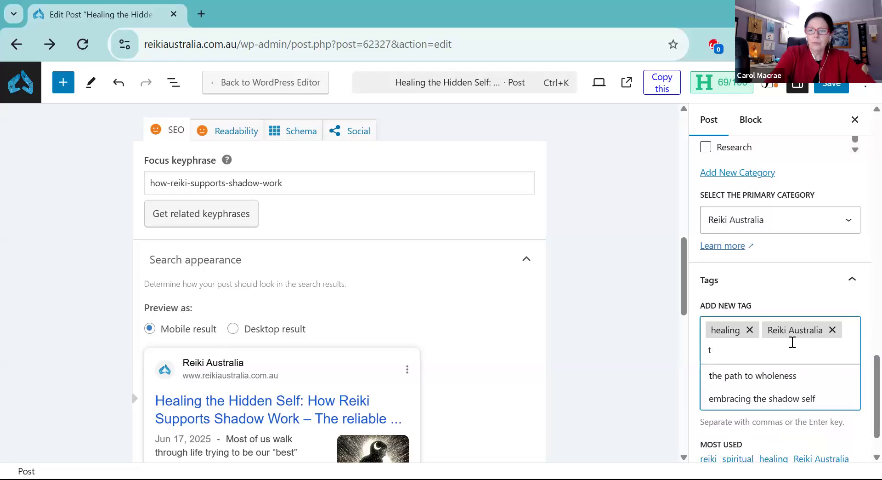
- Add the tags "shadow self" and "shadow work" to the post and save it
type("shadow")
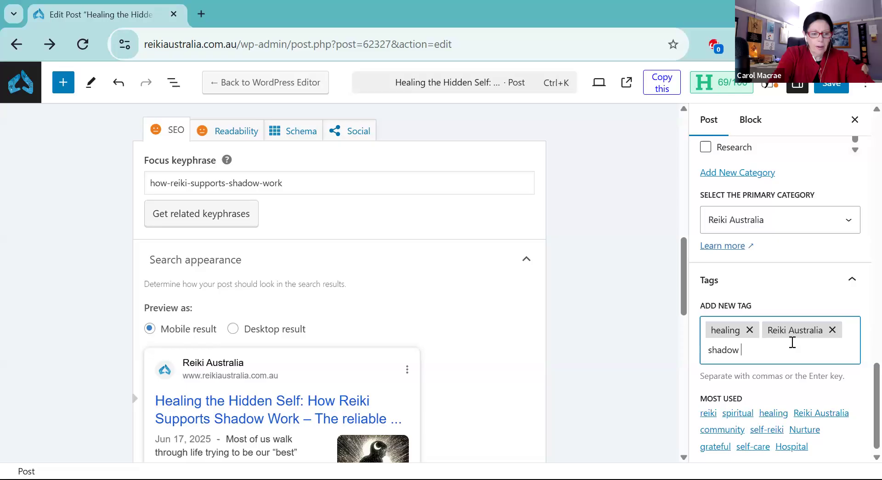
type(" self")
key("Return")
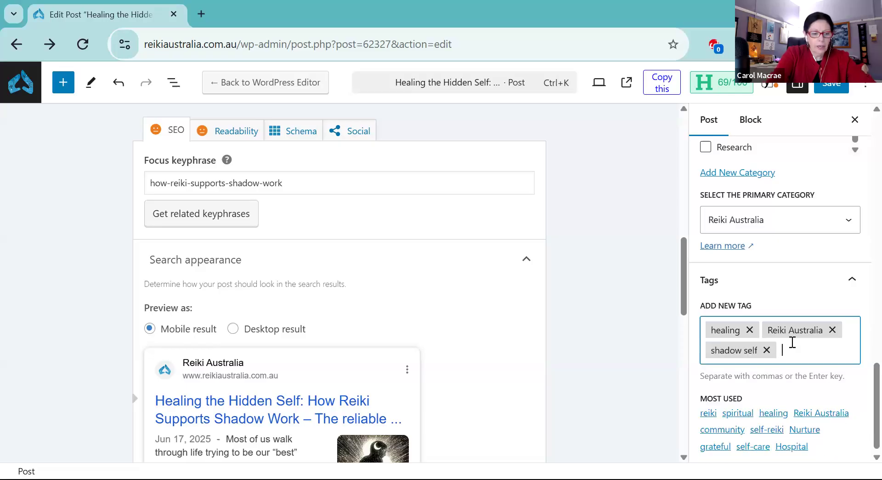
type("shadow")
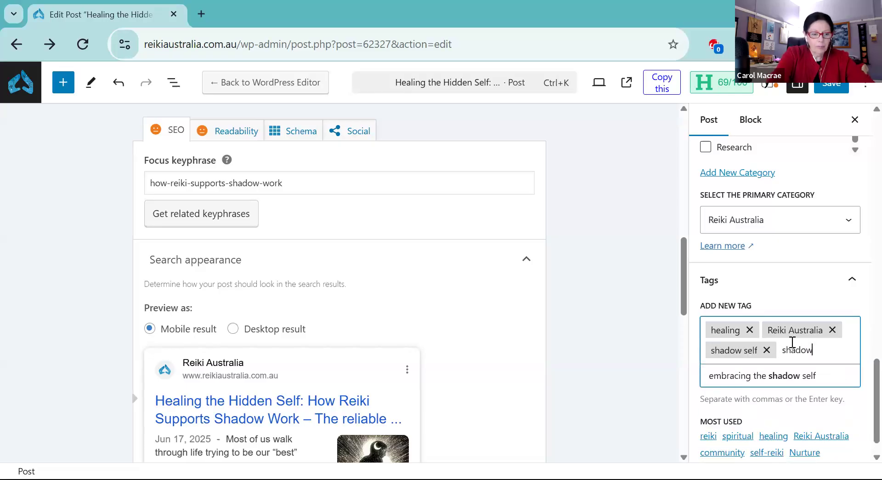
type(" work")
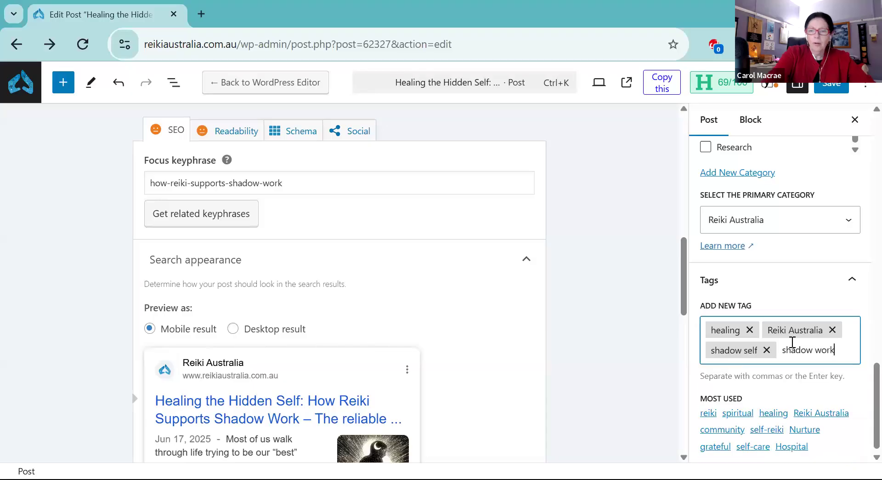
key("Return")
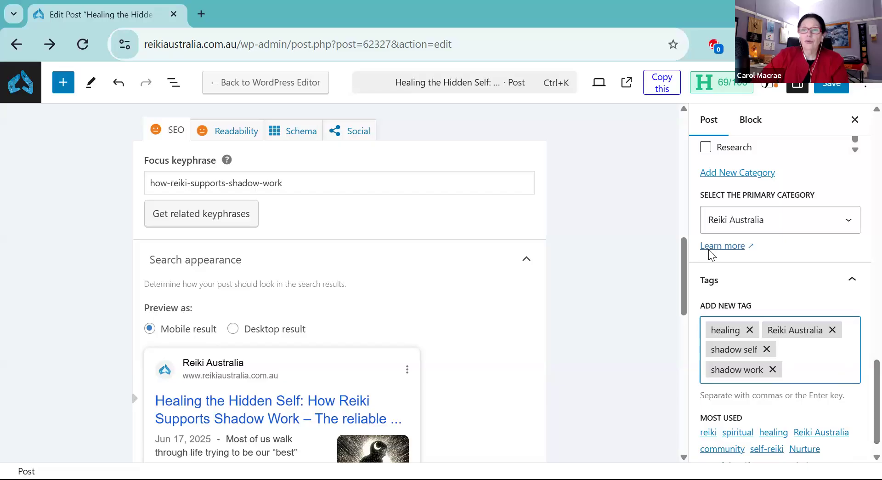
left_click(829, 86)
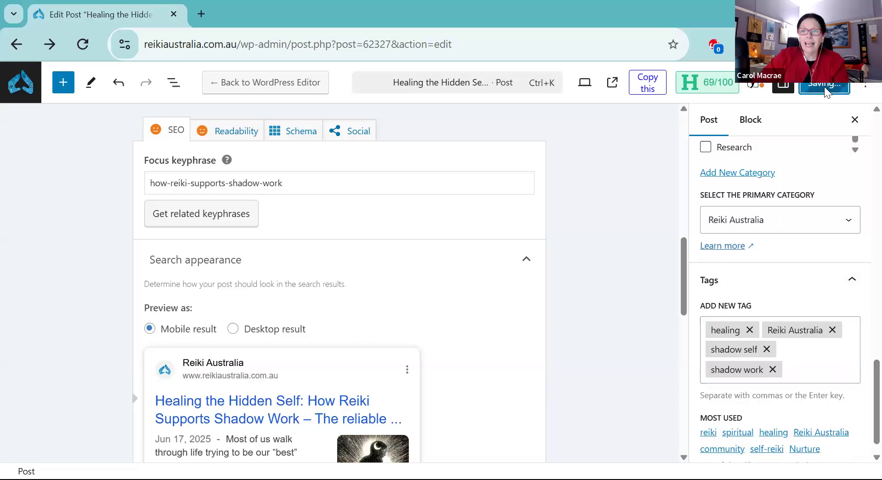
- Open the live Reiki Australia website in a new tab and check the new post's listing on the blog page
left_click(201, 15)
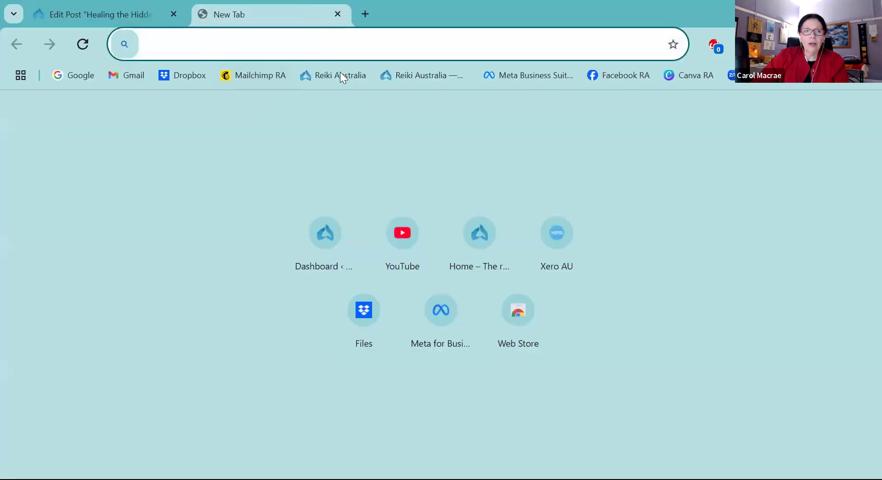
left_click(340, 76)
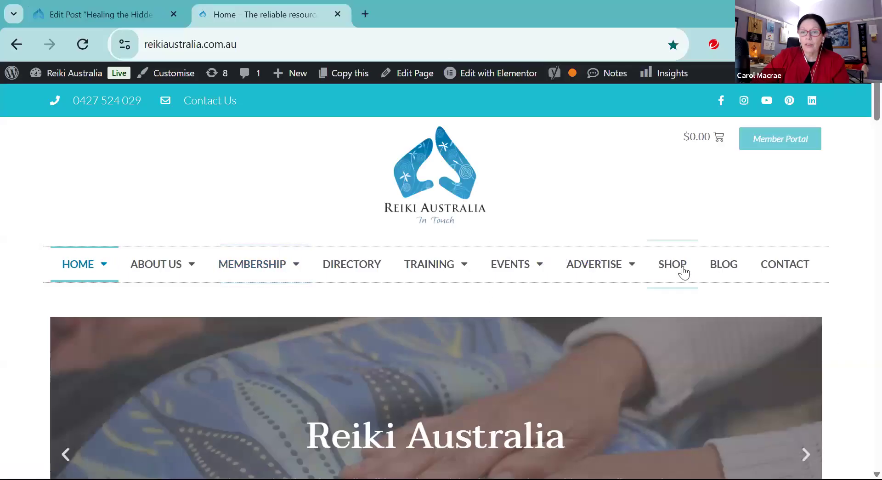
left_click(731, 271)
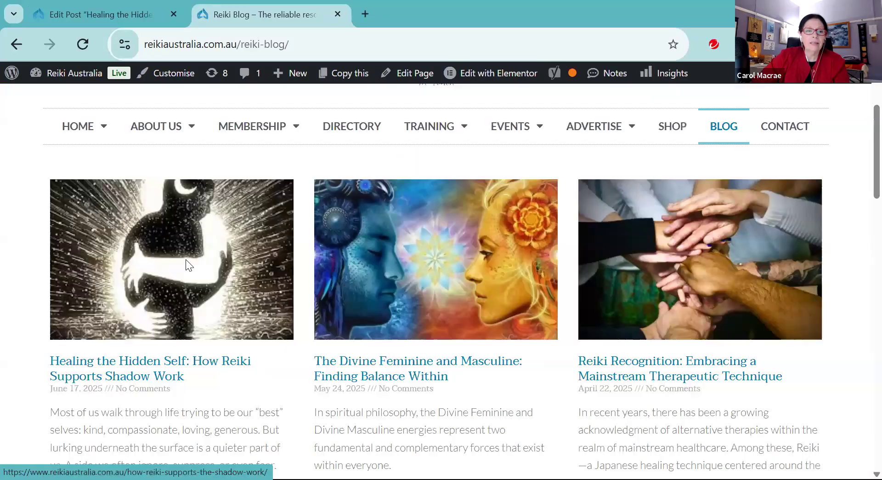
scroll(186, 260, "down", 3)
scroll(192, 226, "down", 1)
scroll(184, 228, "down", 3)
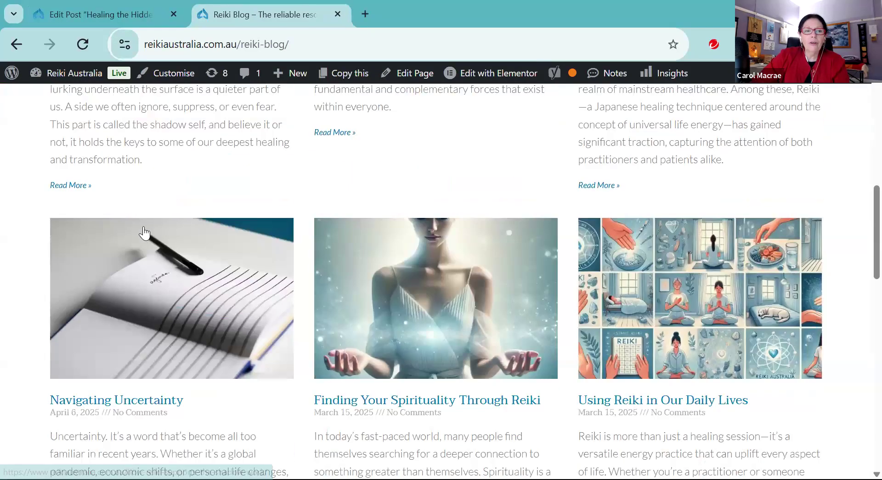
scroll(142, 232, "up", 4)
- Open the Healing the Hidden Self post from the blog page and review the published article through to its end
left_click(128, 226)
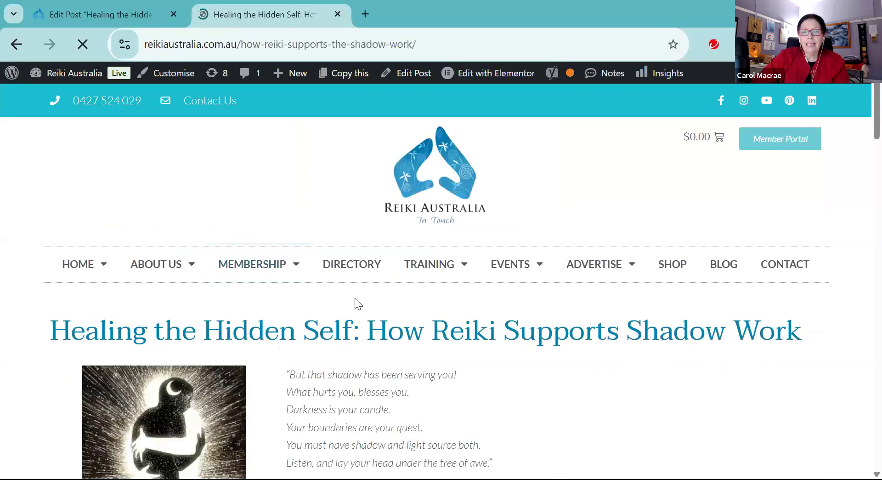
scroll(357, 302, "down", 4)
scroll(357, 299, "down", 10)
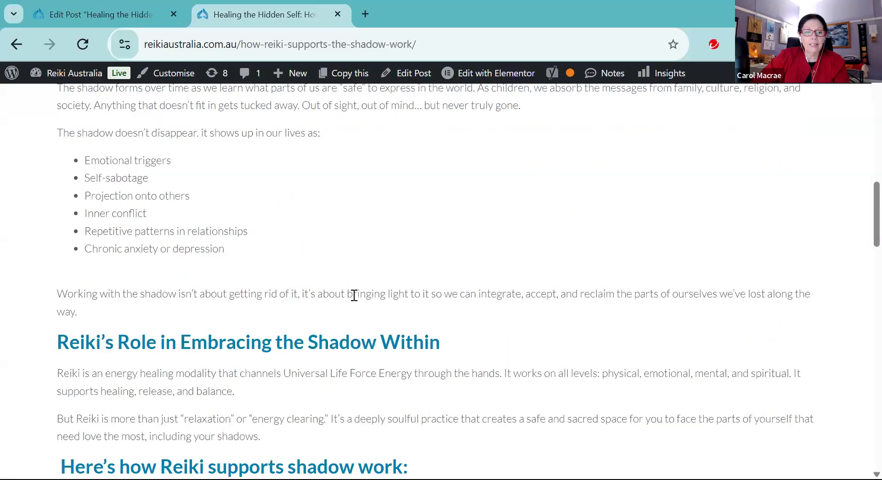
scroll(354, 295, "down", 3)
scroll(353, 294, "down", 10)
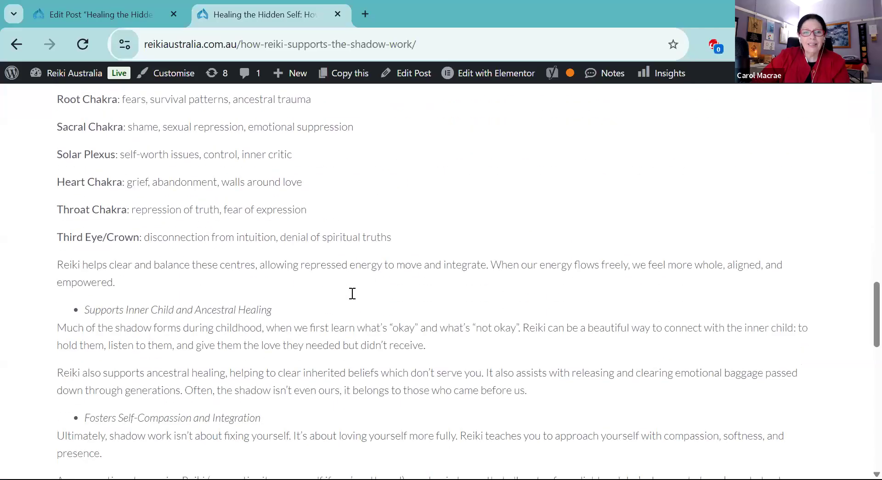
scroll(352, 293, "down", 7)
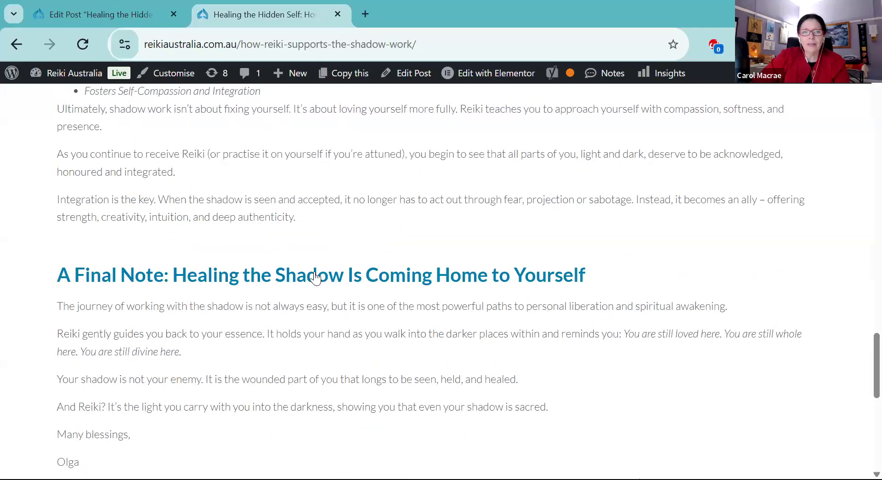
scroll(315, 276, "down", 6)
- Return to the blog page, reopen the Healing the Hidden Self post and copy its web address
left_click(315, 274)
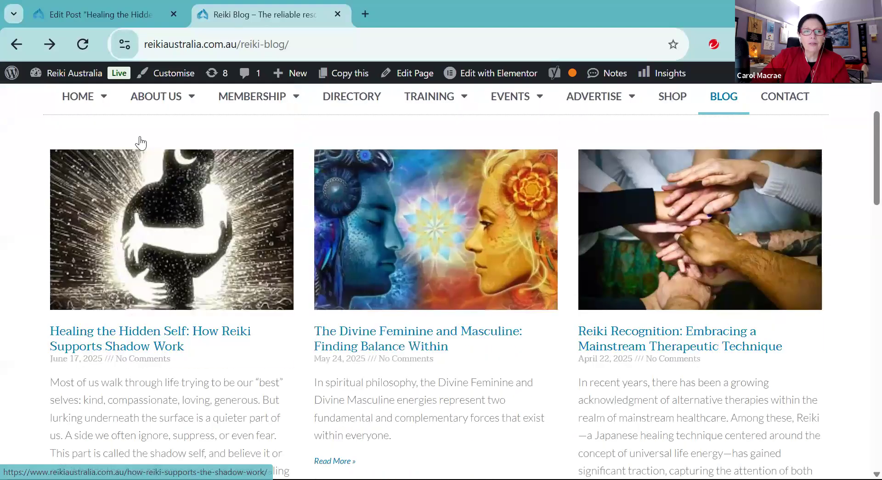
scroll(140, 143, "down", 5)
left_click(138, 146)
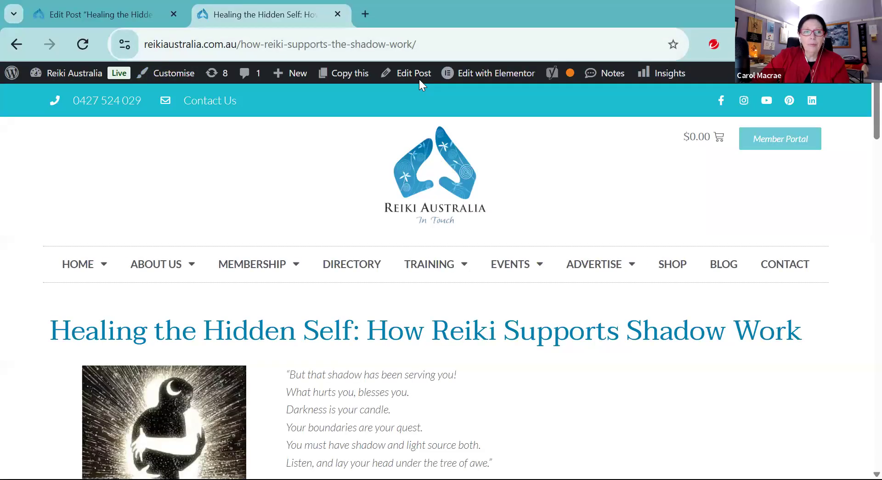
left_click_drag(142, 42, 309, 47)
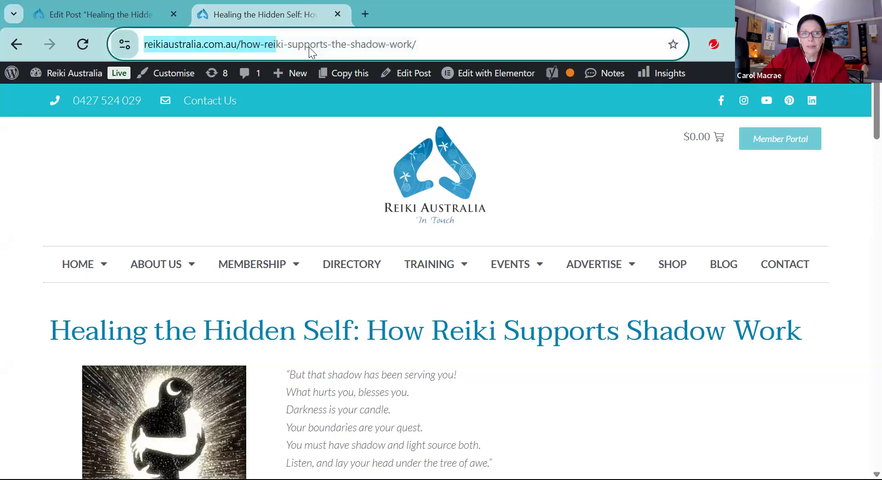
right_click(227, 48)
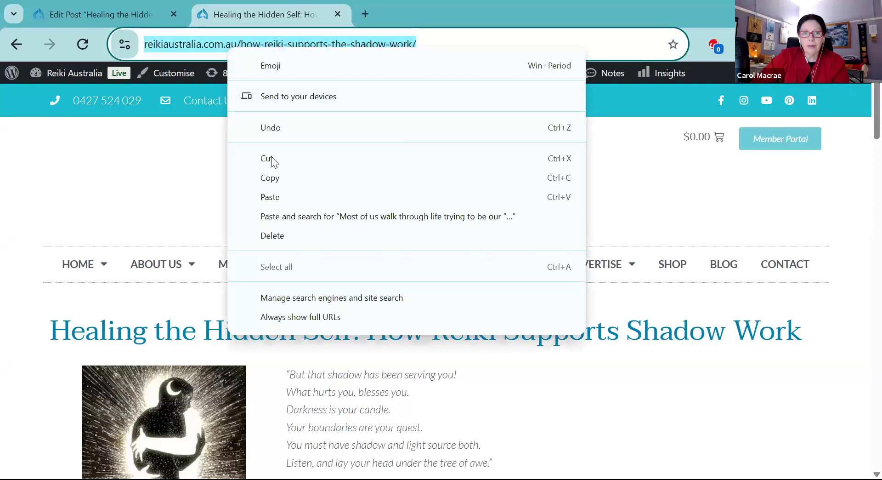
left_click(270, 177)
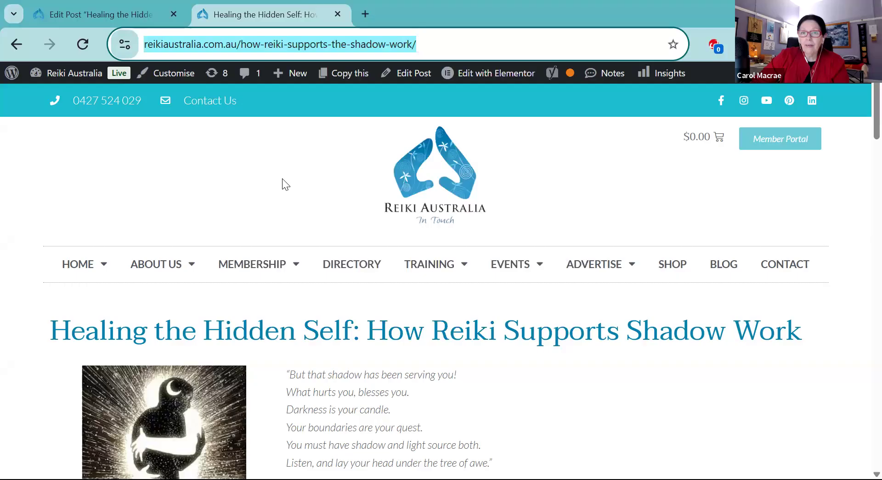
- Open the Reiki Australia Facebook page in a new tab
left_click(357, 12)
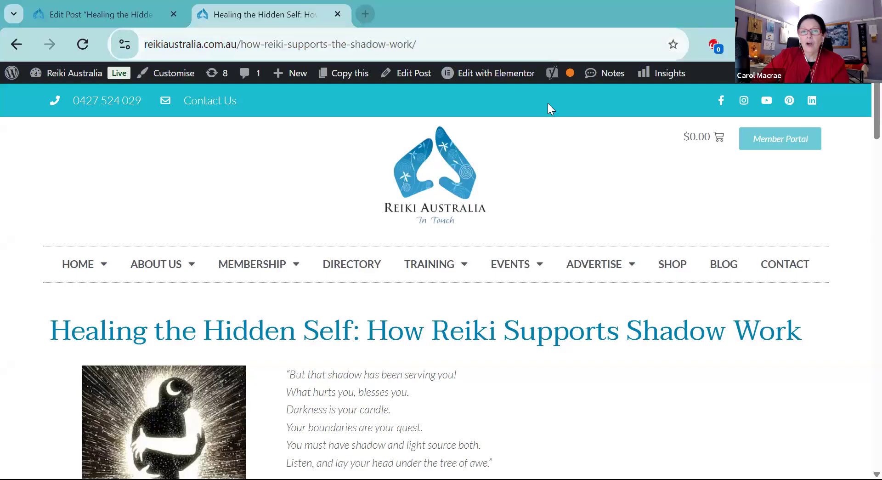
left_click(362, 13)
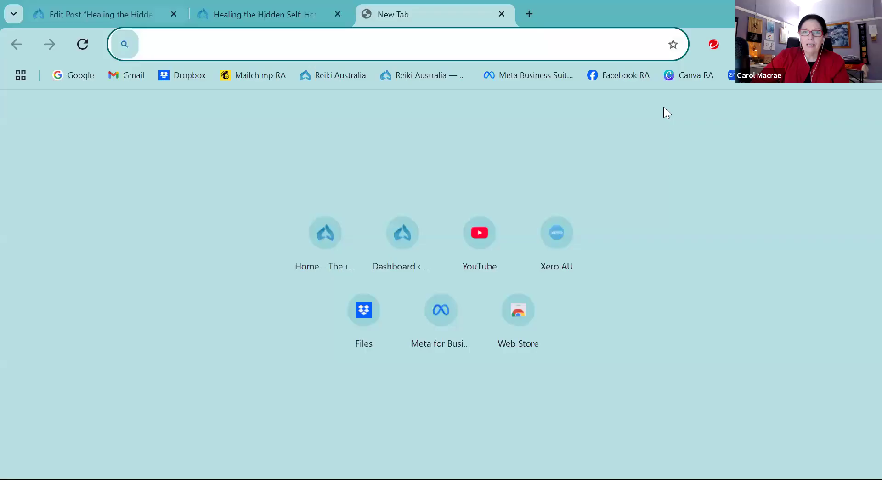
left_click(622, 76)
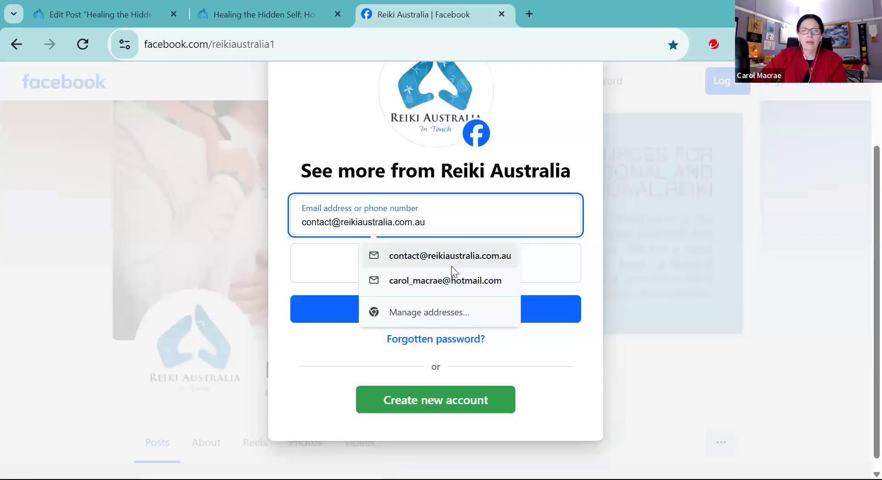
- Try to log in to Facebook with the personal account's e-mail and password, and close the login tab
left_click(448, 281)
left_click(400, 263)
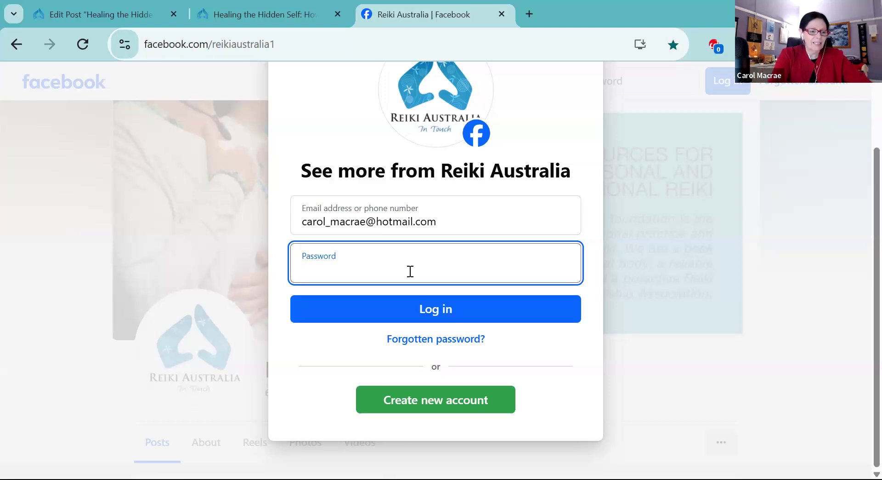
type("••••")
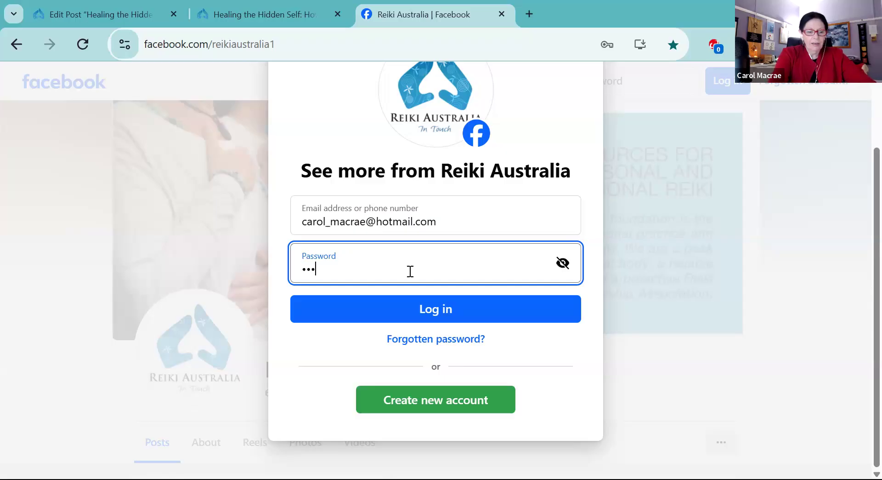
type("•••")
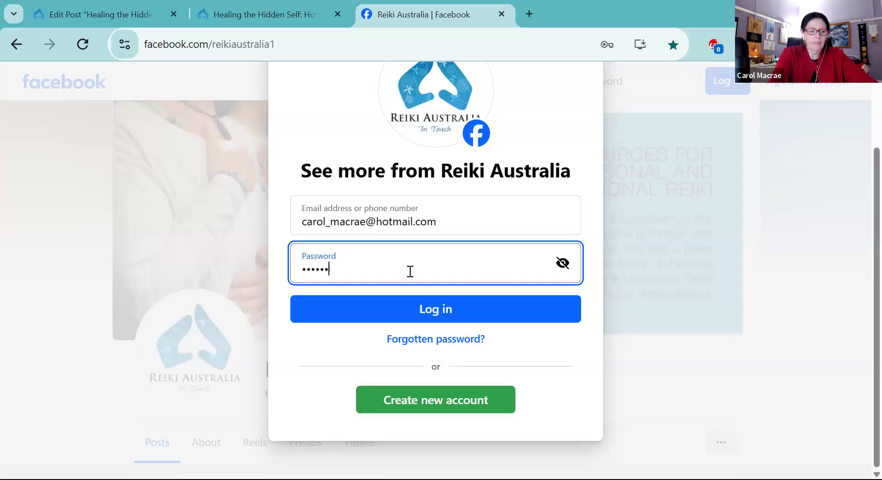
type("•••••")
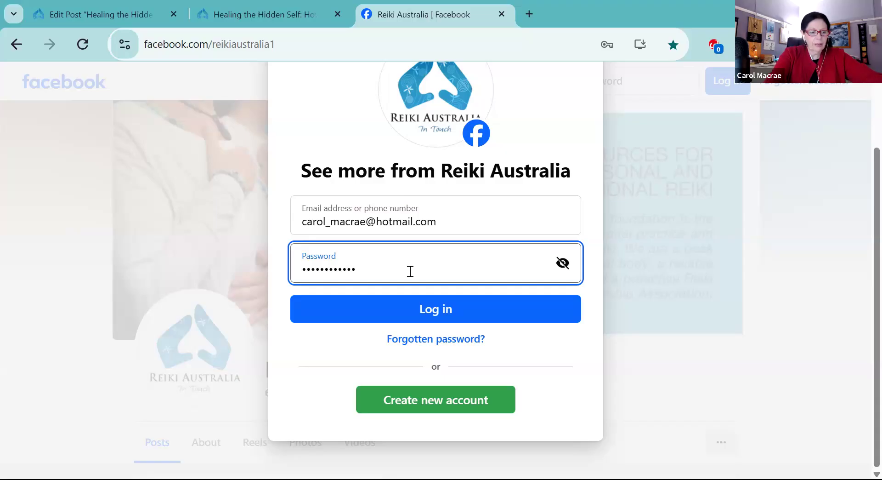
type("•")
key("Return")
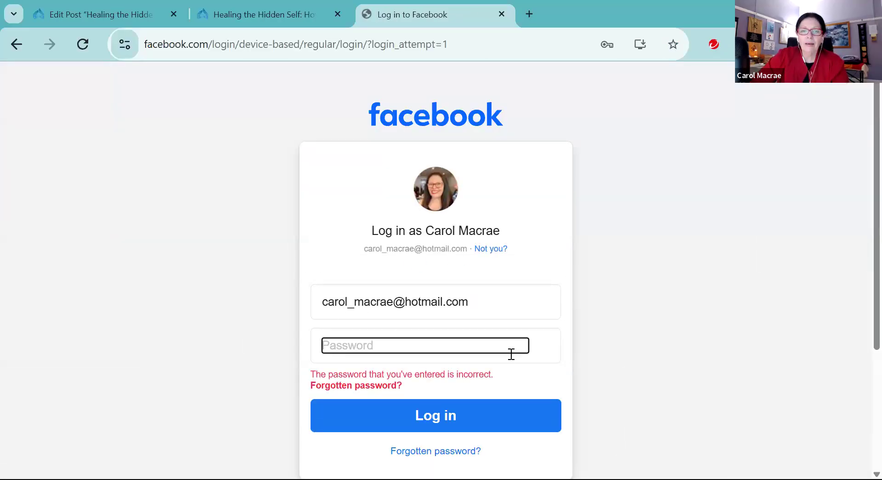
left_click(501, 14)
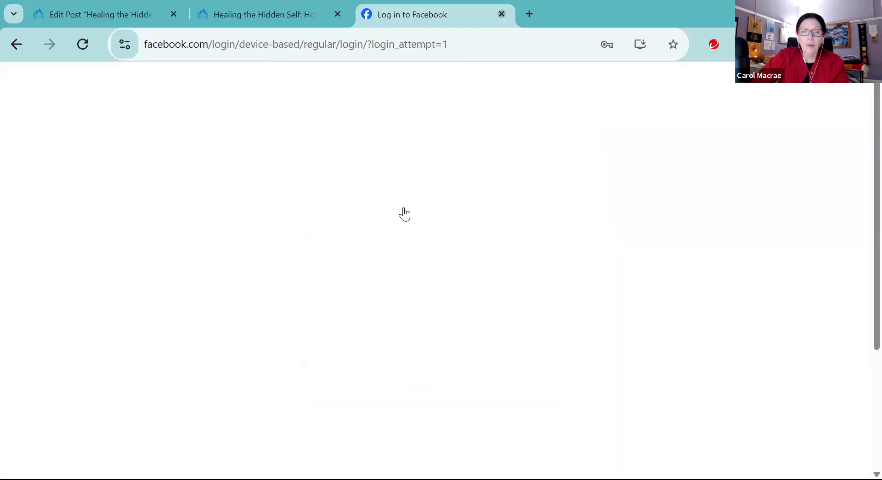